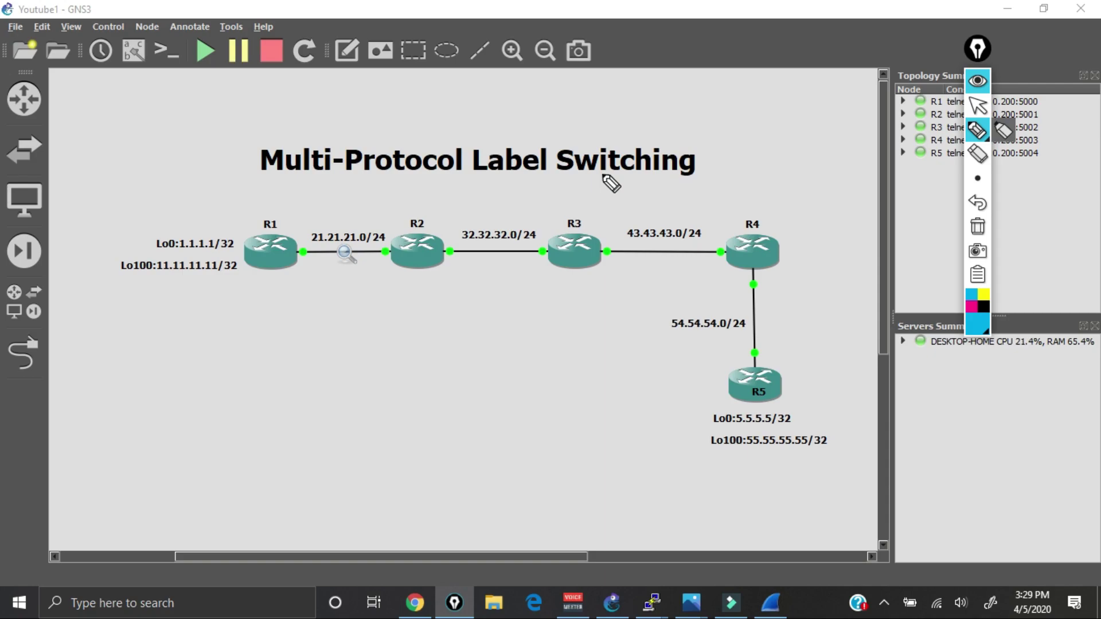
# Circle the Lo100 addresses of R1 and R5 on the topology with the pen, and clear the markings
pyautogui.moveTo(148, 248)
pyautogui.mouseDown()
pyautogui.moveTo(121, 253)
pyautogui.moveTo(113, 279)
pyautogui.moveTo(243, 277)
pyautogui.moveTo(238, 252)
pyautogui.moveTo(146, 248)
pyautogui.mouseUp()
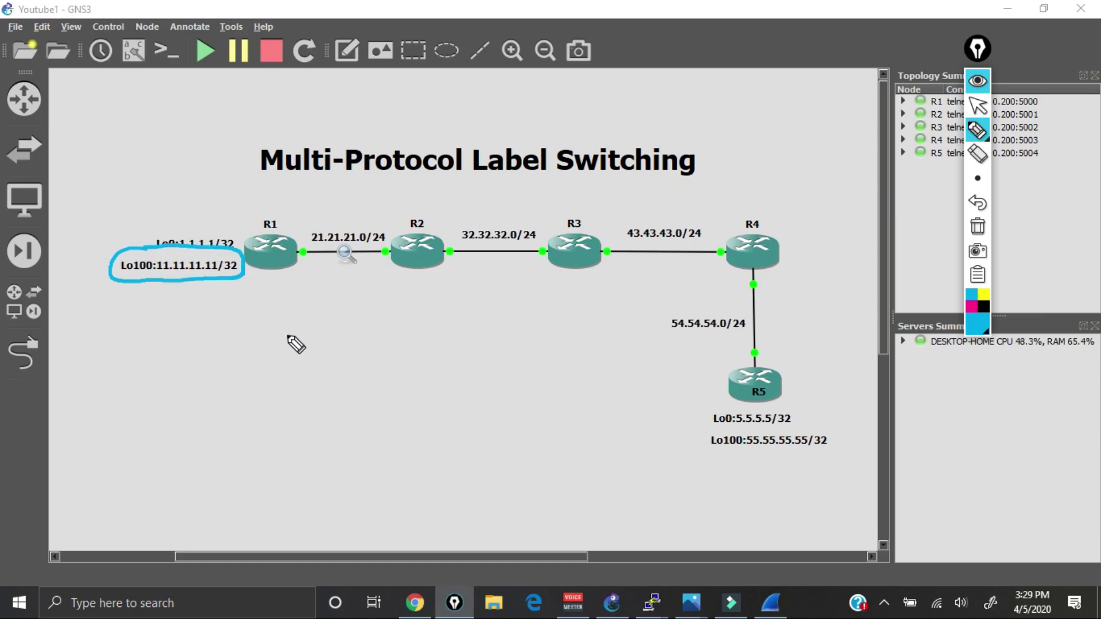
pyautogui.moveTo(741, 423)
pyautogui.mouseDown()
pyautogui.moveTo(711, 424)
pyautogui.moveTo(700, 445)
pyautogui.moveTo(833, 453)
pyautogui.moveTo(828, 431)
pyautogui.moveTo(741, 423)
pyautogui.mouseUp()
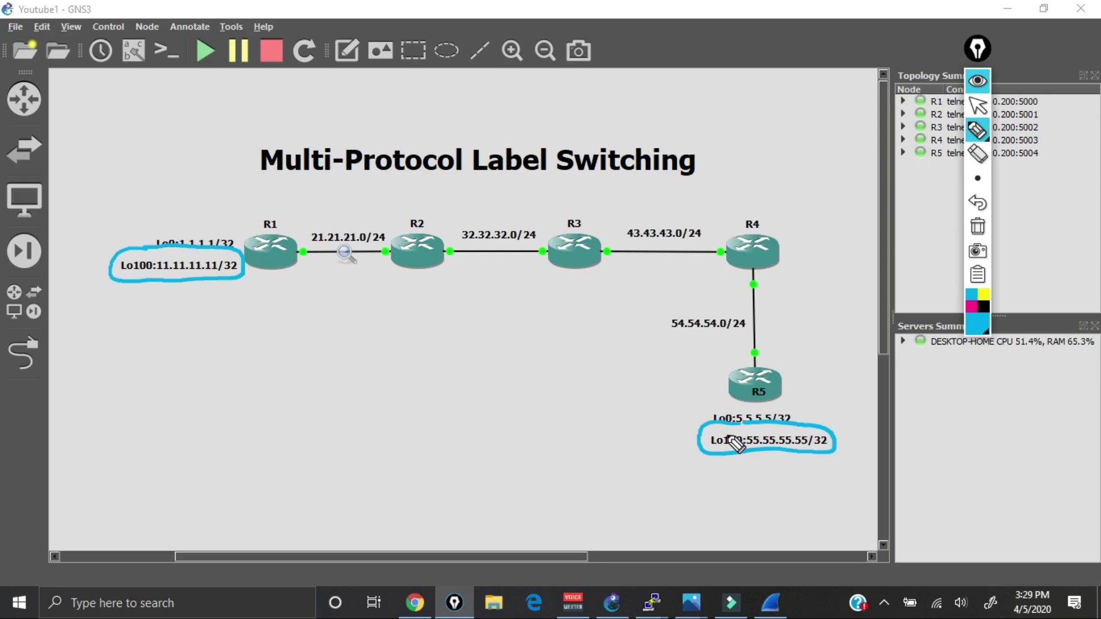
pyautogui.click(977, 227)
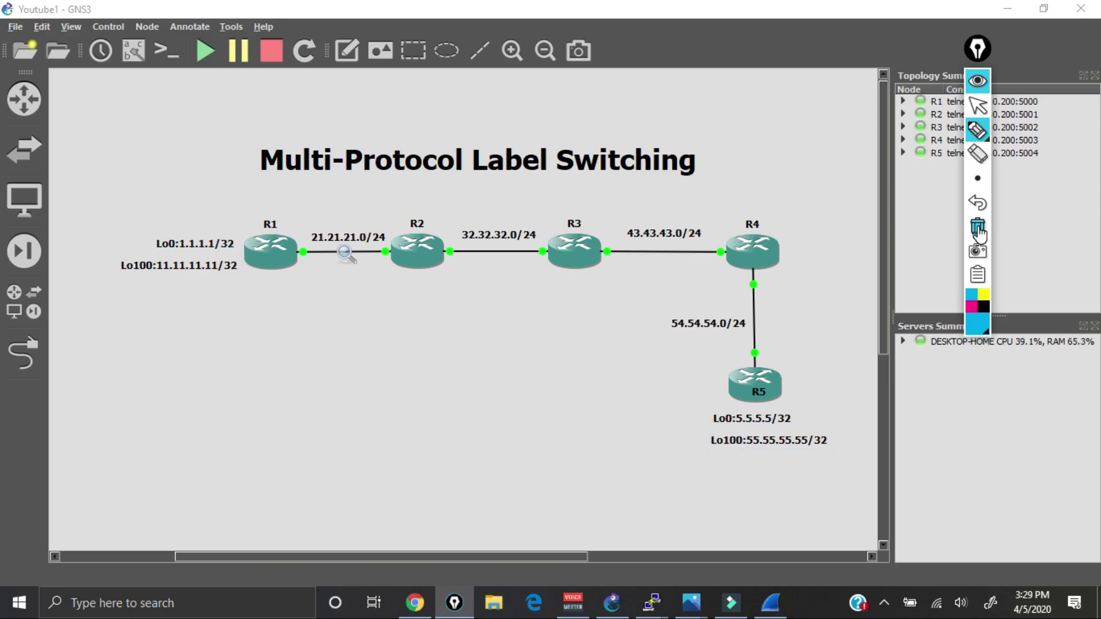
pyautogui.click(977, 105)
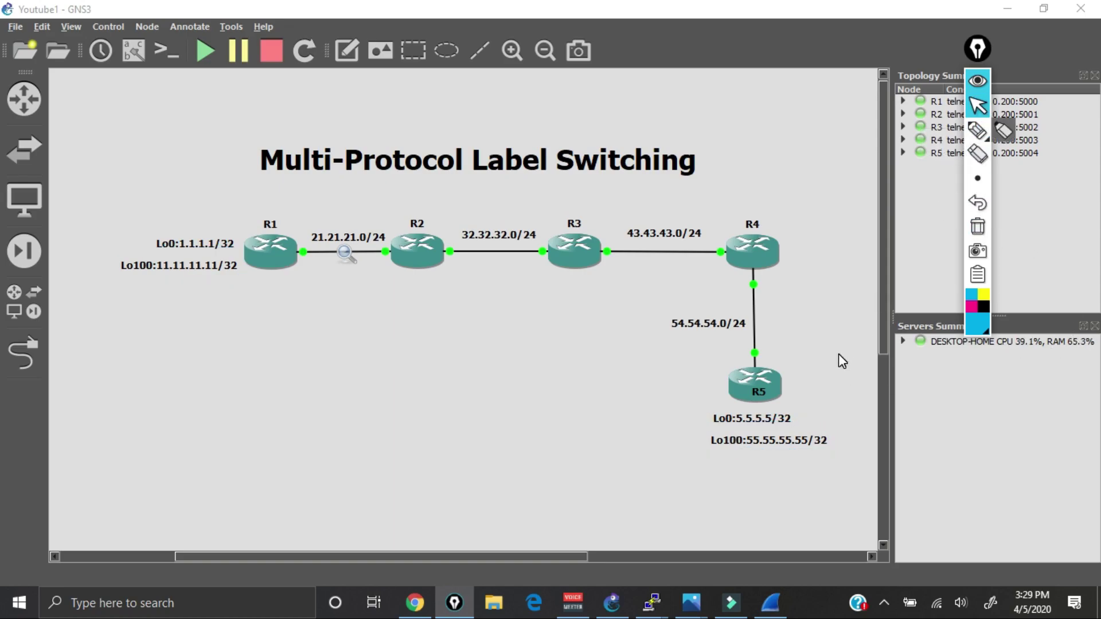
# Ping 55.55.55.55 from R1's console using lo100 as the source
pyautogui.moveTo(652, 602)
pyautogui.click(321, 531)
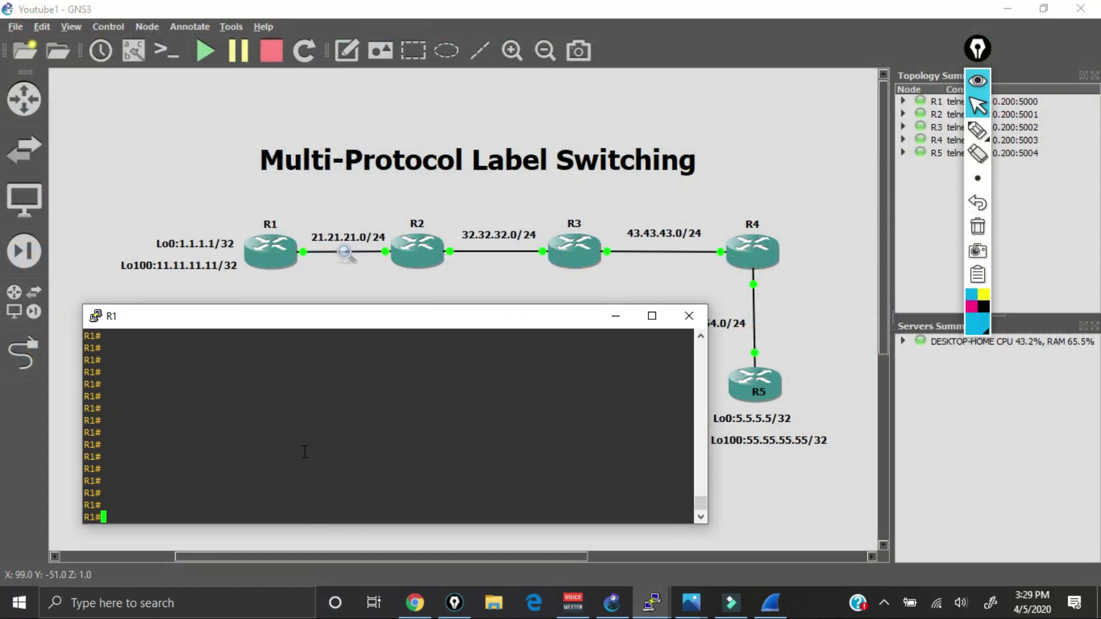
pyautogui.write('ping 55.55.55.55 source lo100')
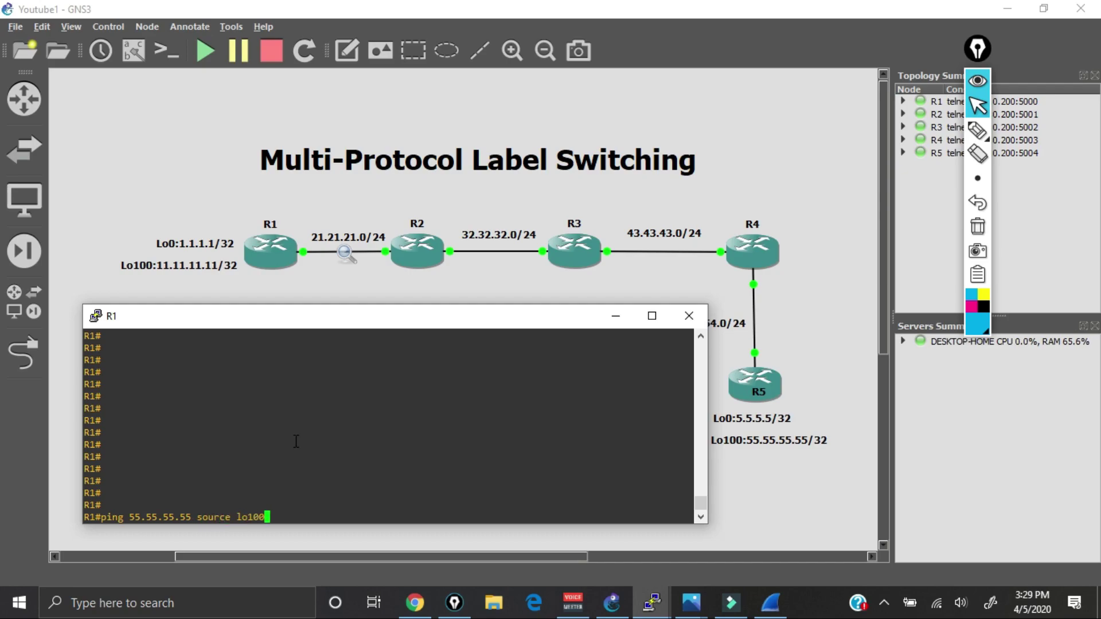
pyautogui.press('Return')
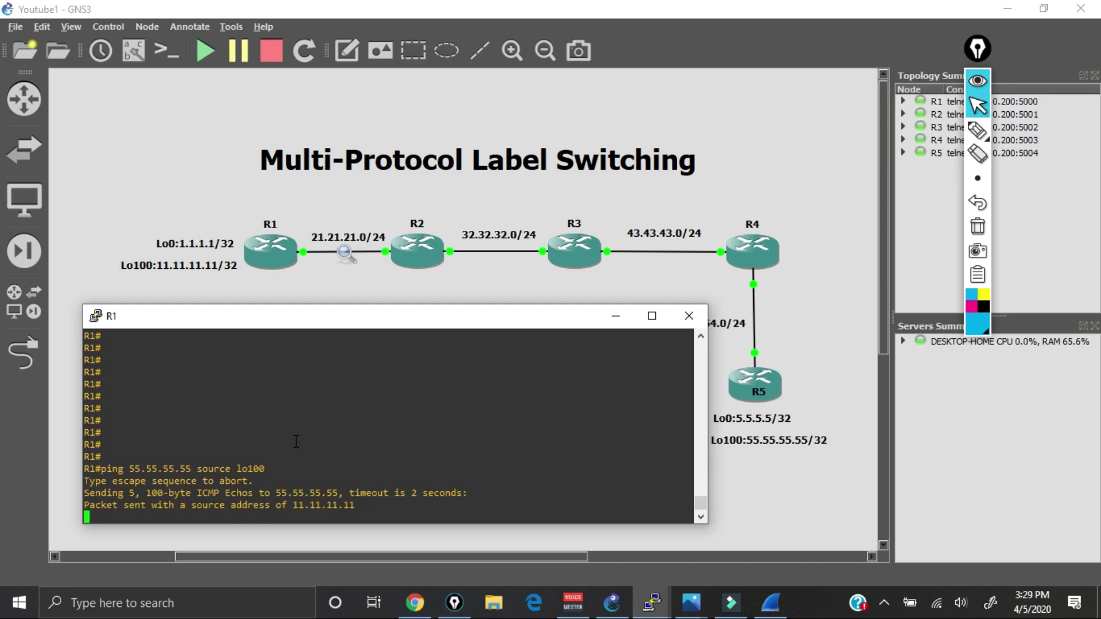
pyautogui.click(611, 317)
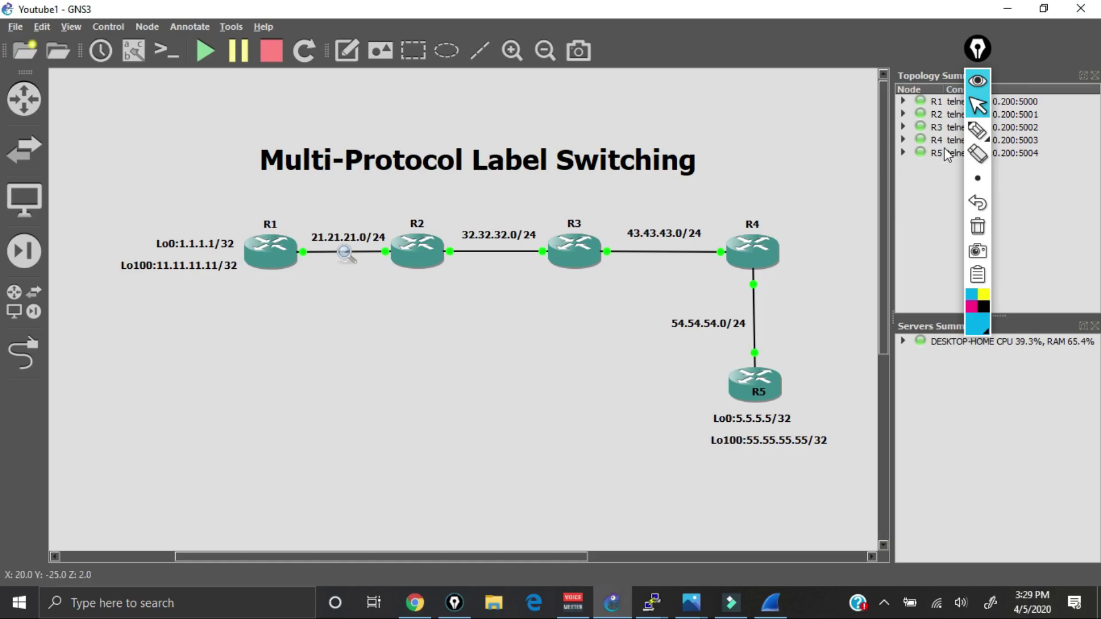
# Circle the Lo0 addresses of R1 and R5 on the topology with the pen, and erase the drawings
pyautogui.click(978, 130)
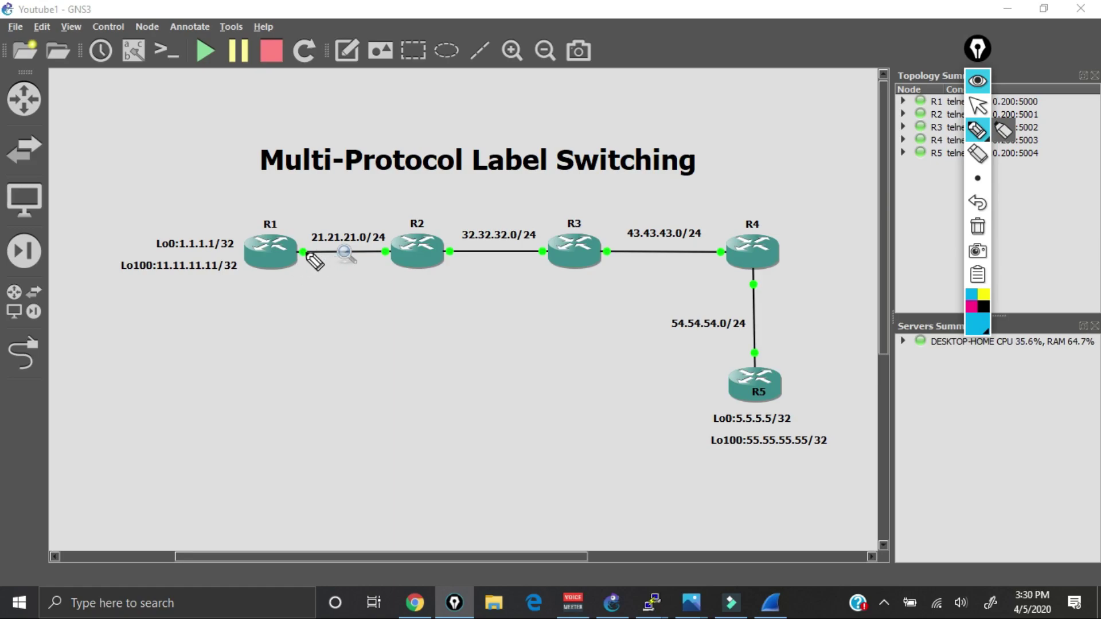
pyautogui.moveTo(168, 222)
pyautogui.mouseDown()
pyautogui.moveTo(144, 250)
pyautogui.moveTo(234, 254)
pyautogui.moveTo(236, 238)
pyautogui.moveTo(216, 222)
pyautogui.moveTo(168, 225)
pyautogui.mouseUp()
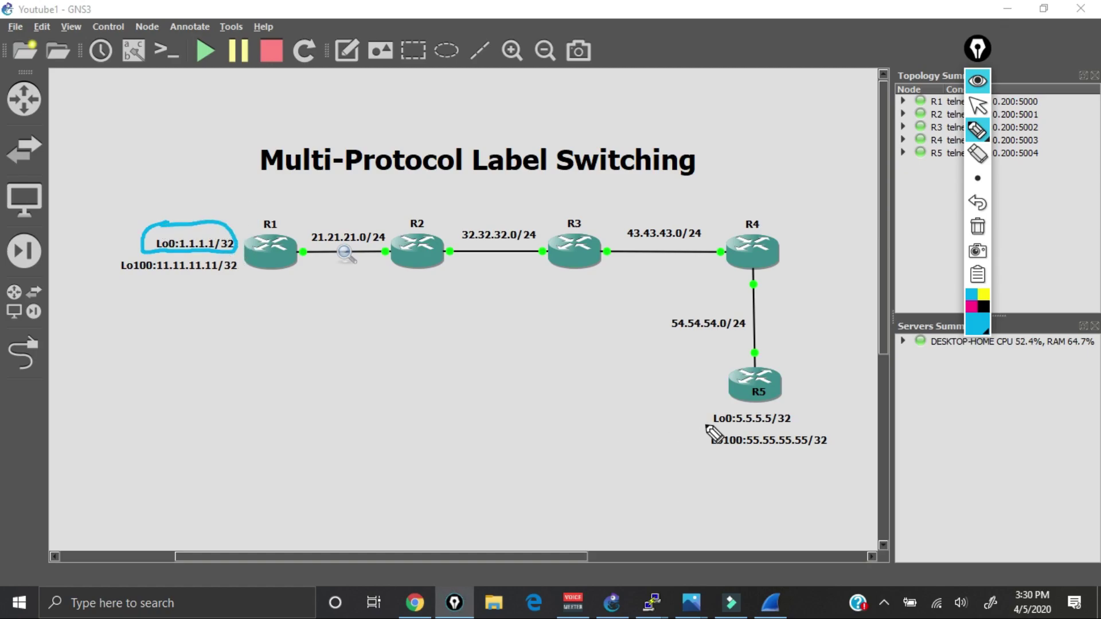
pyautogui.moveTo(724, 403)
pyautogui.mouseDown()
pyautogui.moveTo(702, 419)
pyautogui.moveTo(708, 432)
pyautogui.moveTo(800, 423)
pyautogui.moveTo(790, 409)
pyautogui.moveTo(724, 403)
pyautogui.mouseUp()
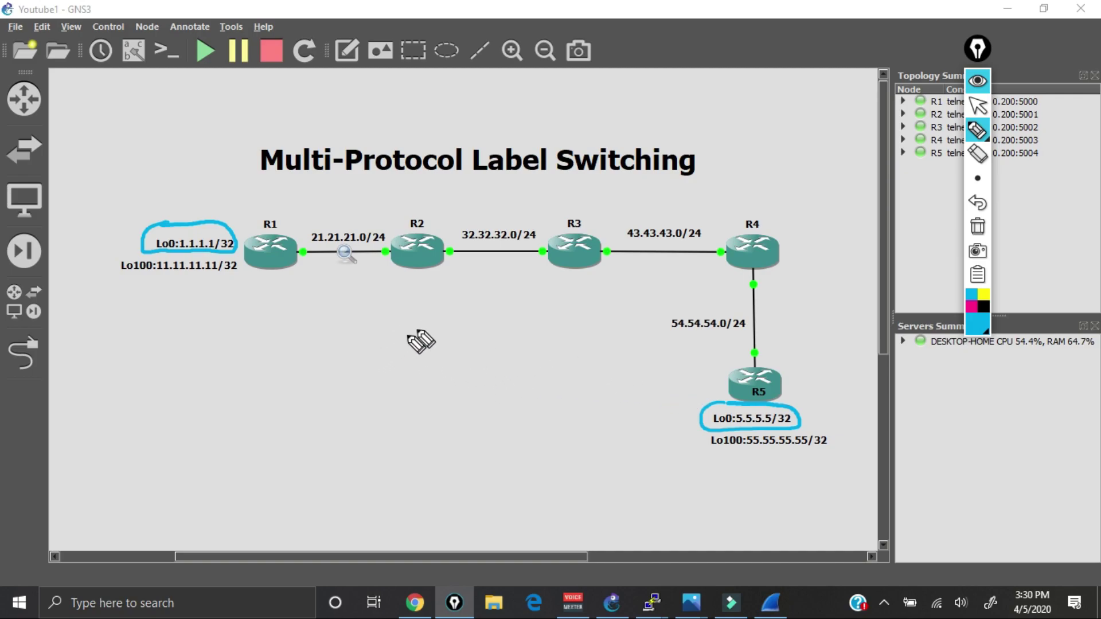
pyautogui.click(978, 221)
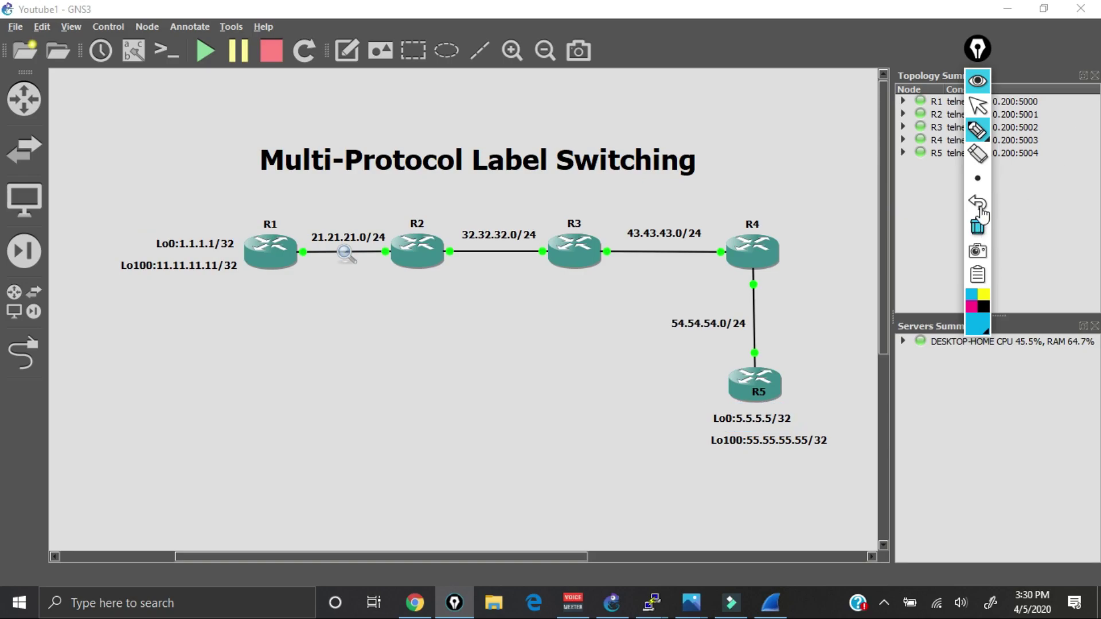
pyautogui.click(978, 105)
# Display the BGP table on R1 with "show ip bgp"
pyautogui.moveTo(648, 607)
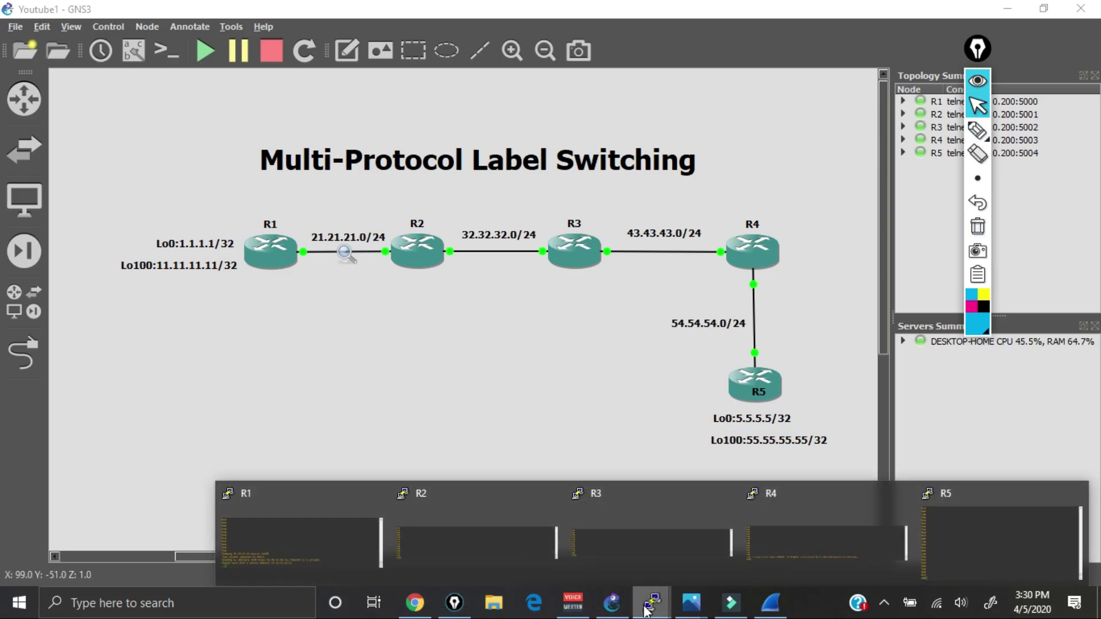
pyautogui.click(286, 542)
pyautogui.press('Return')
pyautogui.press('Return')
pyautogui.press('Return')
pyautogui.press('Return')
pyautogui.write('show ip bgp')
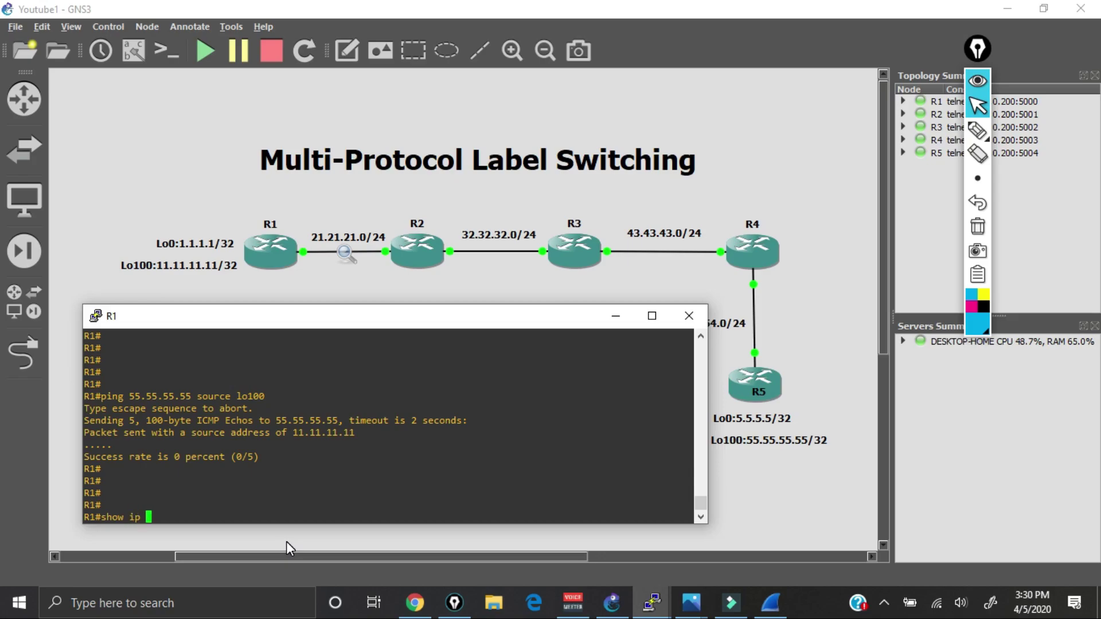
pyautogui.press('Return')
pyautogui.press('Return')
pyautogui.press('Return')
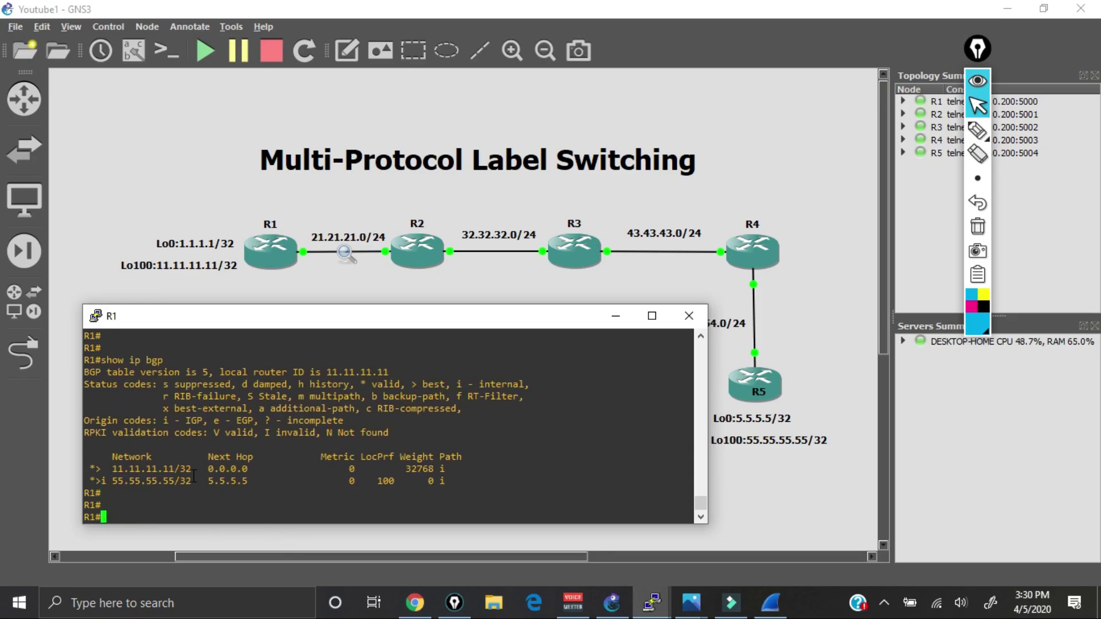
# List R1's BGP-learned routes with "show ip route bgp"
pyautogui.write('show ip route bgp')
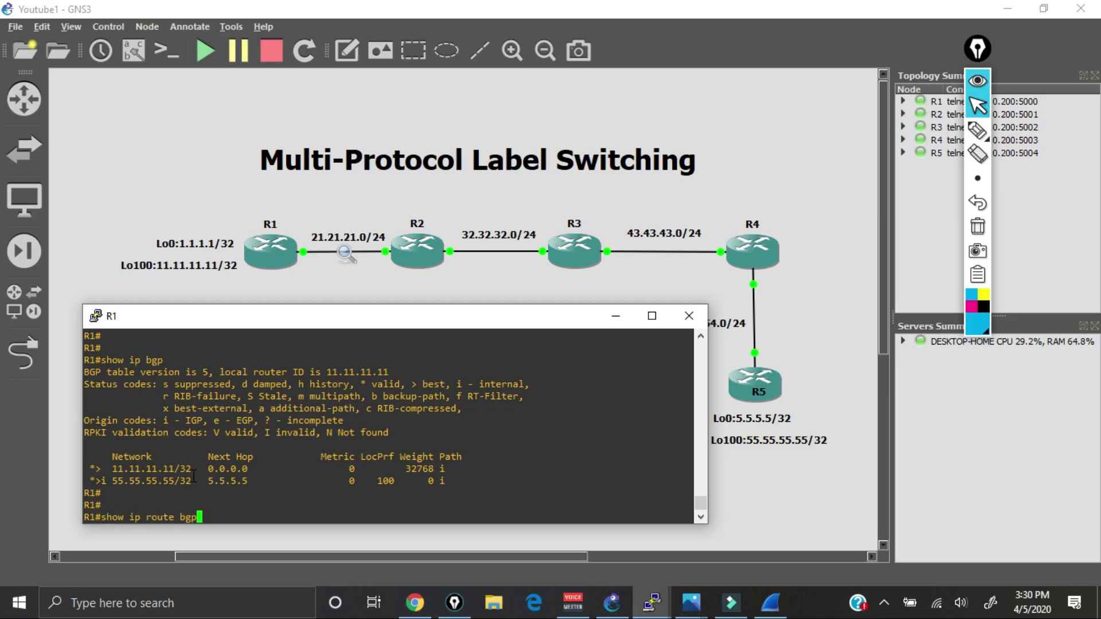
pyautogui.press('Return')
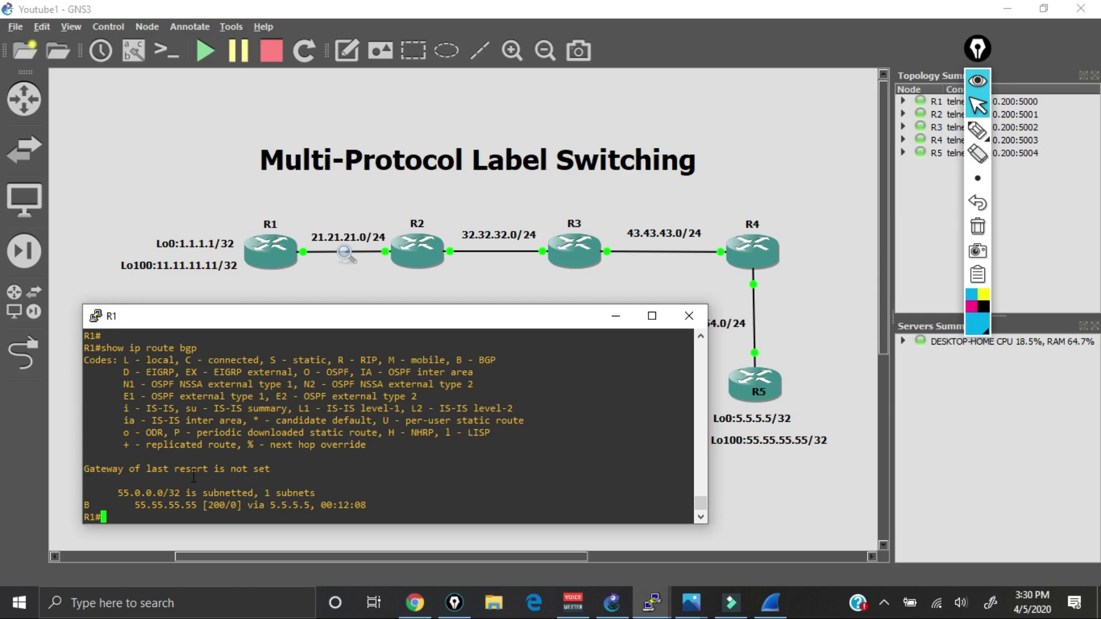
pyautogui.press('Return')
pyautogui.press('Return')
# Repeat the ping from R1 to 55.55.55.55 with source lo100, and put its console away
pyautogui.press('Up')
pyautogui.press('Up')
pyautogui.press('Up')
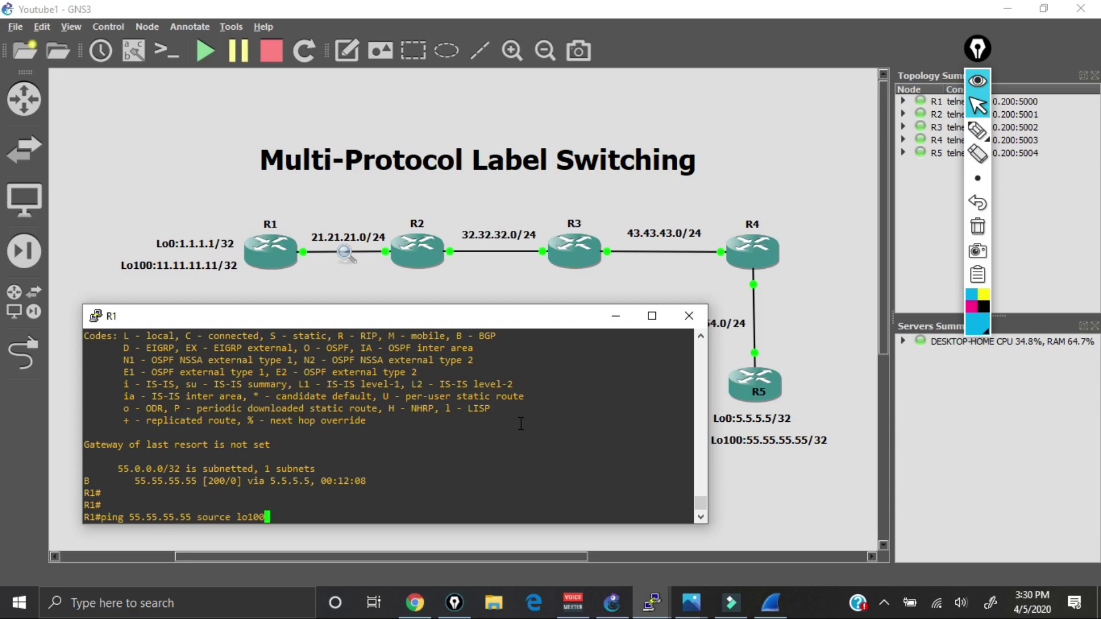
pyautogui.press('Return')
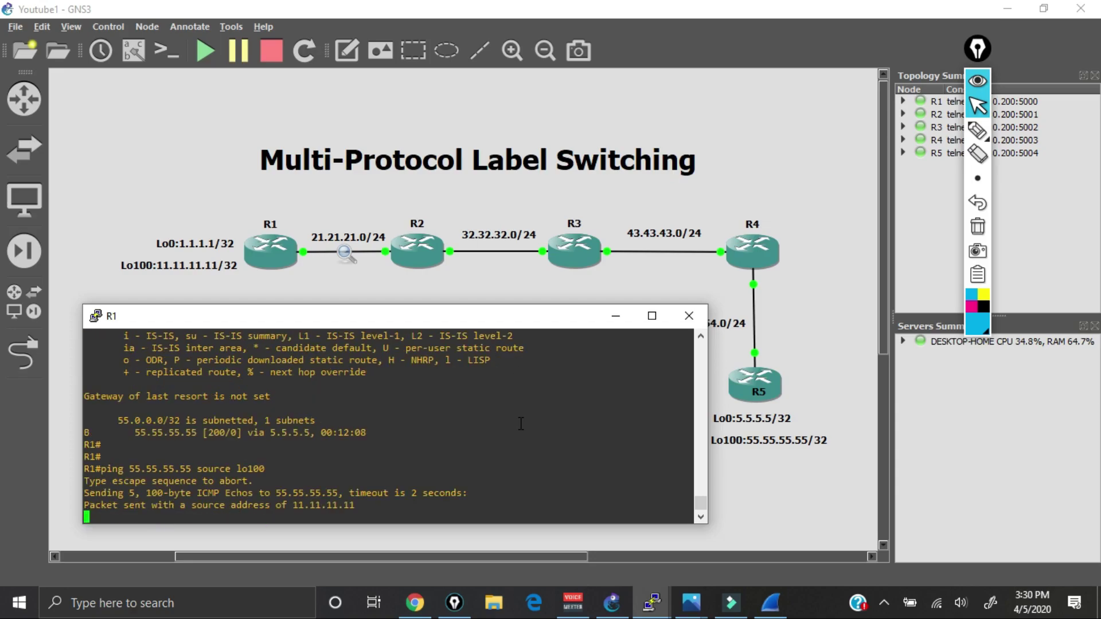
pyautogui.click(612, 323)
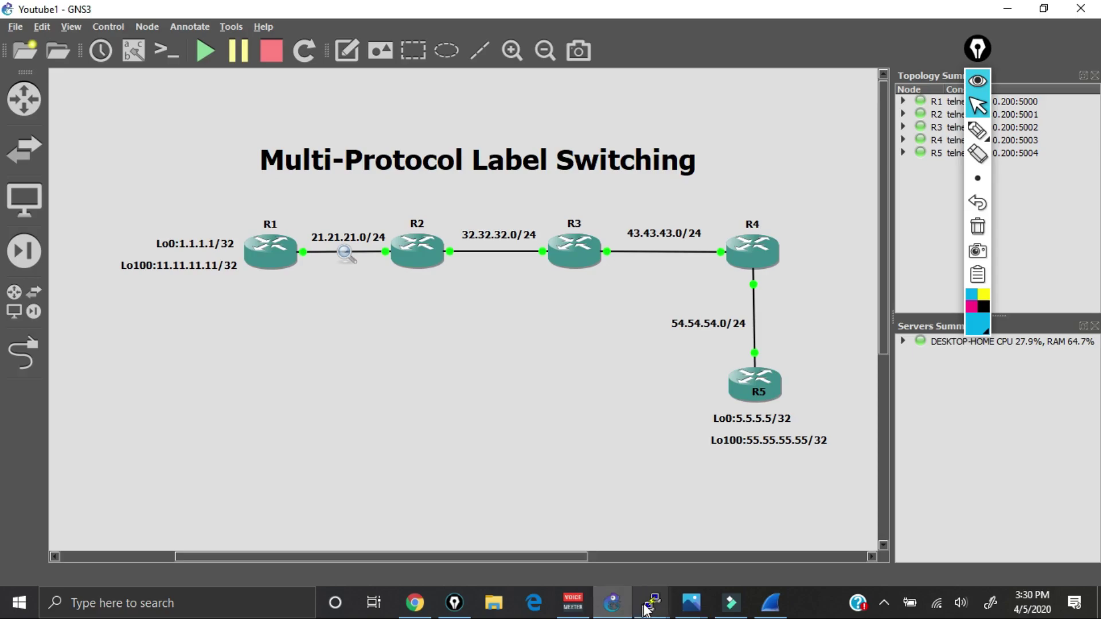
# Open R5's console and display its BGP table with "show ip bgp"
pyautogui.moveTo(651, 603)
pyautogui.click(933, 513)
pyautogui.write('show ip bgp')
pyautogui.press('Return')
pyautogui.press('Return')
pyautogui.press('Return')
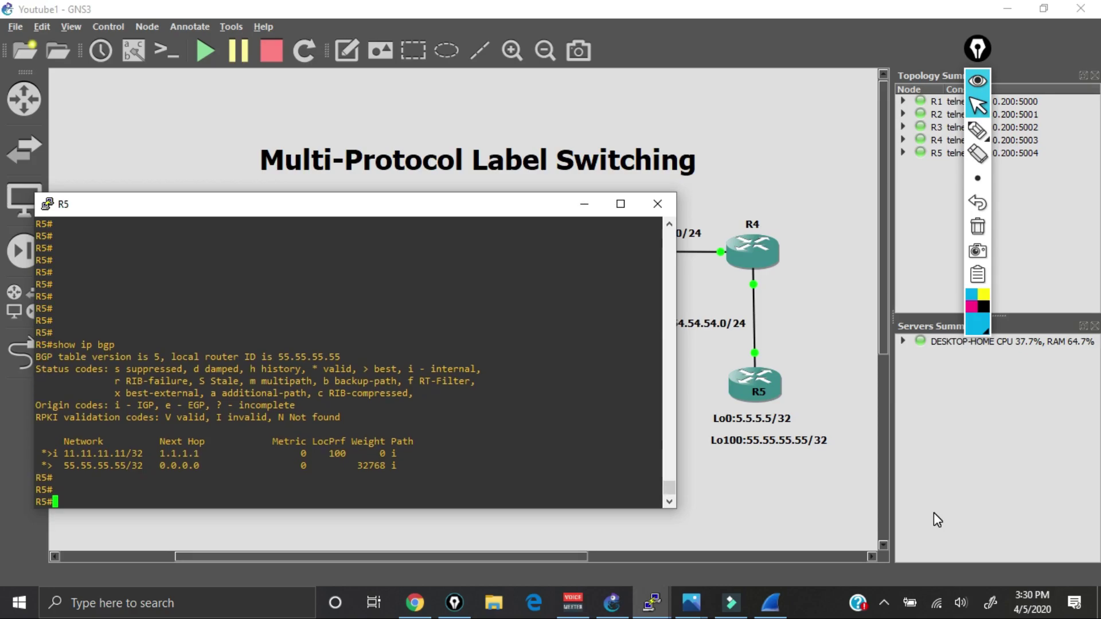
# List R5's BGP-learned routes with "show ip route bgp"
pyautogui.write('show ip route bgp')
pyautogui.press('Return')
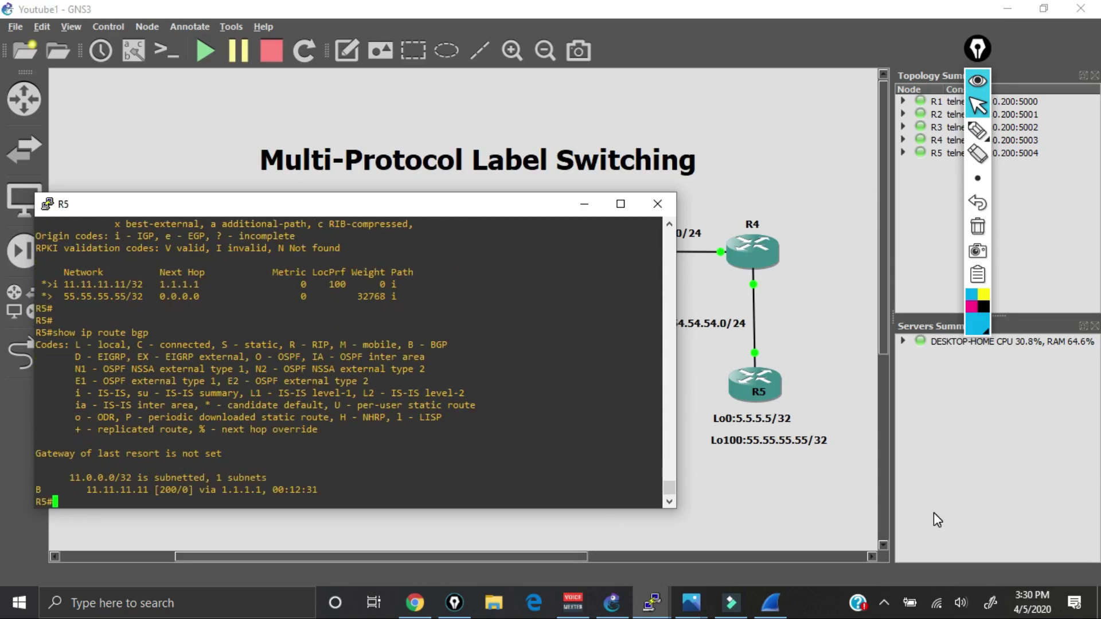
pyautogui.press('Return')
pyautogui.press('Return')
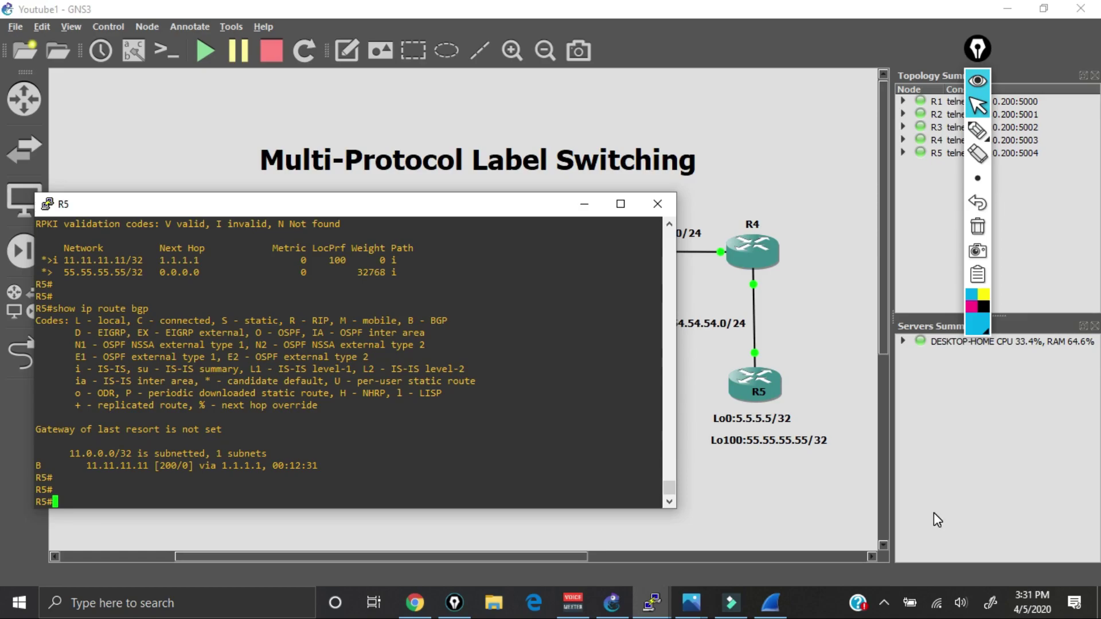
# Ping 11.11.11.11 from R5 using lo100 as the source, and put its console away
pyautogui.write('ping 11.11.11.11 sourcer')
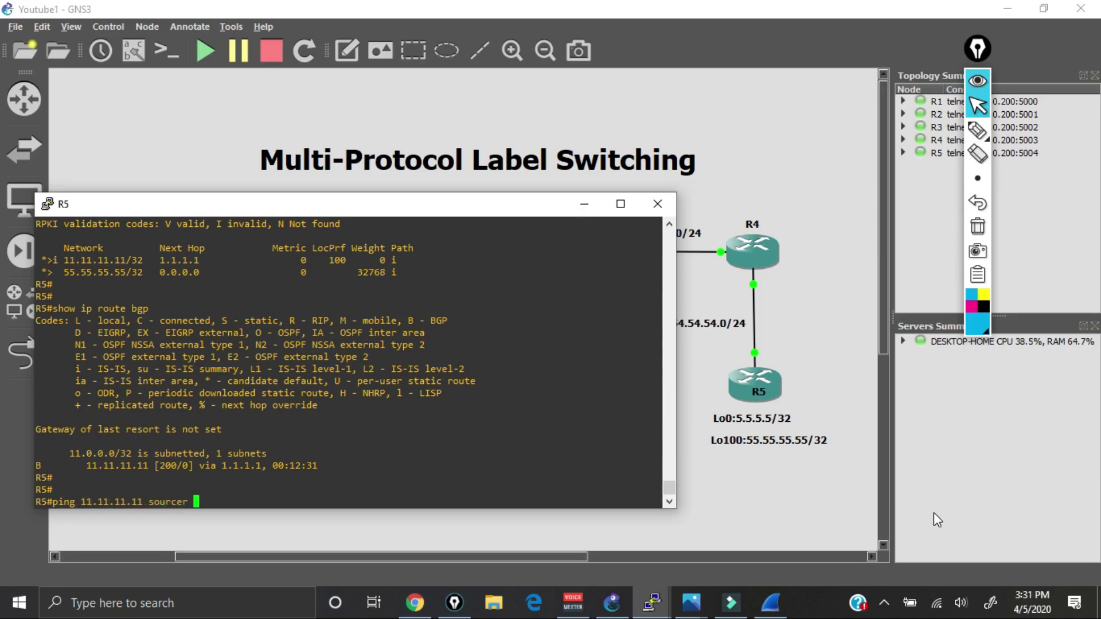
pyautogui.press('BackSpace')
pyautogui.press('BackSpace')
pyautogui.write('lo100')
pyautogui.press('Return')
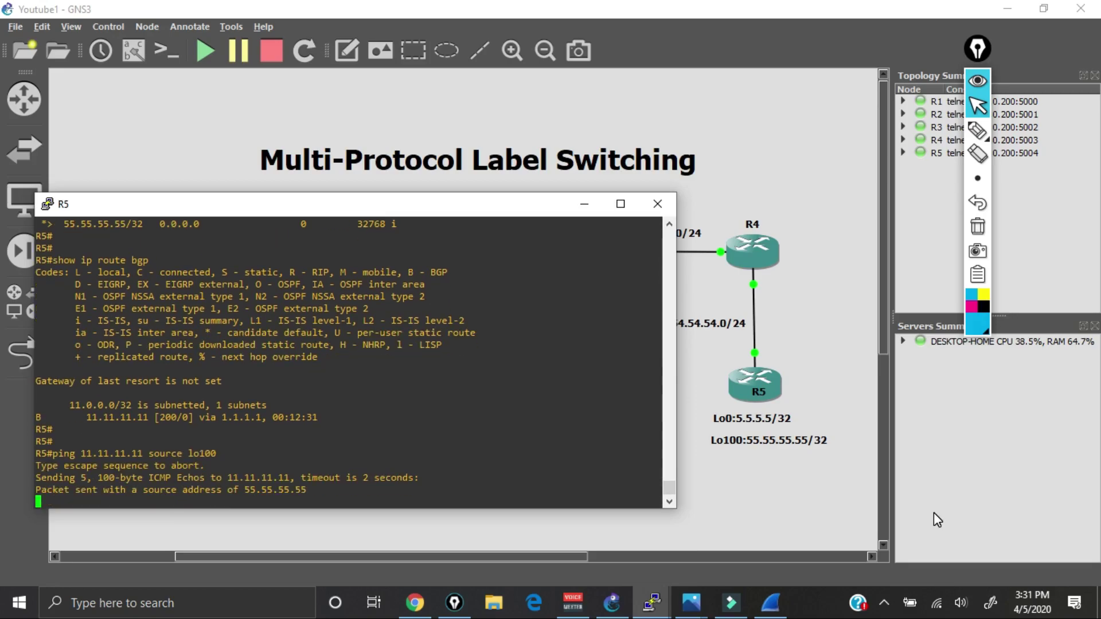
pyautogui.click(580, 203)
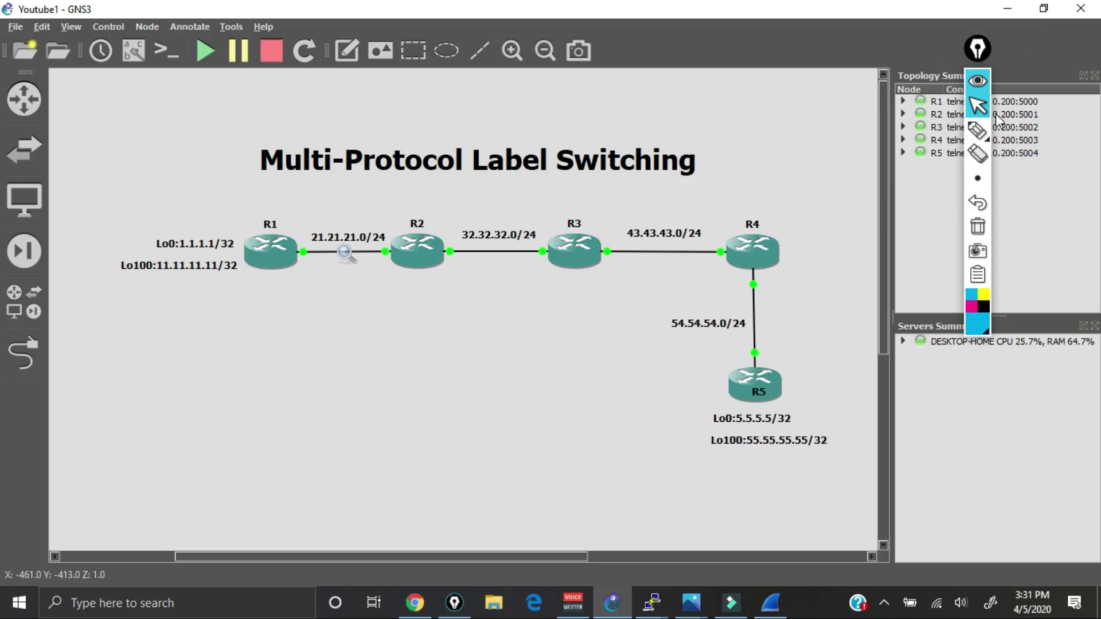
# Mark the Lo100 addresses 11.11.11.11/32 and 55.55.55.55/32 on the topology with the pen, and clear the marks
pyautogui.click(978, 130)
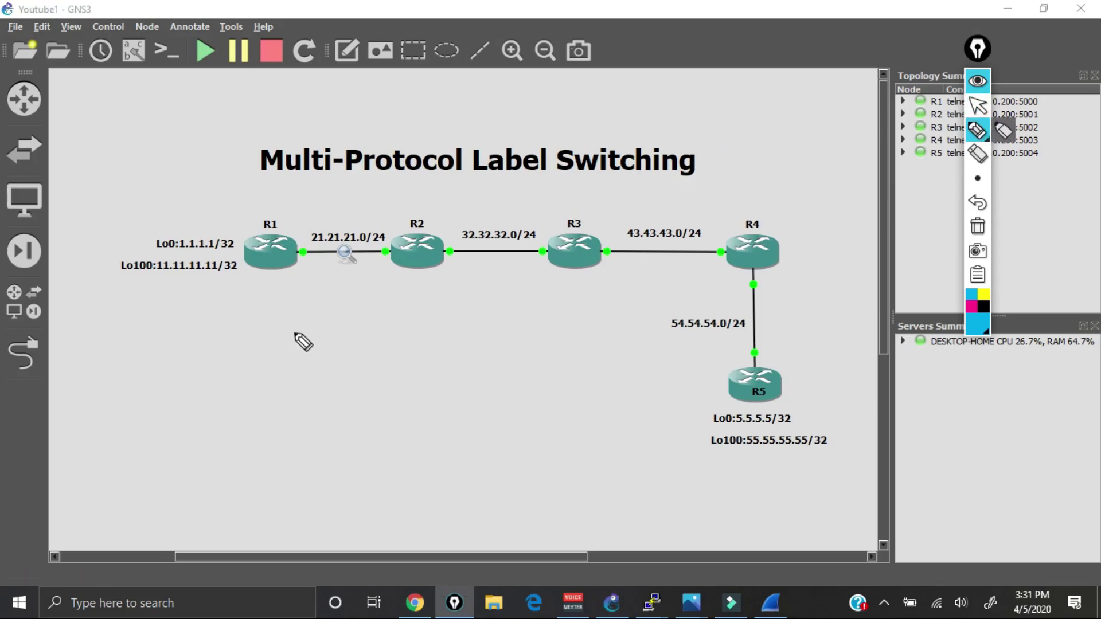
pyautogui.moveTo(151, 251)
pyautogui.mouseDown()
pyautogui.moveTo(119, 253)
pyautogui.moveTo(111, 276)
pyautogui.moveTo(240, 278)
pyautogui.moveTo(246, 263)
pyautogui.moveTo(169, 256)
pyautogui.mouseUp()
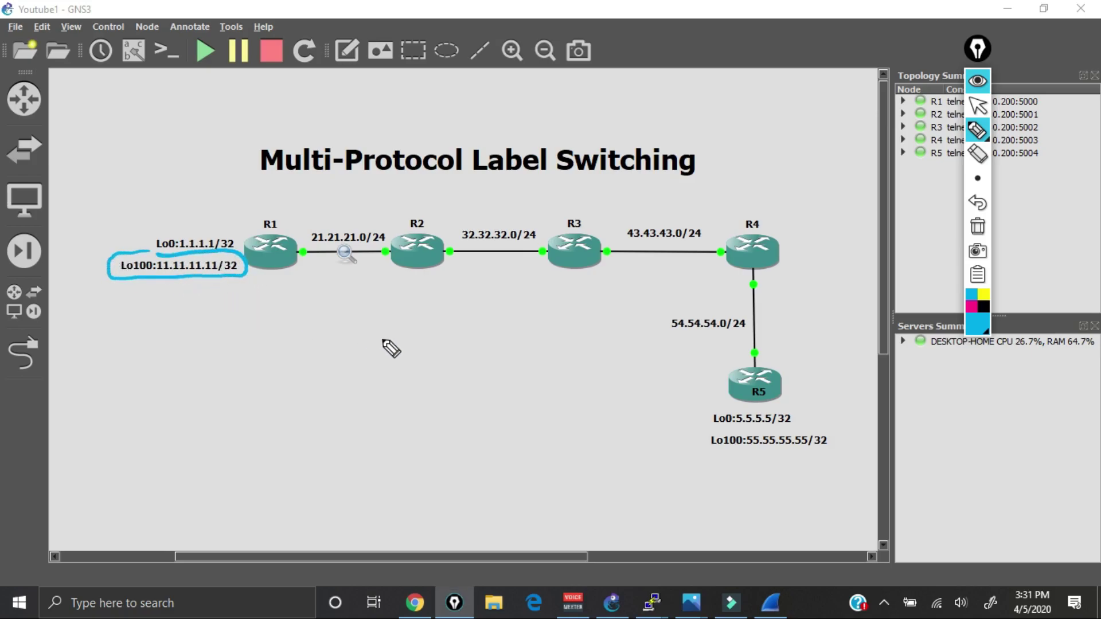
pyautogui.moveTo(737, 424)
pyautogui.mouseDown()
pyautogui.moveTo(698, 430)
pyautogui.moveTo(751, 456)
pyautogui.moveTo(814, 457)
pyautogui.moveTo(843, 441)
pyautogui.moveTo(750, 428)
pyautogui.mouseUp()
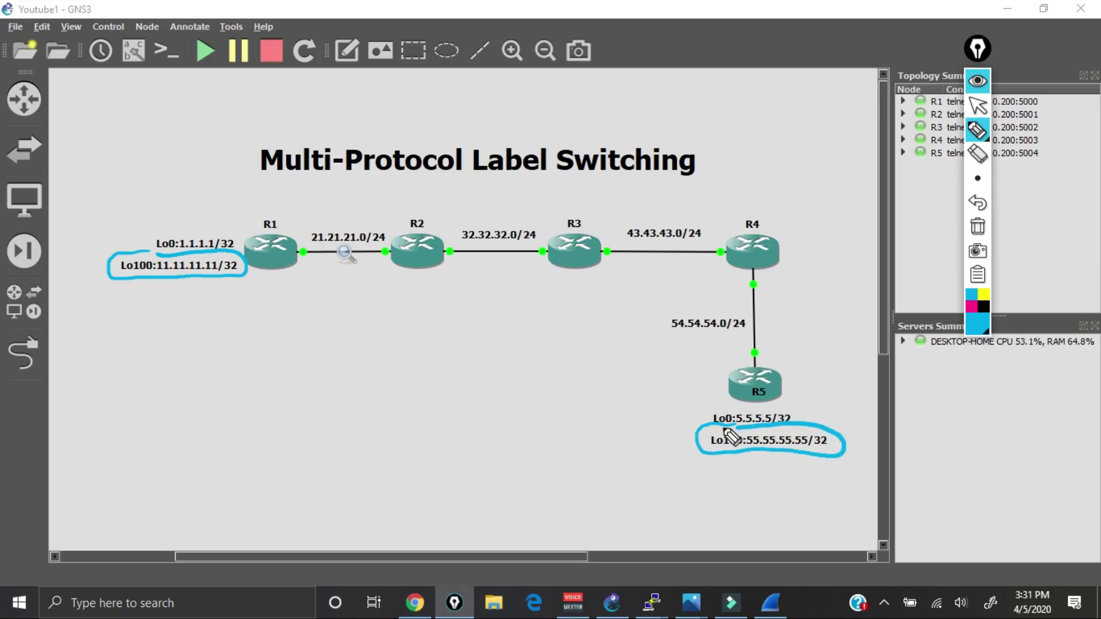
pyautogui.click(978, 227)
pyautogui.moveTo(979, 137)
pyautogui.click(978, 105)
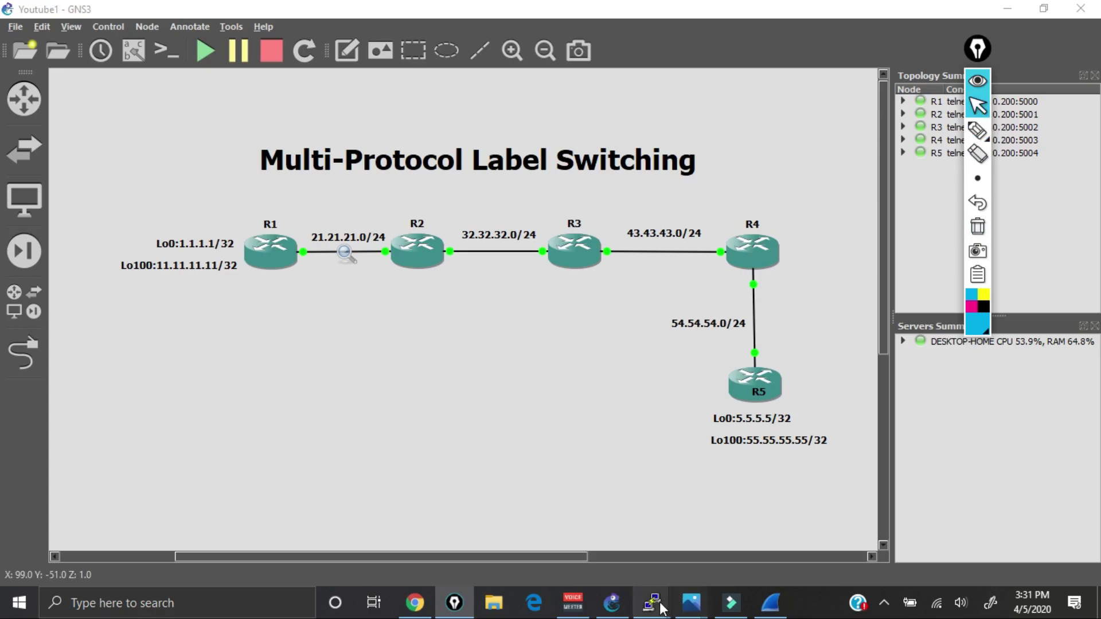
# Check R2's routing table for R1's Lo100 address with "show ip route 11.11.11.11"
pyautogui.moveTo(662, 608)
pyautogui.click(518, 552)
pyautogui.write('show ')
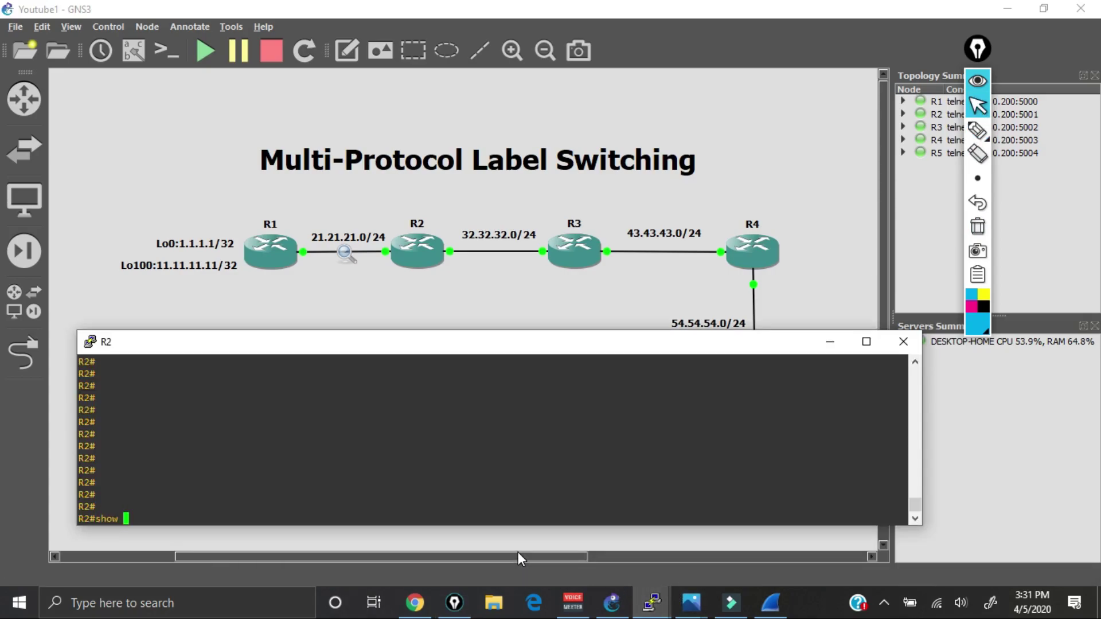
pyautogui.write('ip route 11.1')
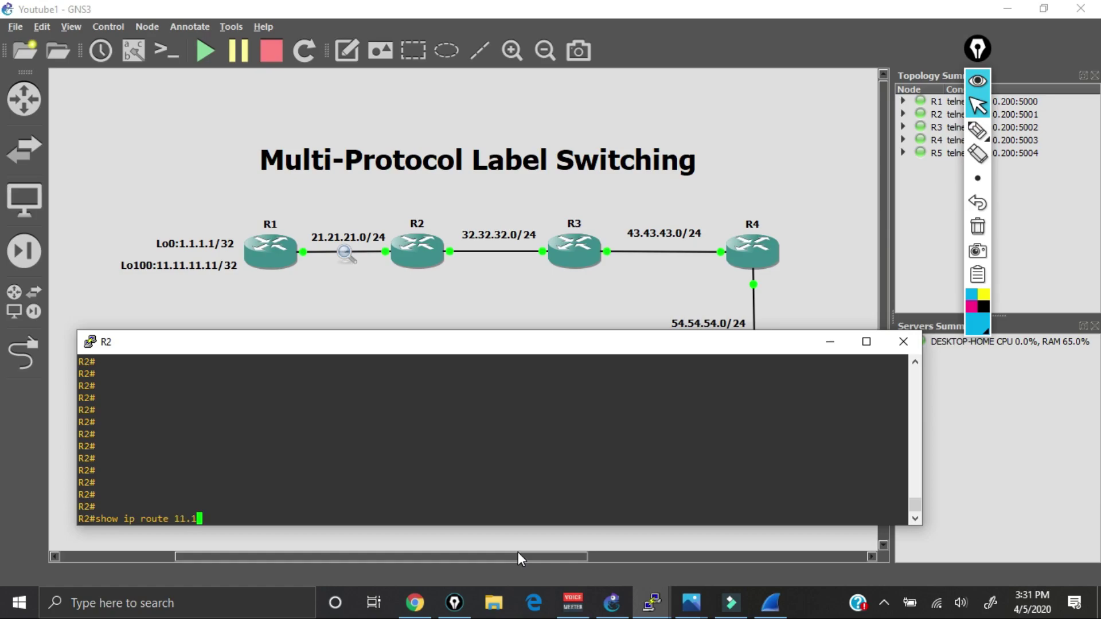
pyautogui.write('1.11.11')
pyautogui.press('Return')
pyautogui.press('Return')
pyautogui.press('Return')
pyautogui.press('Return')
pyautogui.press('Return')
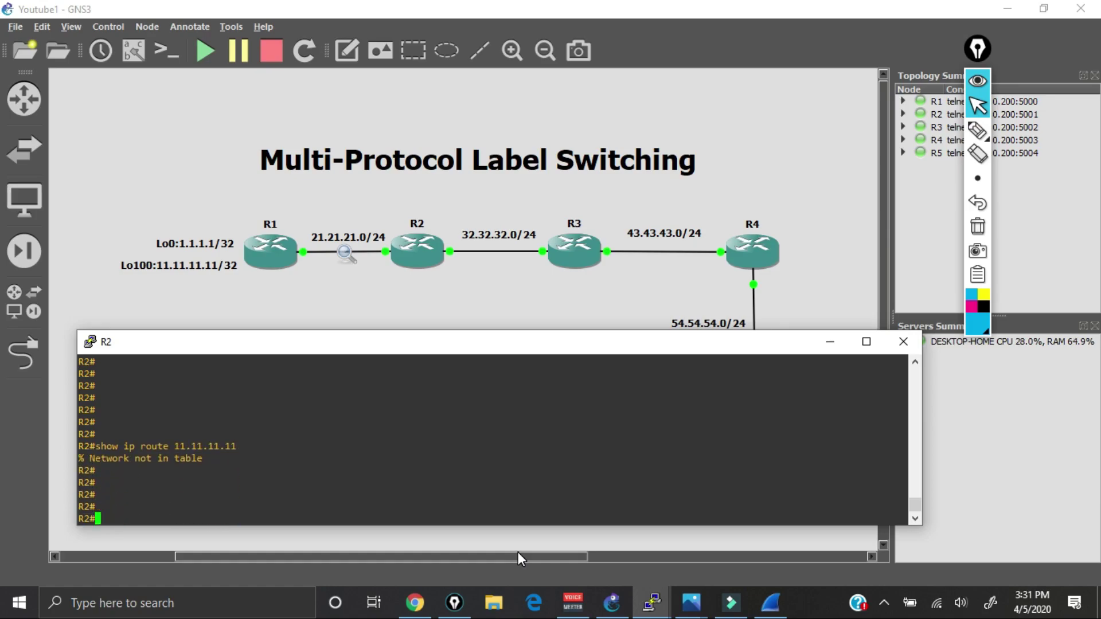
# Check R2's CEF forwarding entry for R1's Lo100 address with "show ip cef 11.11.11.11"
pyautogui.write('show ip cef 11.11.11')
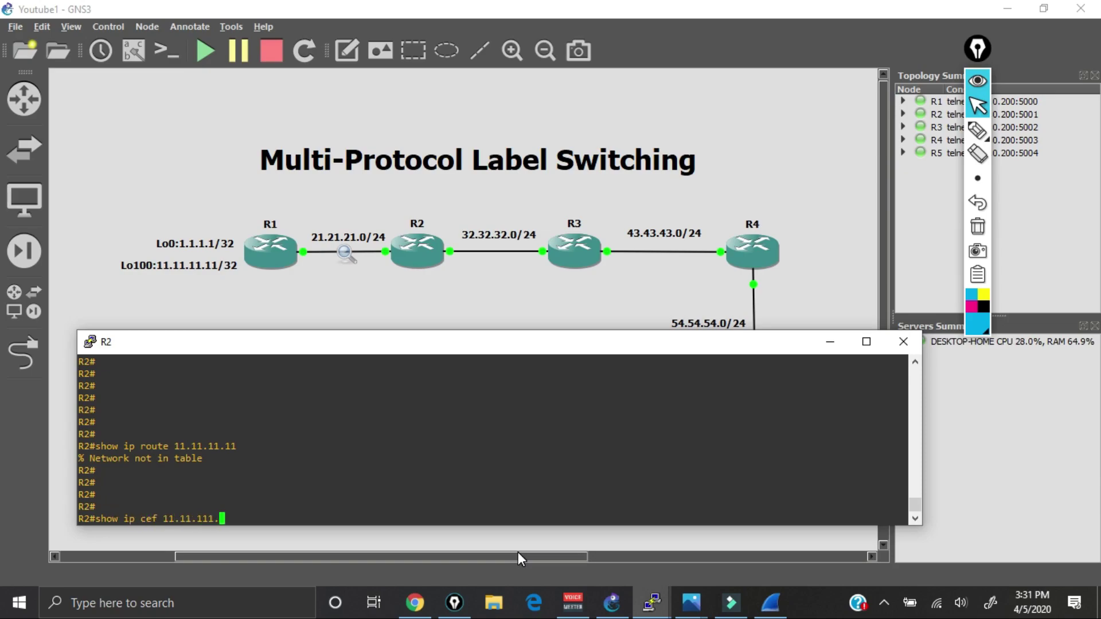
pyautogui.write('.11')
pyautogui.press('Return')
pyautogui.press('Return')
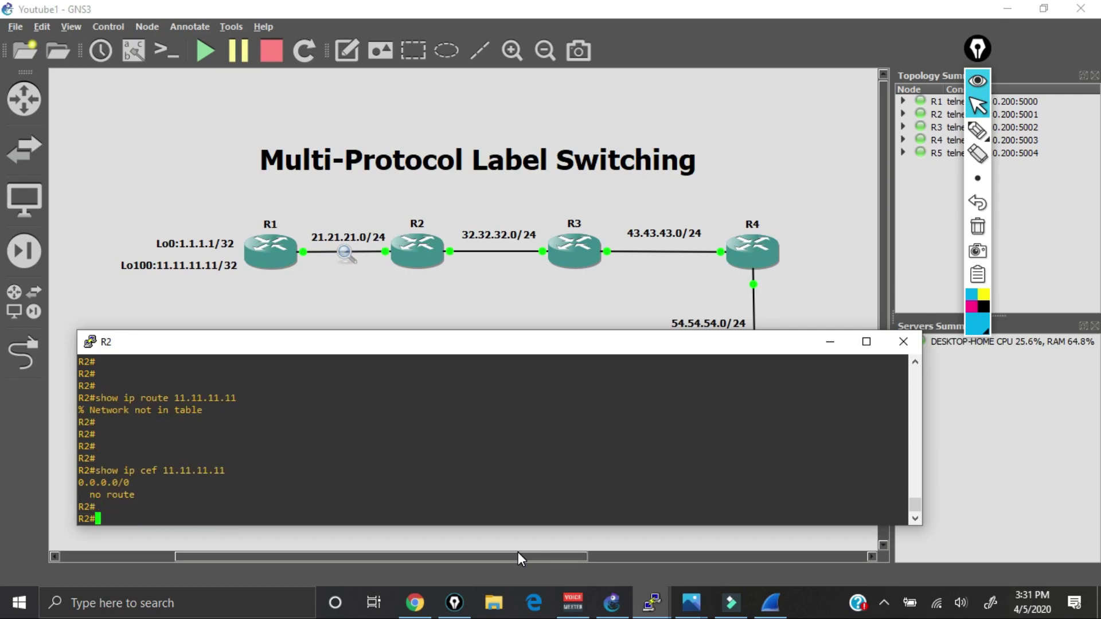
# Switch to the Wireshark capture of the R1 to R2 link, filter it by "icmp" and select the first echo request
pyautogui.click(828, 342)
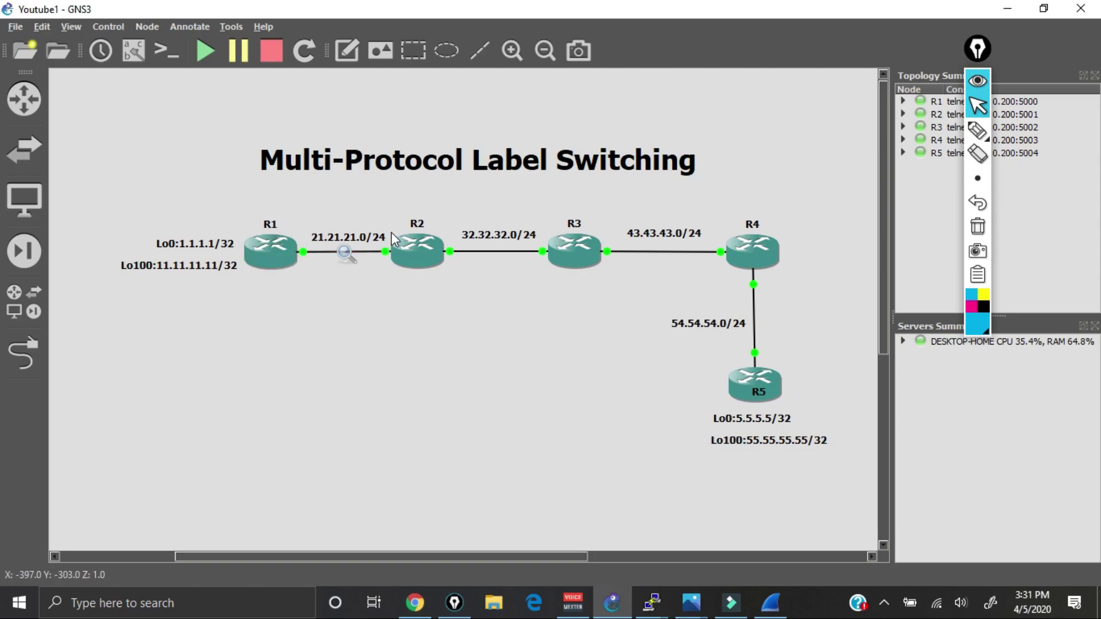
pyautogui.click(770, 602)
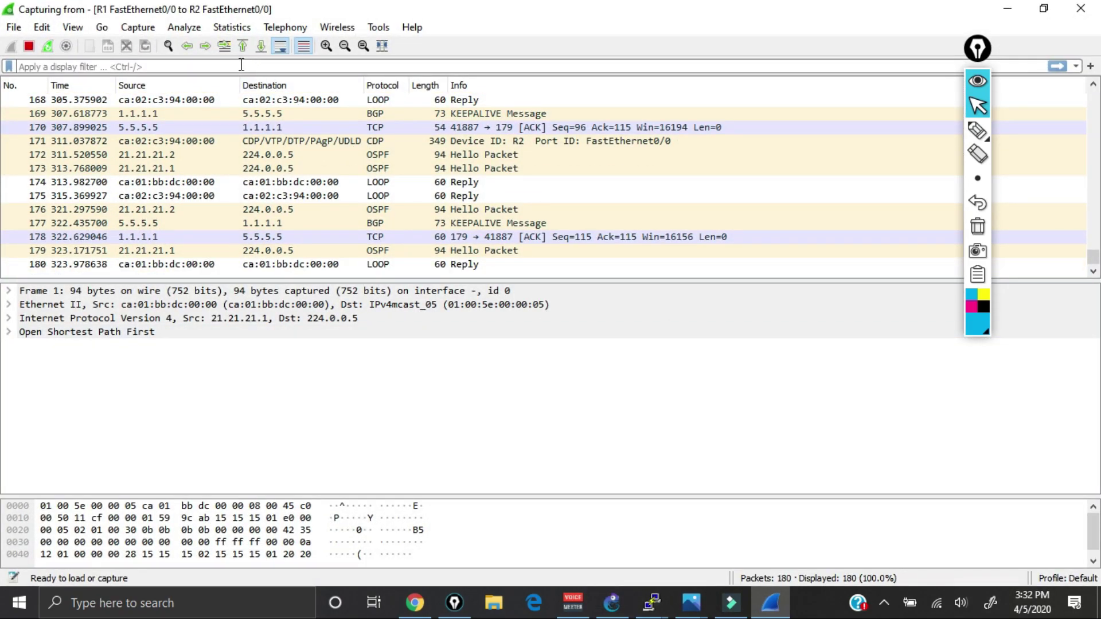
pyautogui.write('icmp')
pyautogui.press('Return')
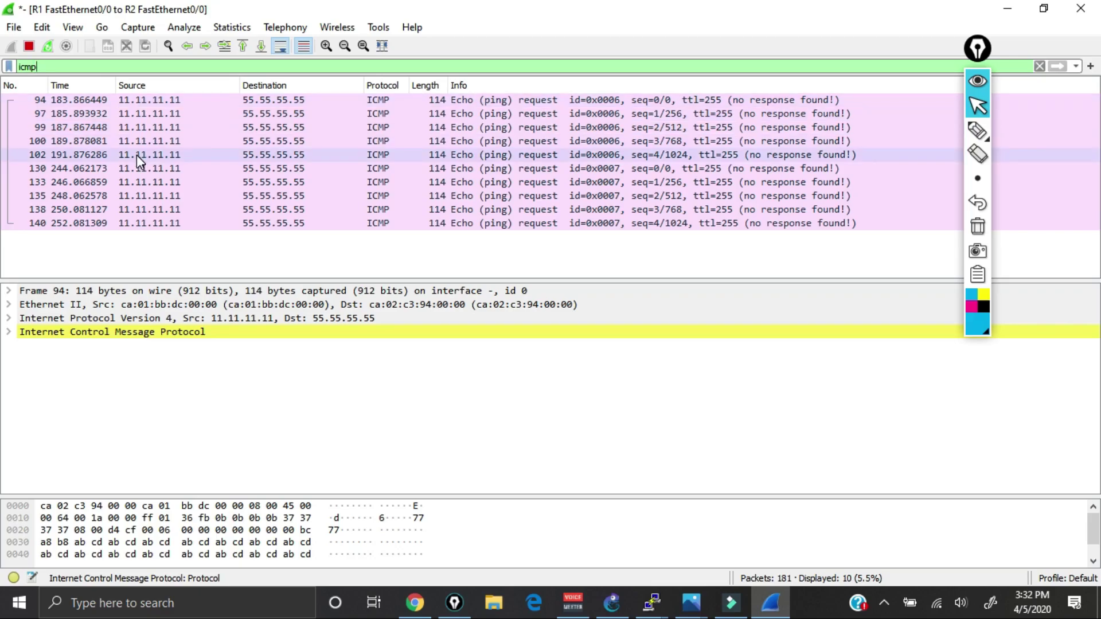
pyautogui.click(528, 100)
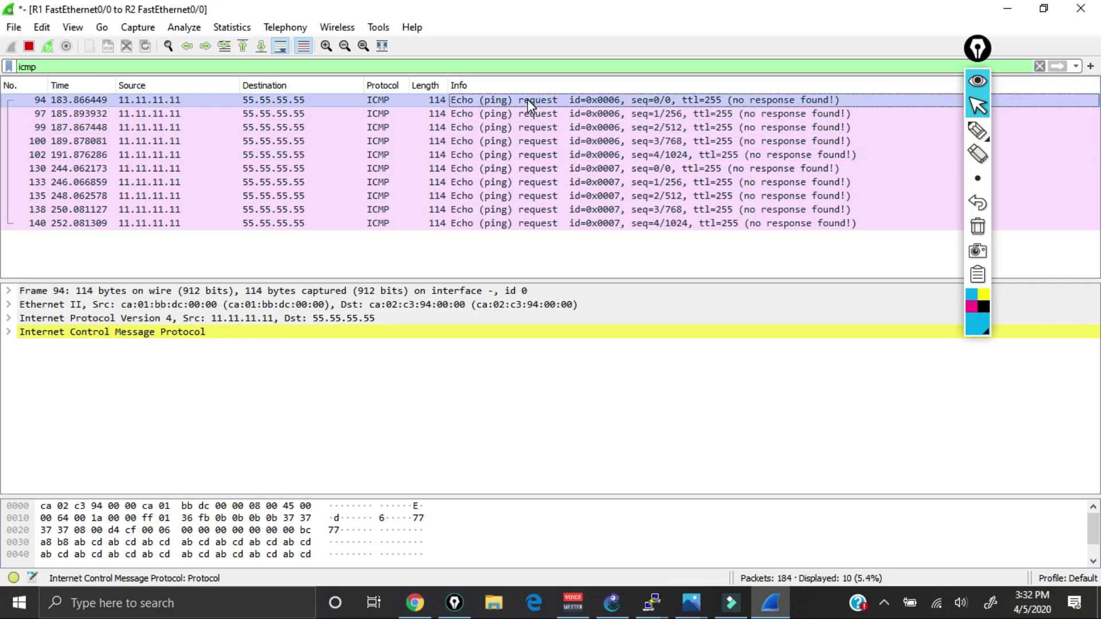
# Circle the selected packet's destination address 55.55.55.55 in the packet details with the pen, and clear the mark
pyautogui.click(612, 602)
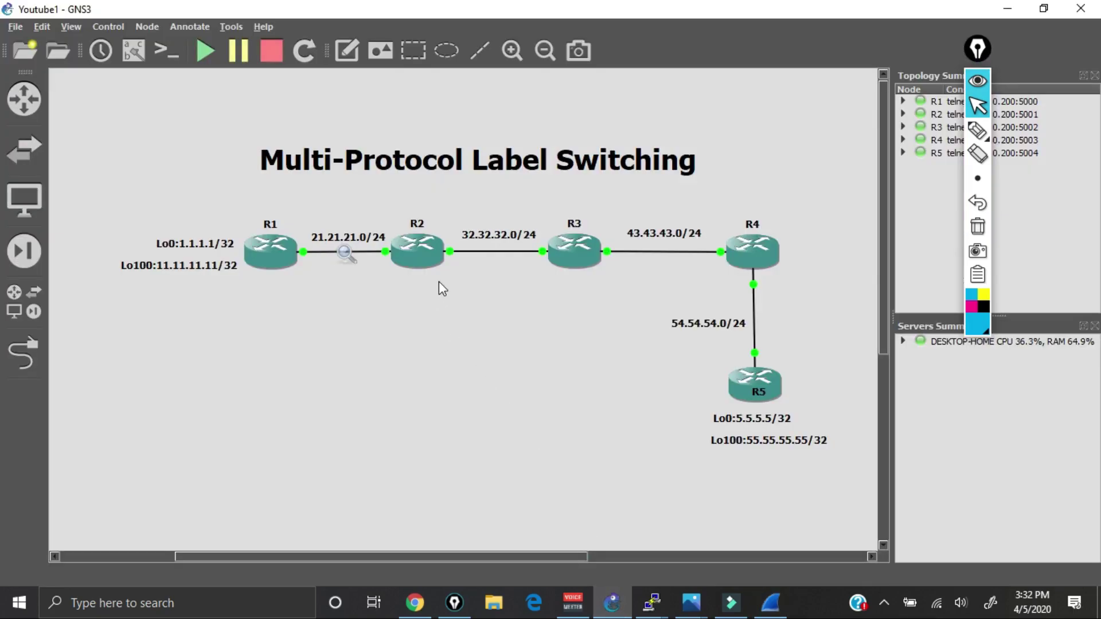
pyautogui.click(771, 602)
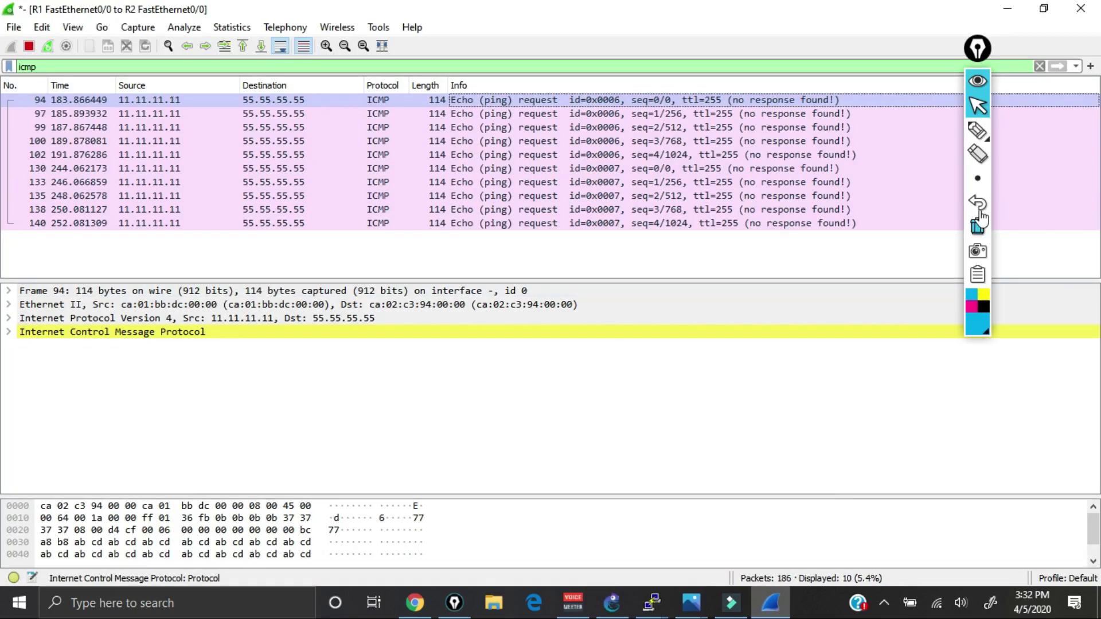
pyautogui.click(978, 131)
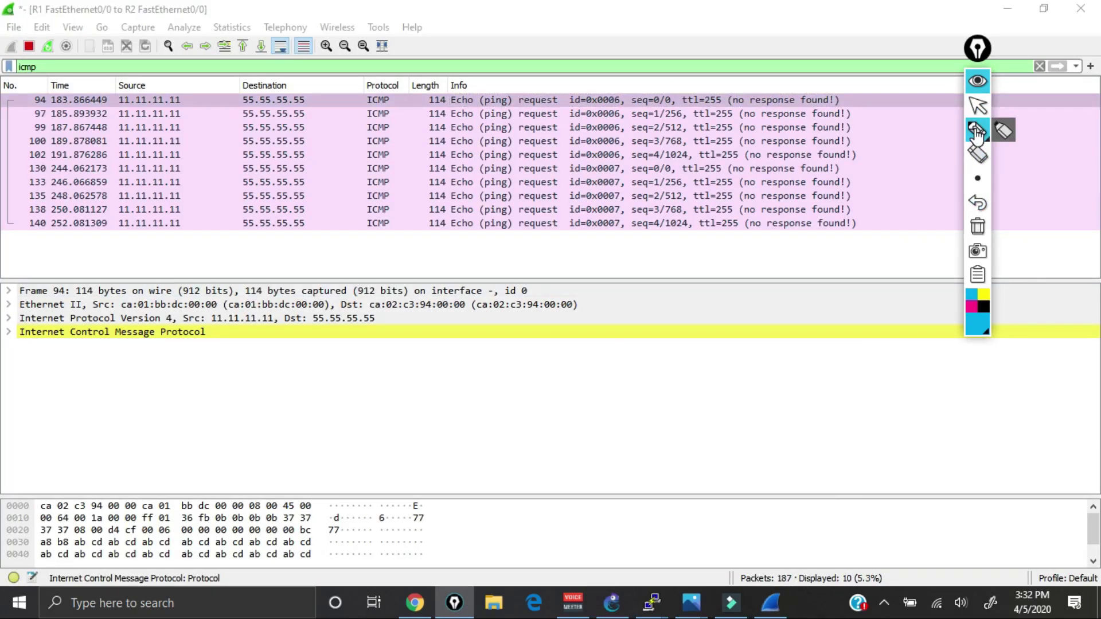
pyautogui.moveTo(326, 310)
pyautogui.mouseDown()
pyautogui.moveTo(281, 316)
pyautogui.moveTo(283, 331)
pyautogui.moveTo(386, 322)
pyautogui.moveTo(380, 306)
pyautogui.moveTo(336, 307)
pyautogui.mouseUp()
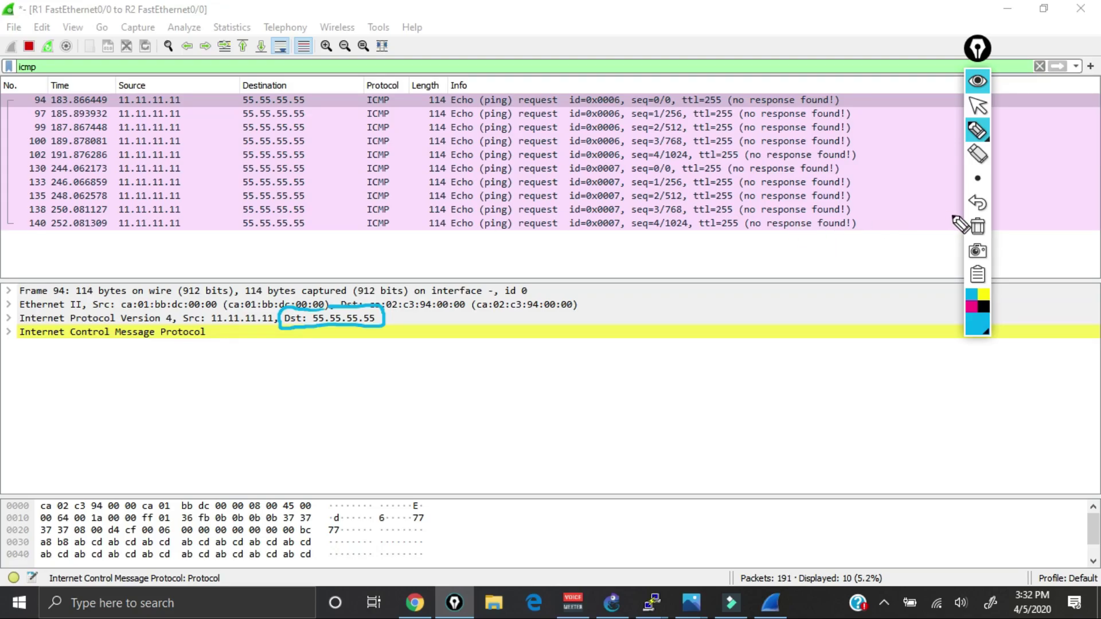
pyautogui.click(978, 228)
pyautogui.click(978, 105)
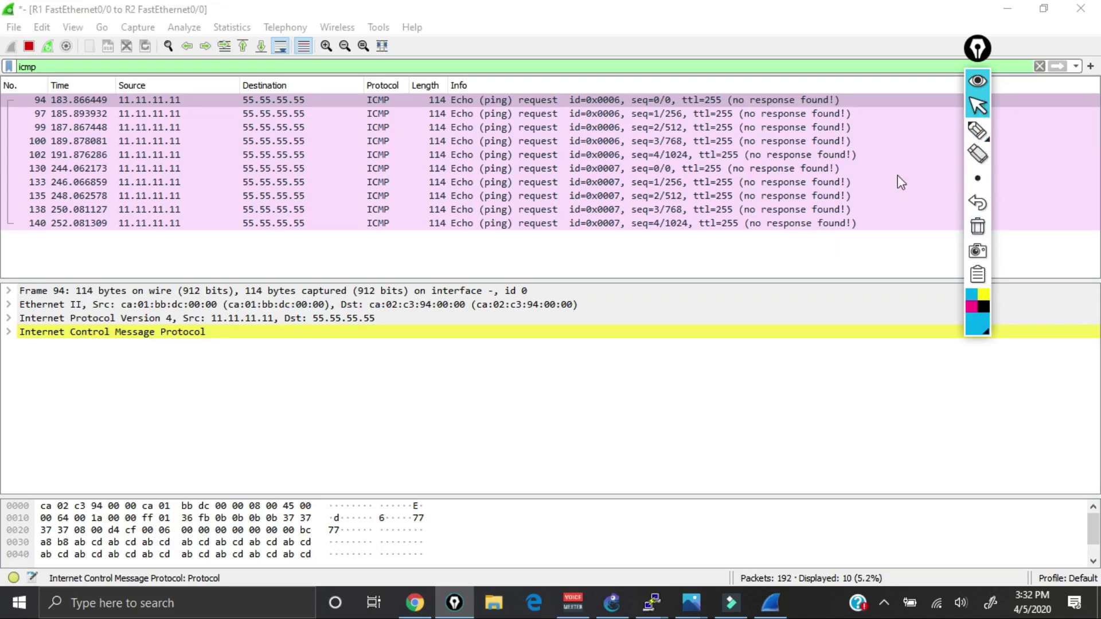
# Switch to GNS3, annotate the topology with circles around both Lo0 addresses and the word OSPF above R2, and clear the marks
pyautogui.click(609, 605)
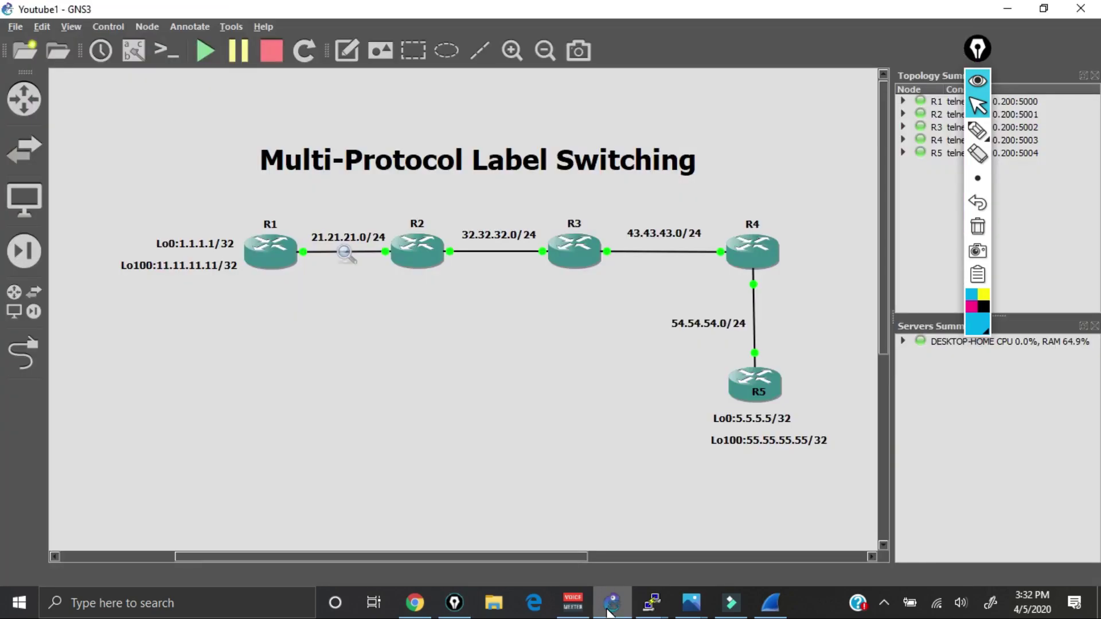
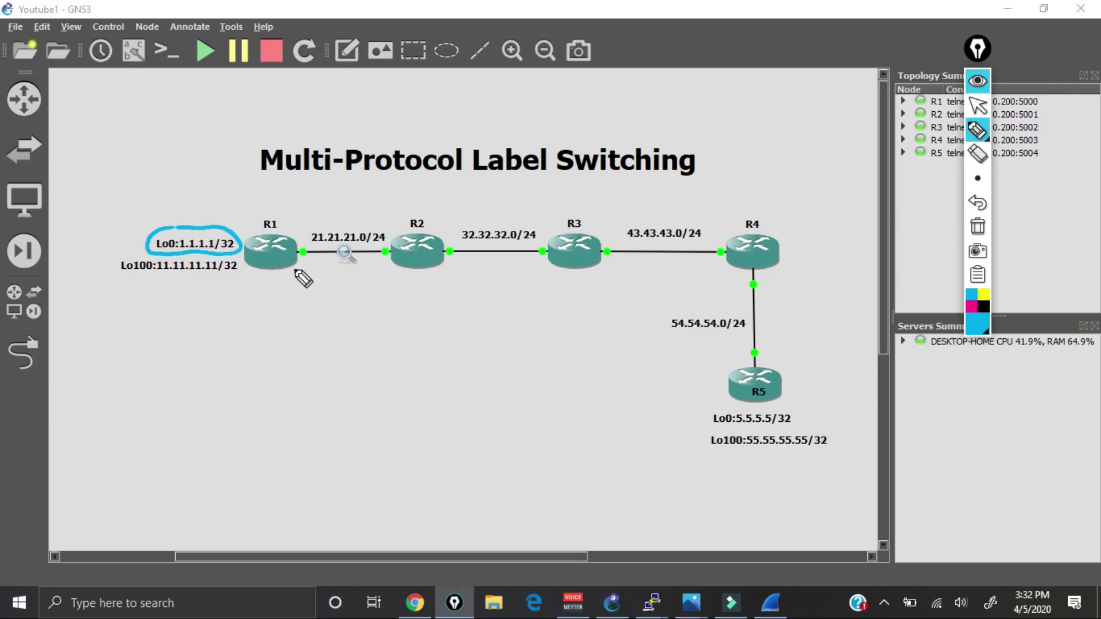
pyautogui.moveTo(727, 404)
pyautogui.mouseDown()
pyautogui.moveTo(708, 421)
pyautogui.moveTo(716, 432)
pyautogui.moveTo(798, 423)
pyautogui.moveTo(788, 407)
pyautogui.moveTo(733, 400)
pyautogui.mouseUp()
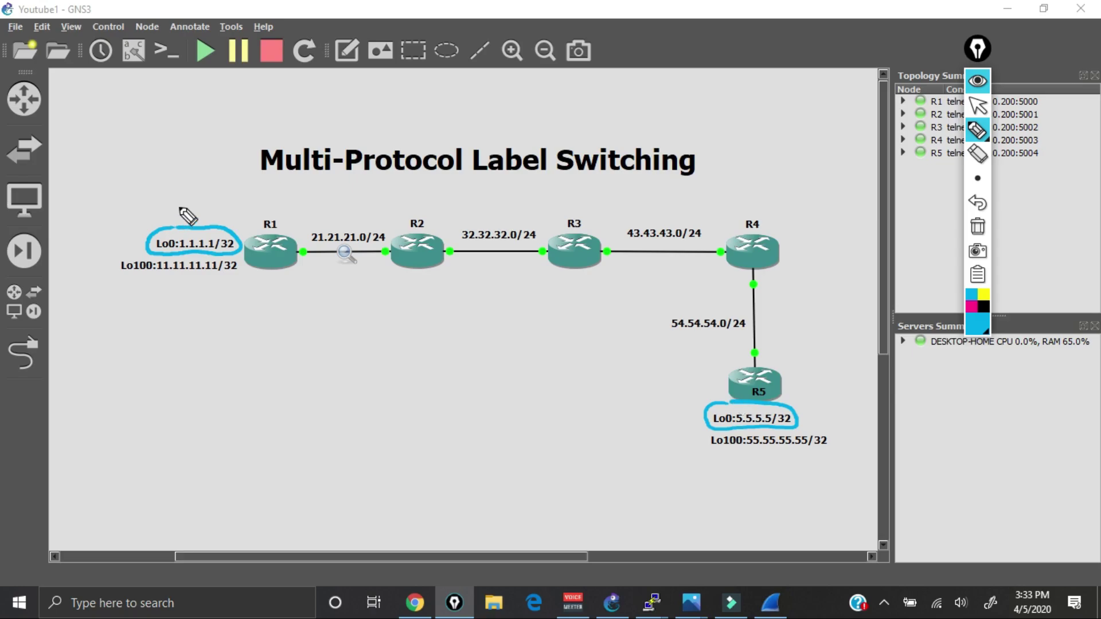
pyautogui.moveTo(378, 186); pyautogui.dragTo(380, 189)
pyautogui.moveTo(396, 184)
pyautogui.mouseDown()
pyautogui.moveTo(426, 196)
pyautogui.moveTo(443, 173)
pyautogui.mouseUp()
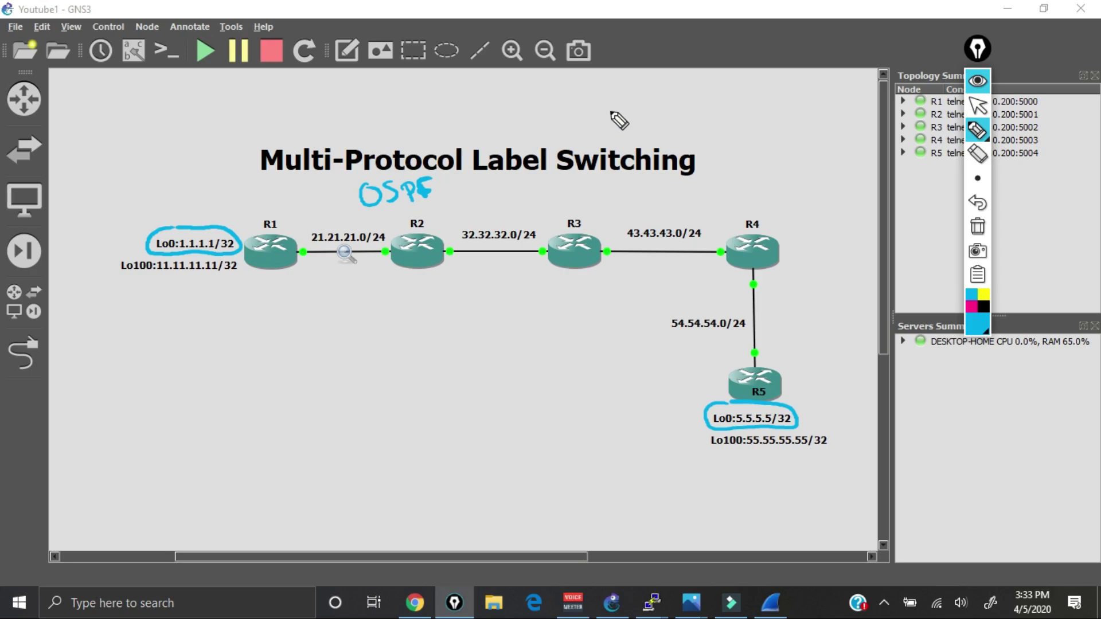
pyautogui.click(978, 226)
pyautogui.moveTo(985, 135)
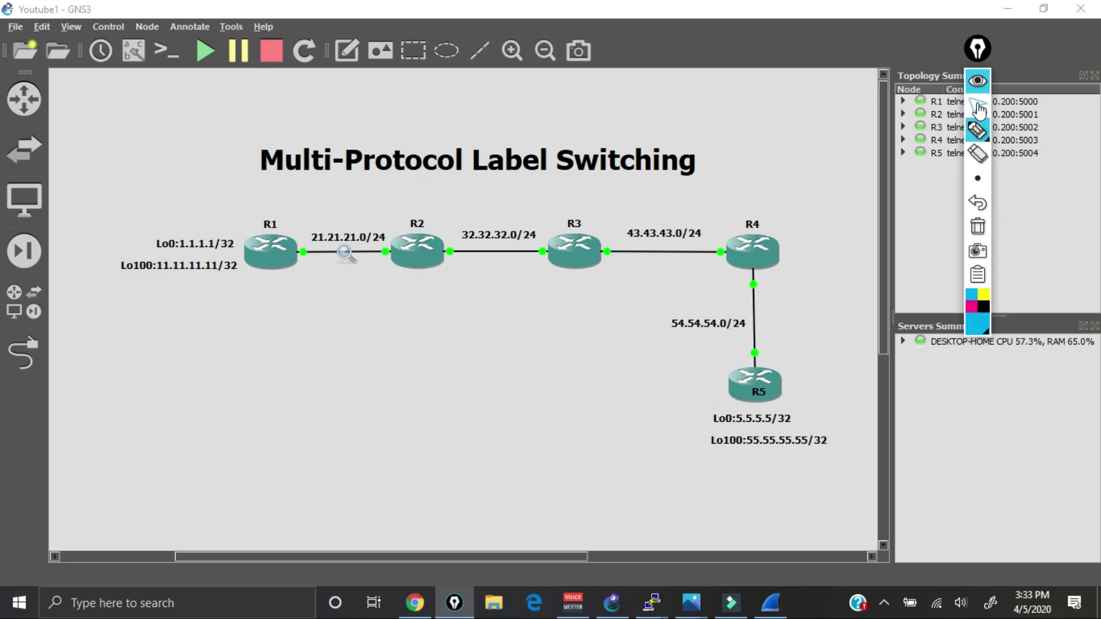
pyautogui.click(978, 105)
# Check R1's routing table for its own Lo0 address with "show ip route 1.1.1.1", and put its console away
pyautogui.moveTo(659, 603)
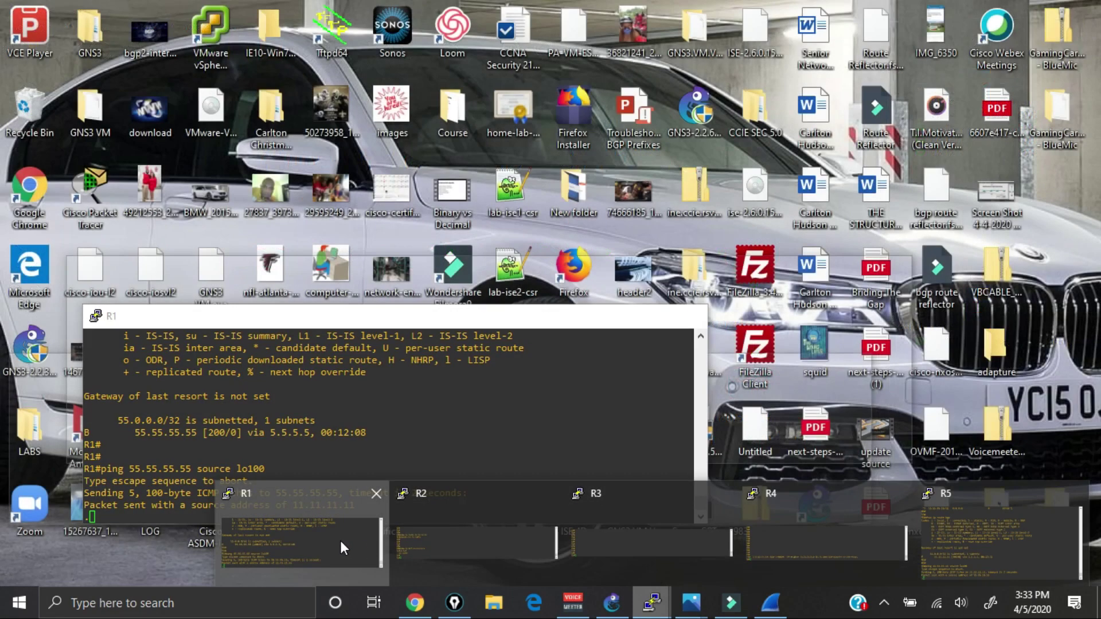
pyautogui.click(340, 541)
pyautogui.press('Return')
pyautogui.press('Return')
pyautogui.press('Return')
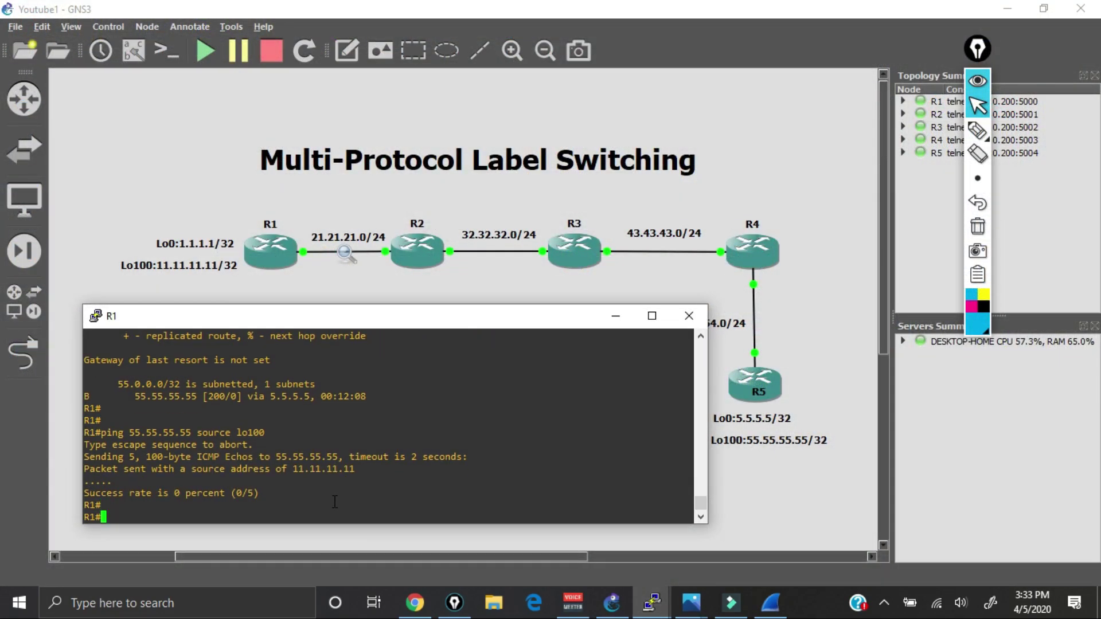
pyautogui.write('show ip route')
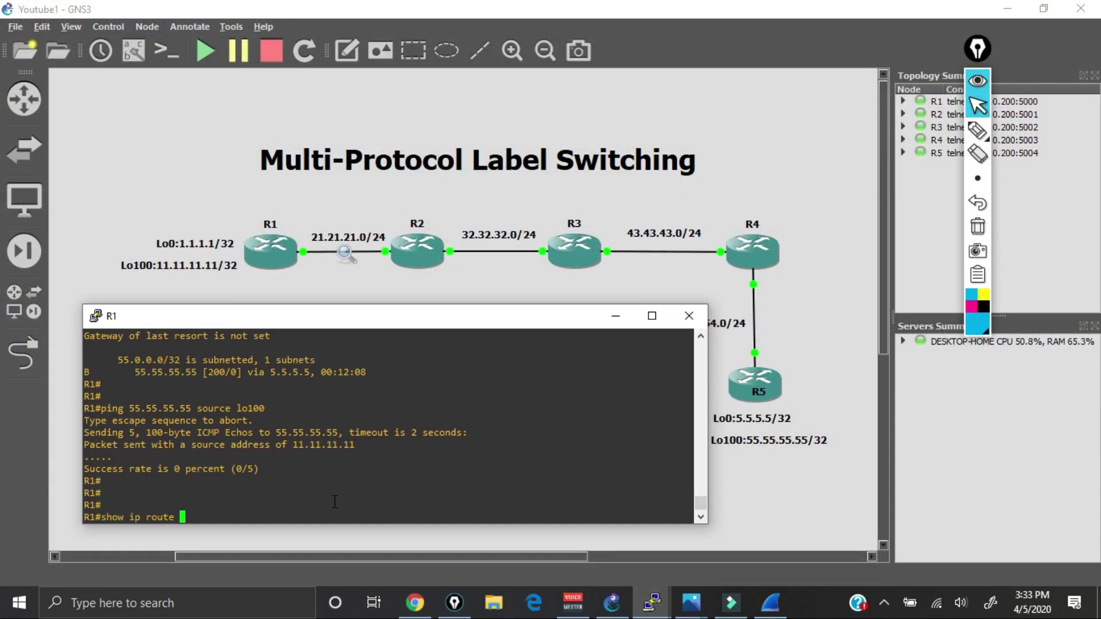
pyautogui.write(' 1.1.1.1')
pyautogui.press('Return')
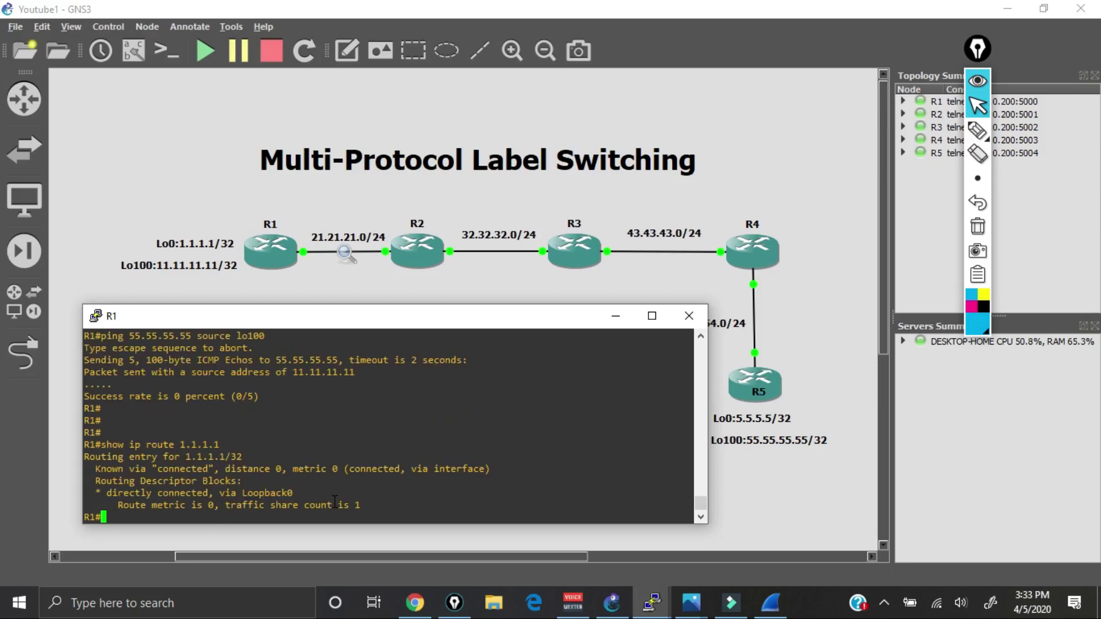
pyautogui.press('Return')
pyautogui.press('Return')
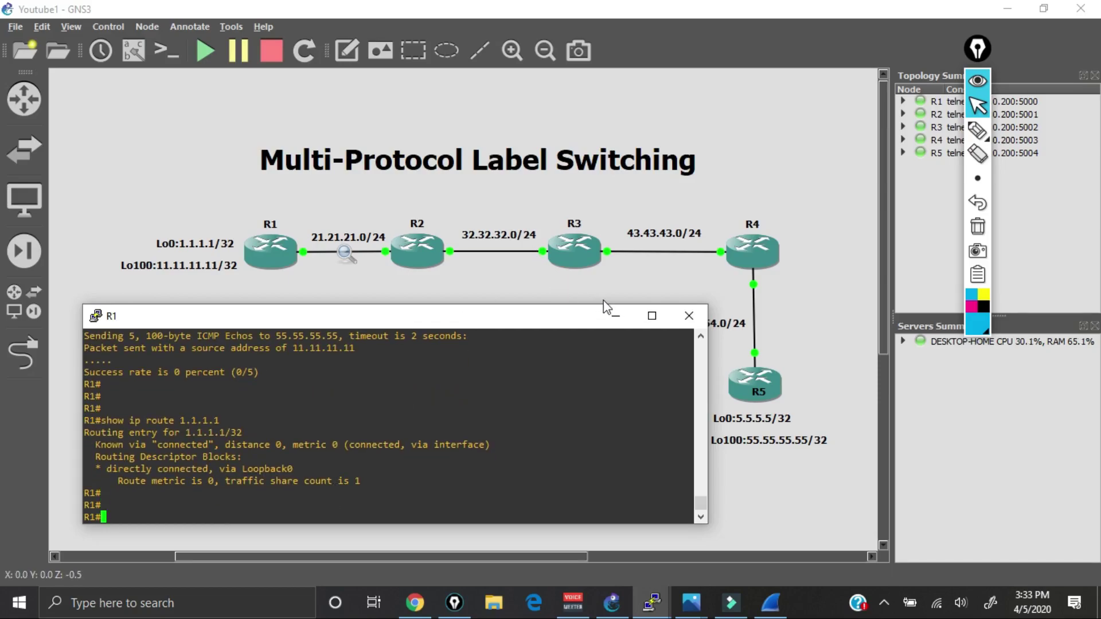
pyautogui.click(615, 316)
# Check R2's routing table for R1's Lo0 address with "show ip route 1.1.1.1"
pyautogui.moveTo(644, 594)
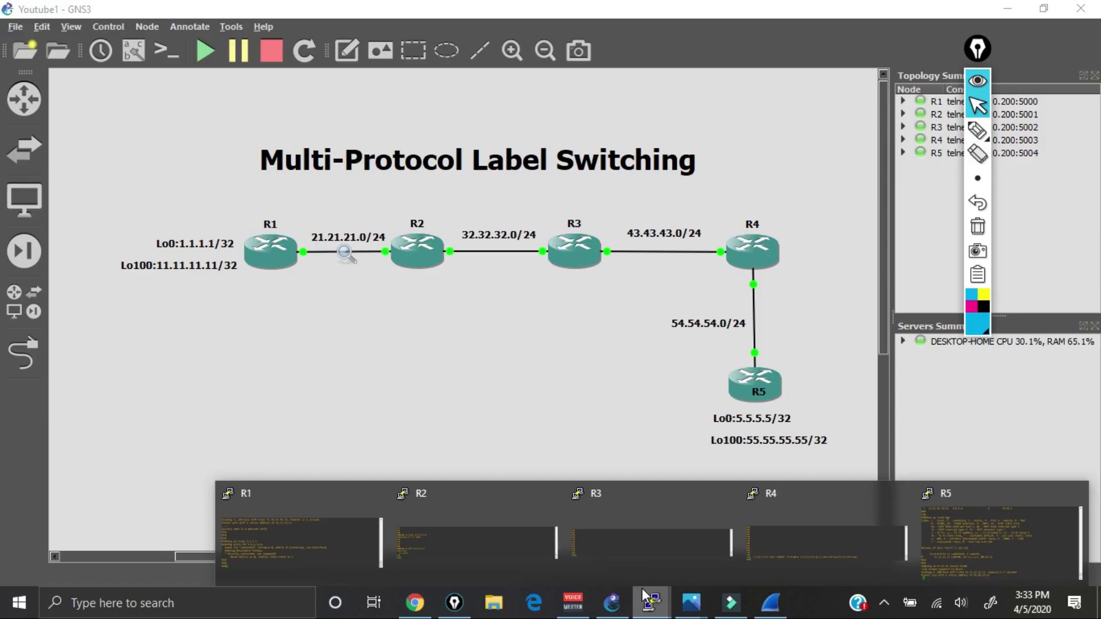
pyautogui.click(476, 524)
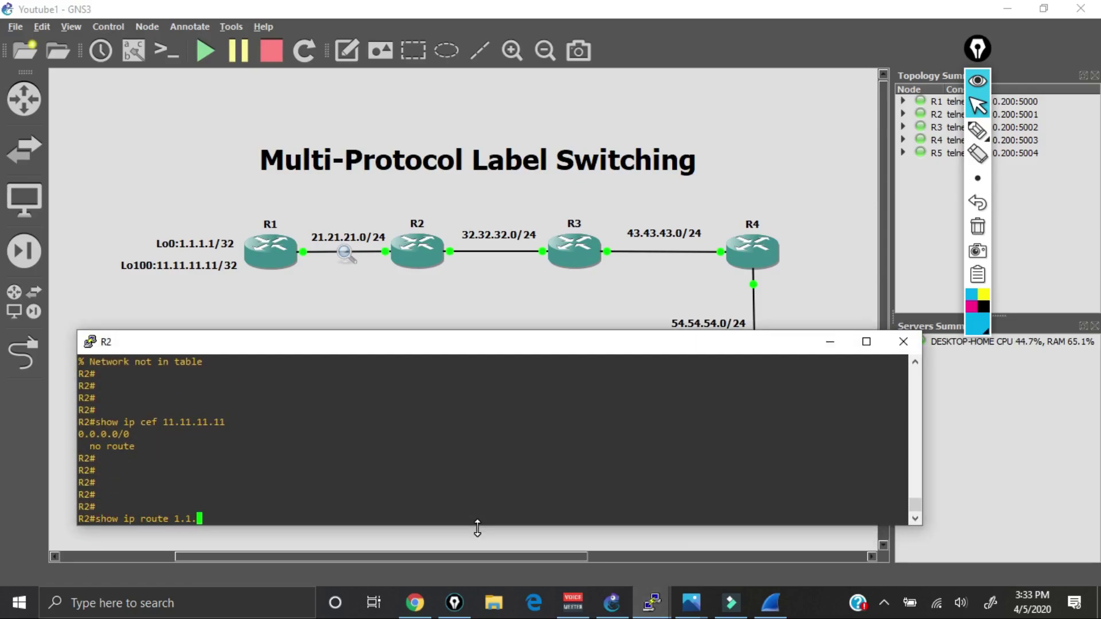
pyautogui.press('Return')
pyautogui.press('Return')
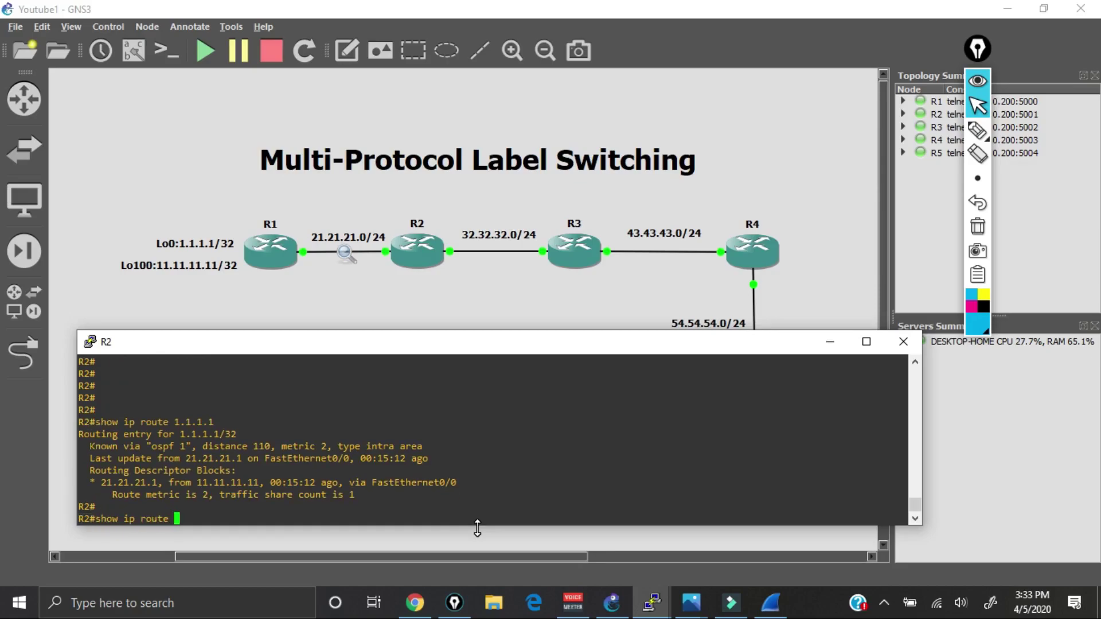
# Check R2's routing table for R5's Lo0 address with "show ip route 5.5.5.5", and put its console away
pyautogui.press('Return')
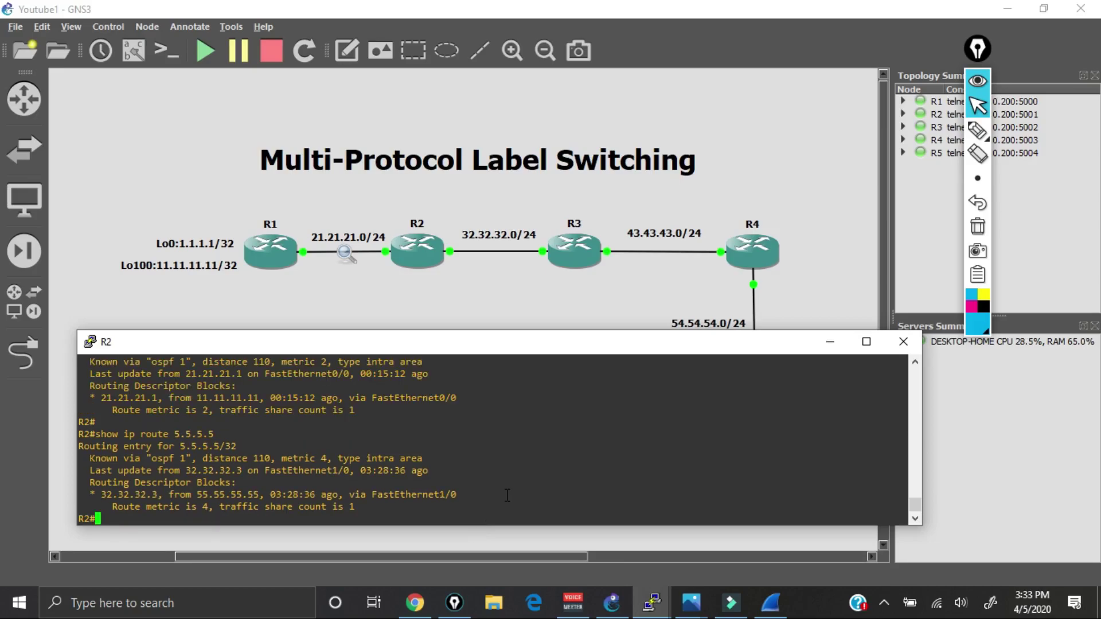
pyautogui.press('Return')
pyautogui.press('Return')
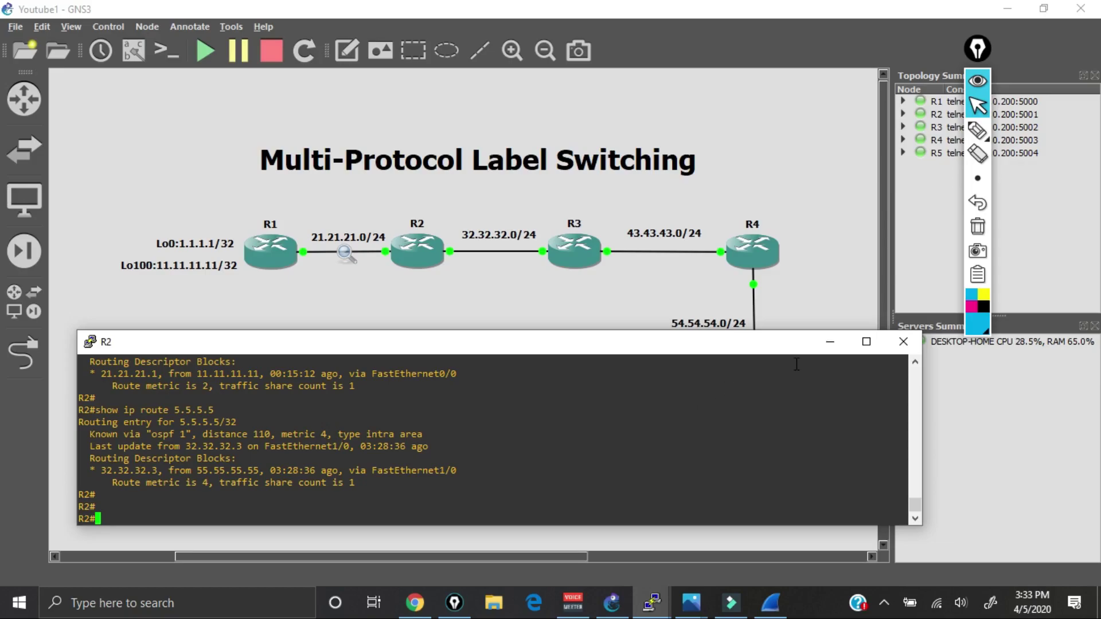
pyautogui.click(829, 342)
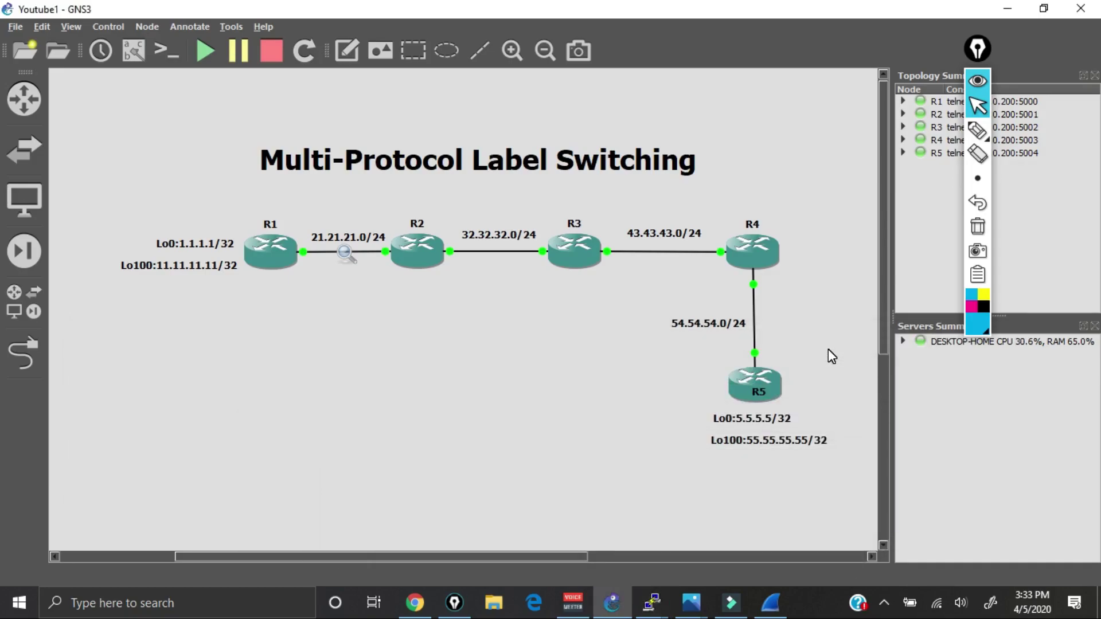
# Write LDP above the topology title with the pen, and clear the writing
pyautogui.click(977, 130)
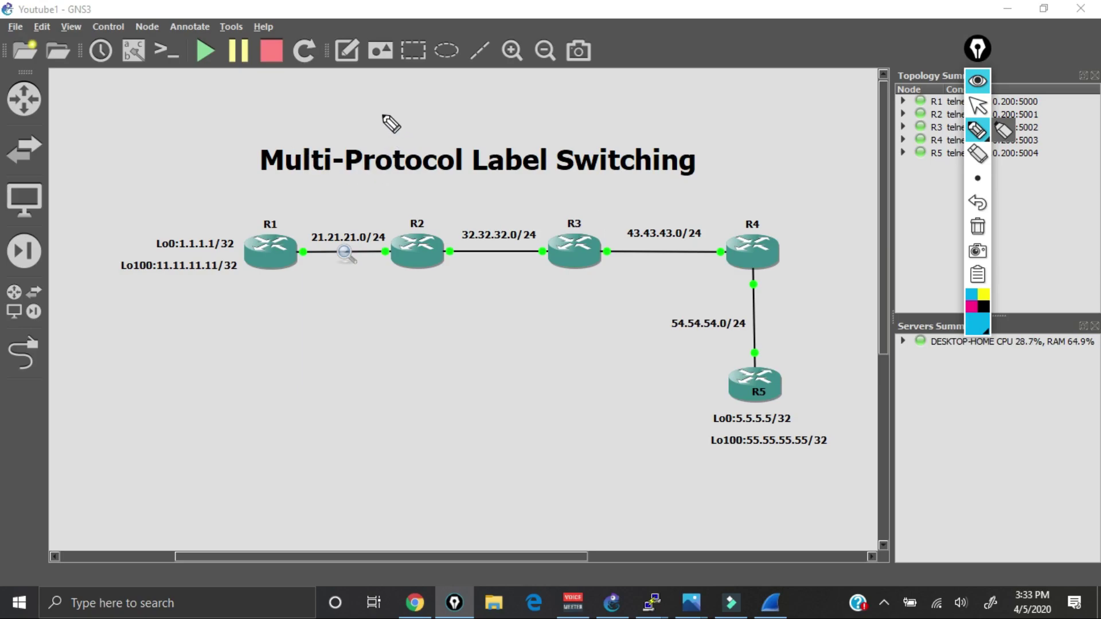
pyautogui.moveTo(370, 96)
pyautogui.mouseDown()
pyautogui.moveTo(386, 122)
pyautogui.moveTo(402, 121)
pyautogui.moveTo(417, 93)
pyautogui.moveTo(427, 112)
pyautogui.mouseUp()
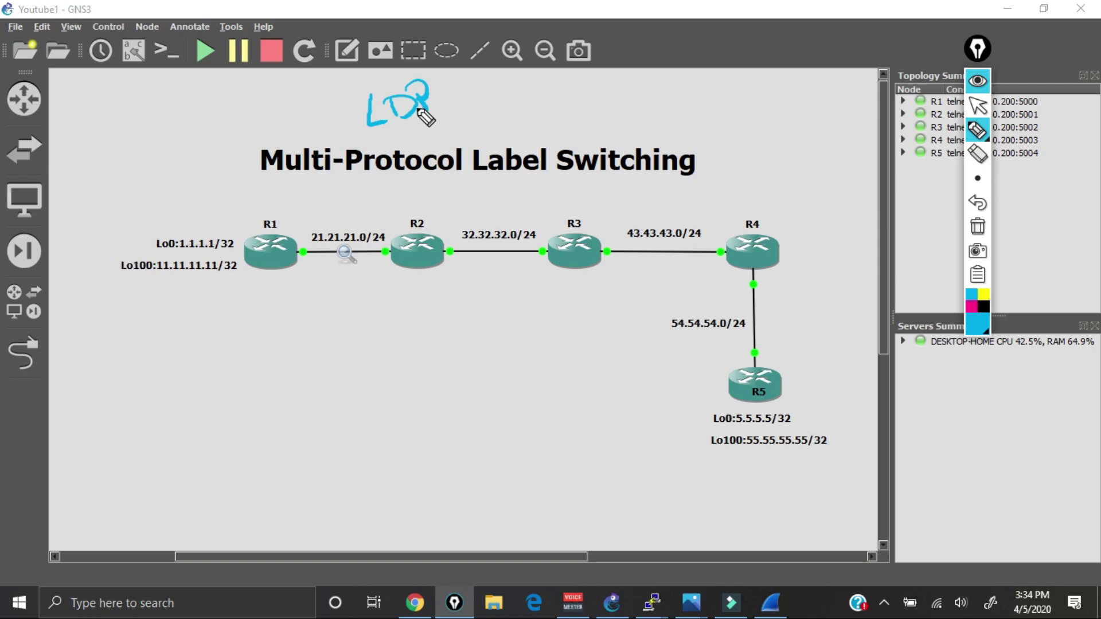
pyautogui.click(977, 226)
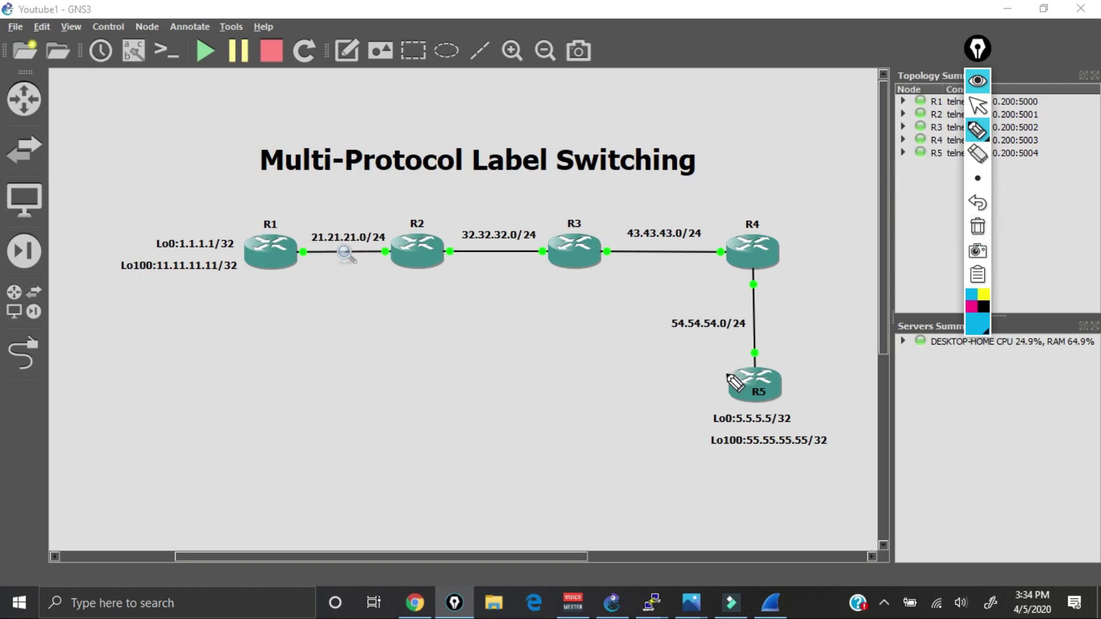
# Circle R5's Lo0 address and illustrate label 201 with the pen, writing it below R2 and above an arrow from R1 to R2
pyautogui.moveTo(724, 402)
pyautogui.mouseDown()
pyautogui.moveTo(702, 412)
pyautogui.moveTo(703, 430)
pyautogui.moveTo(800, 425)
pyautogui.moveTo(797, 407)
pyautogui.moveTo(721, 404)
pyautogui.mouseUp()
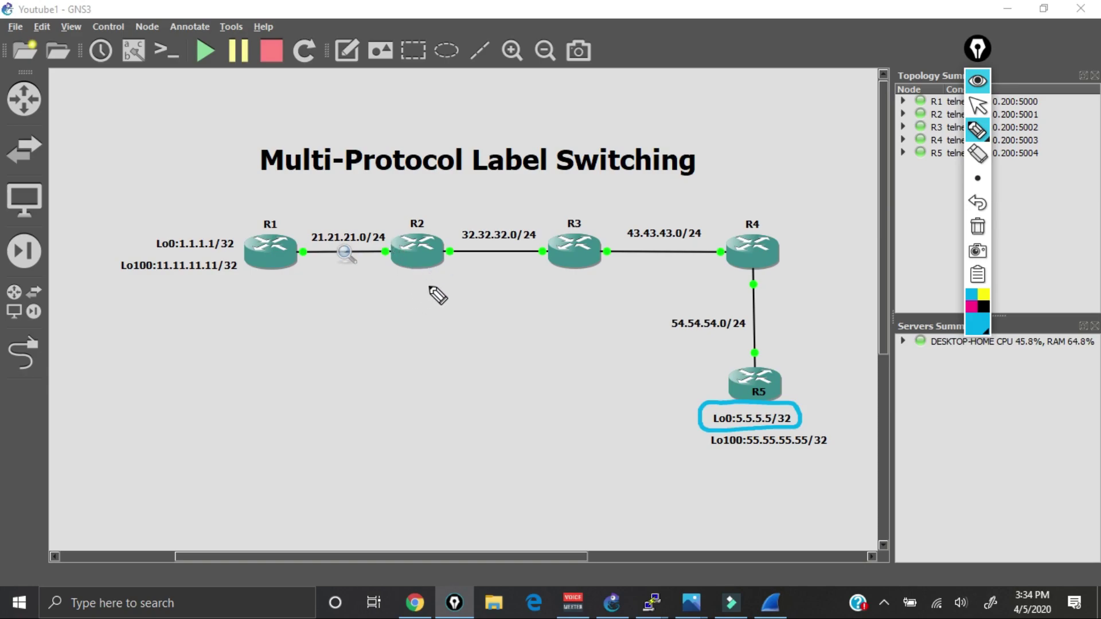
pyautogui.moveTo(402, 282)
pyautogui.mouseDown()
pyautogui.moveTo(404, 301)
pyautogui.moveTo(415, 302)
pyautogui.moveTo(417, 280)
pyautogui.moveTo(429, 293)
pyautogui.mouseUp()
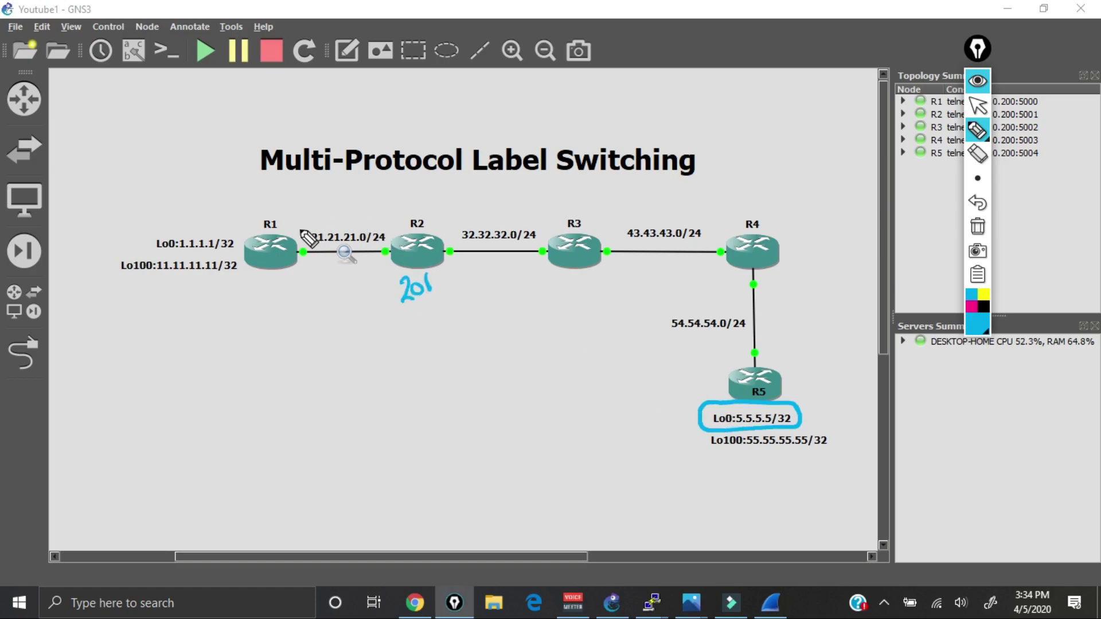
pyautogui.moveTo(299, 231)
pyautogui.mouseDown()
pyautogui.moveTo(313, 213)
pyautogui.moveTo(360, 206)
pyautogui.moveTo(374, 224)
pyautogui.moveTo(385, 217)
pyautogui.mouseUp()
pyautogui.moveTo(316, 195)
pyautogui.mouseDown()
pyautogui.moveTo(326, 205)
pyautogui.moveTo(332, 193)
pyautogui.mouseUp()
pyautogui.moveTo(340, 185); pyautogui.dragTo(342, 198)
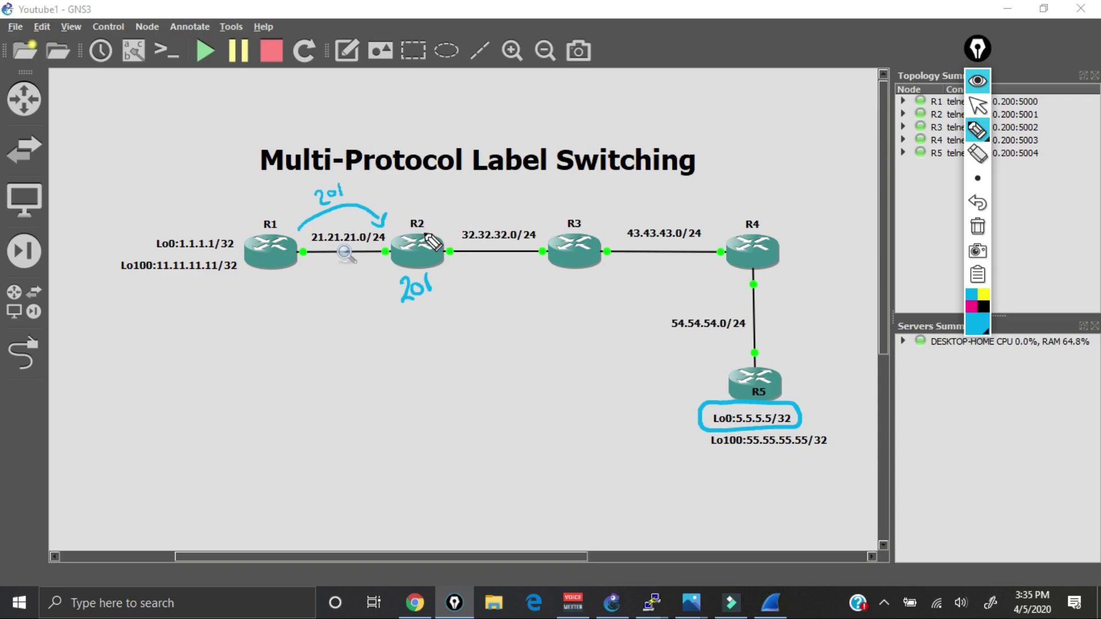
# Underline R5's Lo100 address and circle the 201 above the arrow, and clear all pen marks from the topology
pyautogui.moveTo(711, 454); pyautogui.dragTo(829, 447)
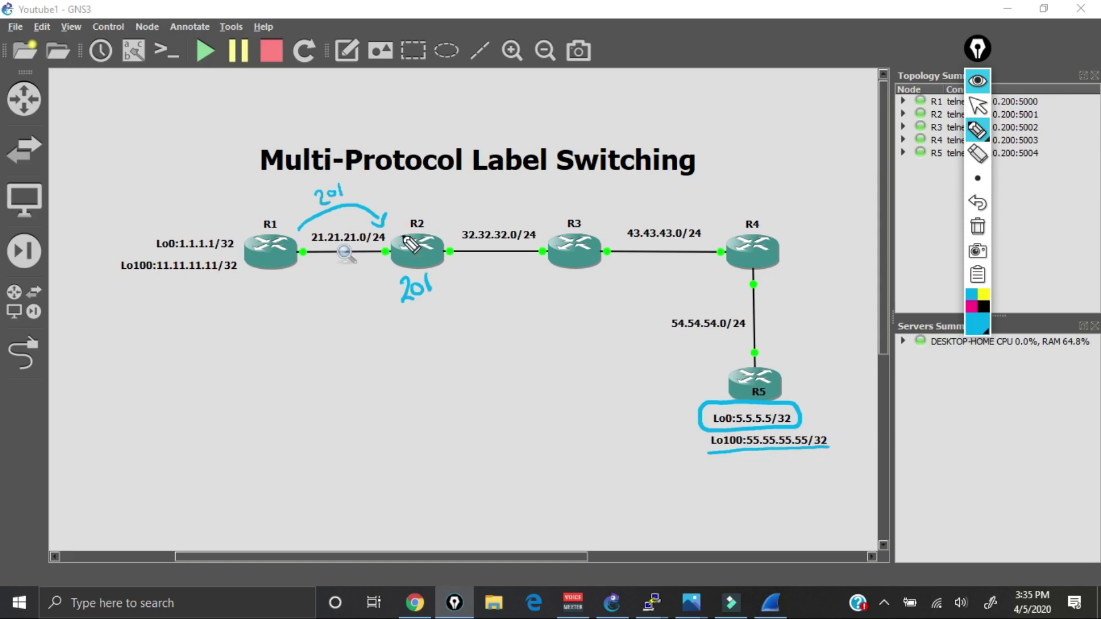
pyautogui.moveTo(344, 174)
pyautogui.mouseDown()
pyautogui.moveTo(313, 192)
pyautogui.moveTo(314, 206)
pyautogui.moveTo(335, 208)
pyautogui.moveTo(353, 191)
pyautogui.moveTo(333, 166)
pyautogui.mouseUp()
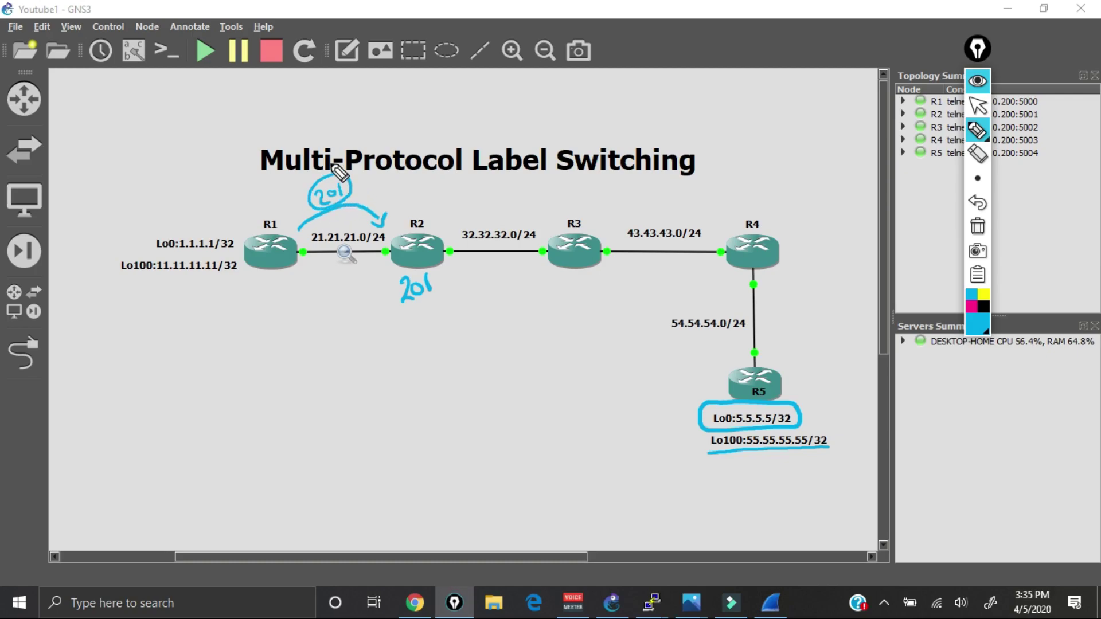
pyautogui.click(978, 227)
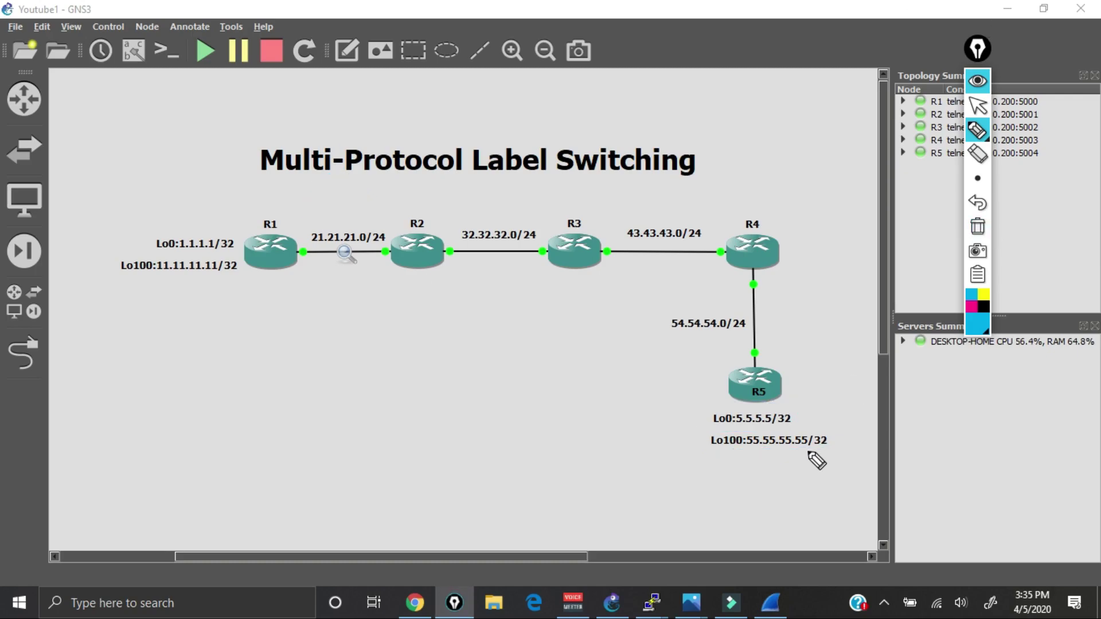
pyautogui.click(978, 106)
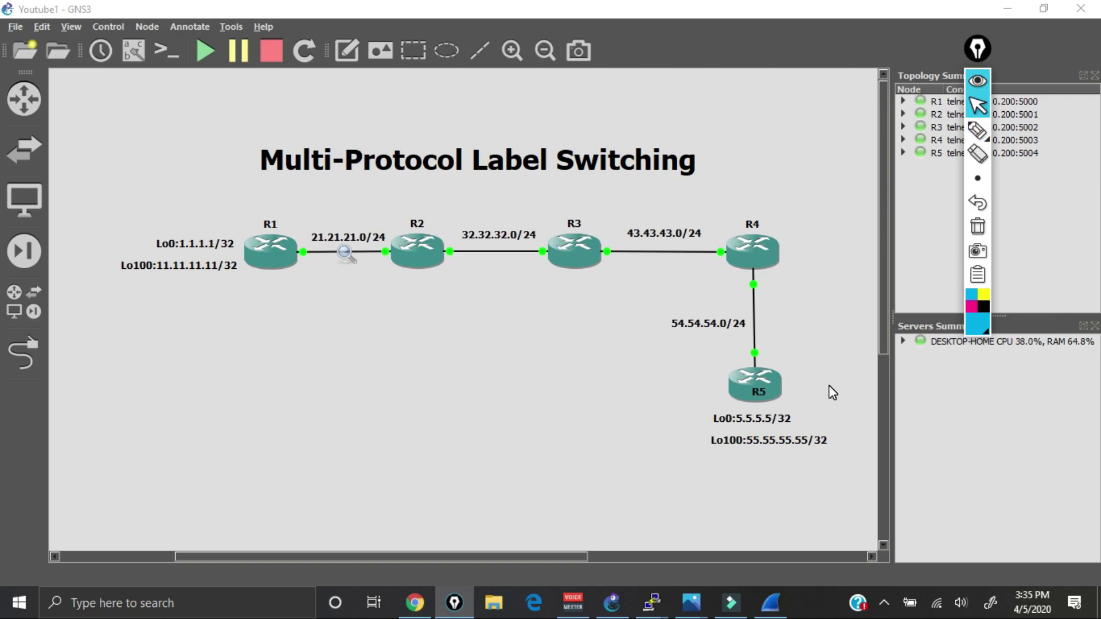
# Open the after.PNG capture in Photos, circle the destination address 55.55.55.55 with the pen, and draw an arrow beside the MPLS header line
pyautogui.moveTo(691, 602)
pyautogui.click(778, 536)
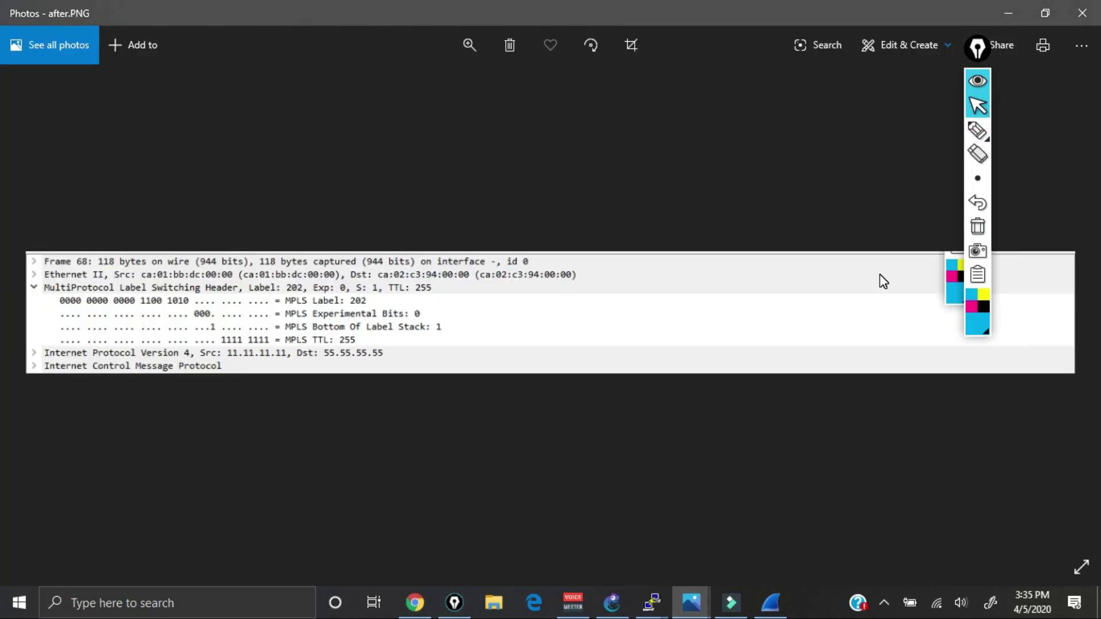
pyautogui.click(980, 129)
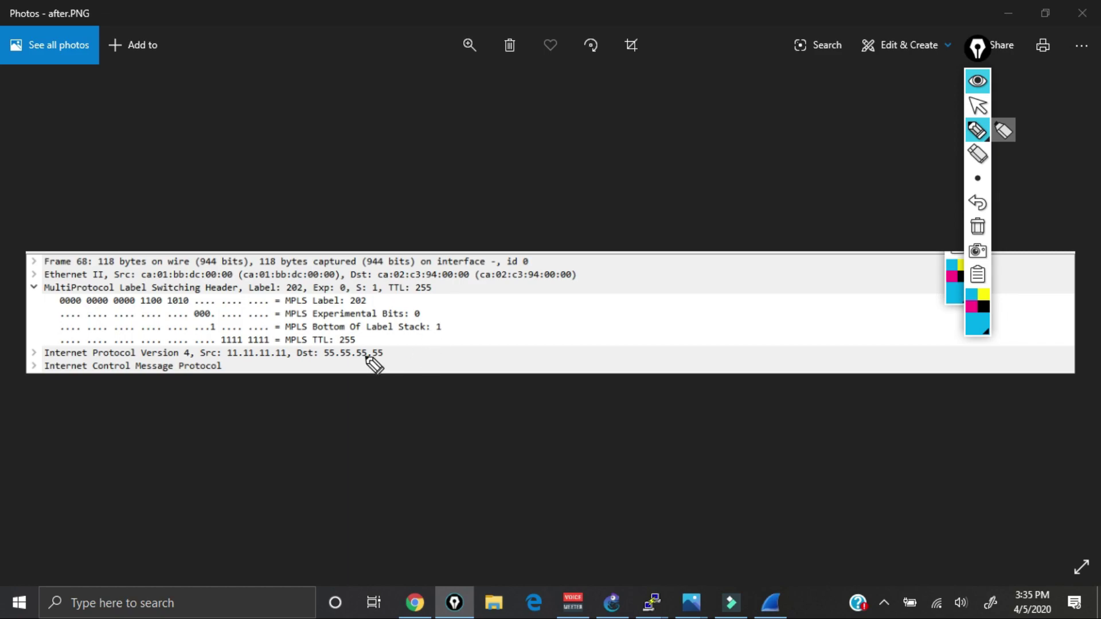
pyautogui.moveTo(326, 343)
pyautogui.mouseDown()
pyautogui.moveTo(337, 344)
pyautogui.moveTo(319, 358)
pyautogui.moveTo(382, 361)
pyautogui.moveTo(377, 347)
pyautogui.moveTo(352, 351)
pyautogui.mouseUp()
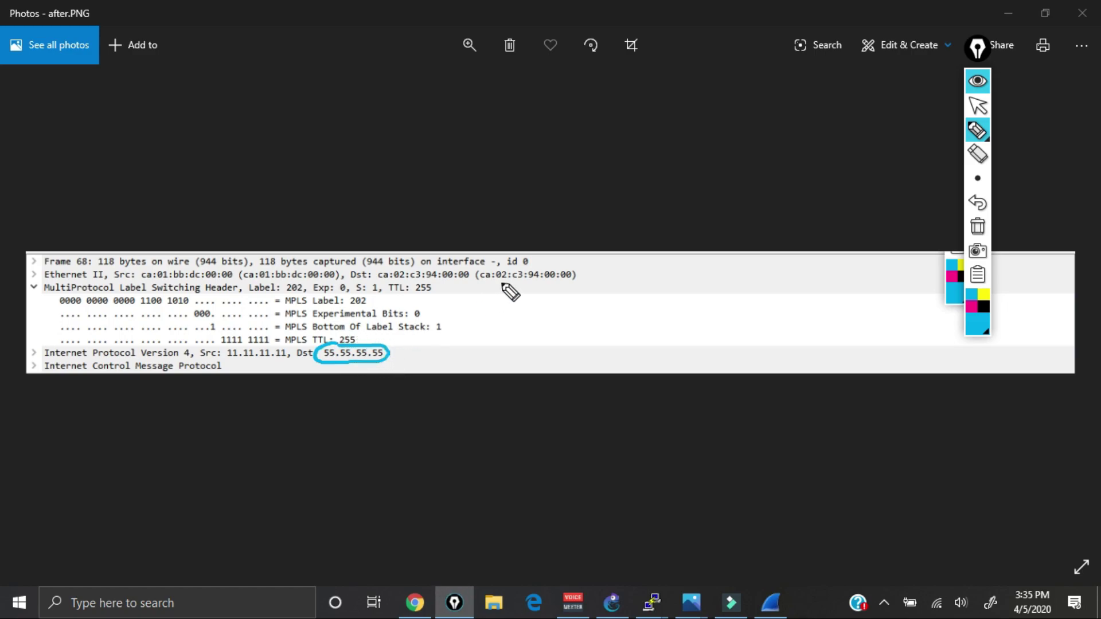
pyautogui.moveTo(471, 288); pyautogui.dragTo(453, 293)
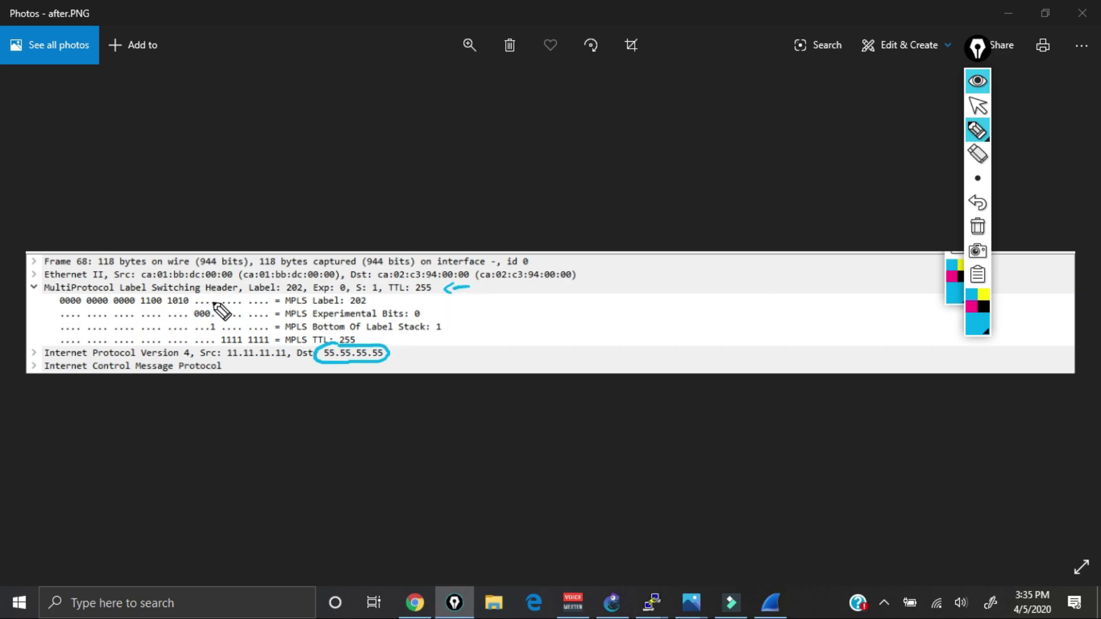
# Write Layer 2 beside the Ethernet line, Layer 3 beside the IP line, and Layer 2.5 between them with the pen
pyautogui.moveTo(596, 270)
pyautogui.mouseDown()
pyautogui.moveTo(576, 278)
pyautogui.moveTo(683, 270)
pyautogui.mouseUp()
pyautogui.moveTo(439, 352)
pyautogui.mouseDown()
pyautogui.moveTo(424, 358)
pyautogui.moveTo(529, 345)
pyautogui.moveTo(528, 356)
pyautogui.mouseUp()
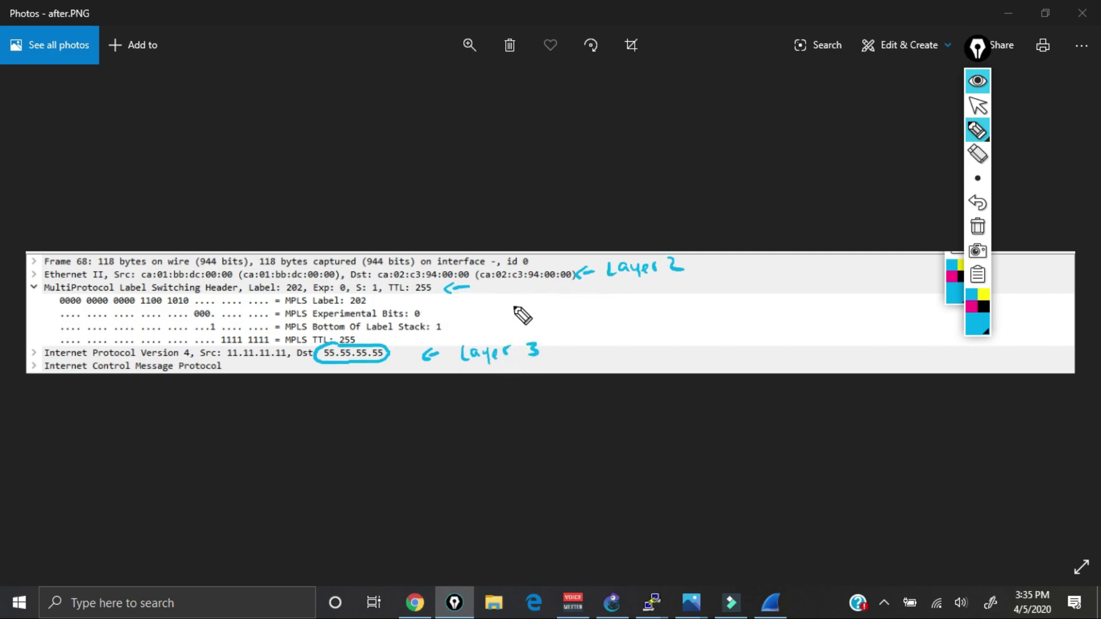
pyautogui.moveTo(506, 306)
pyautogui.mouseDown()
pyautogui.moveTo(512, 319)
pyautogui.moveTo(595, 308)
pyautogui.mouseUp()
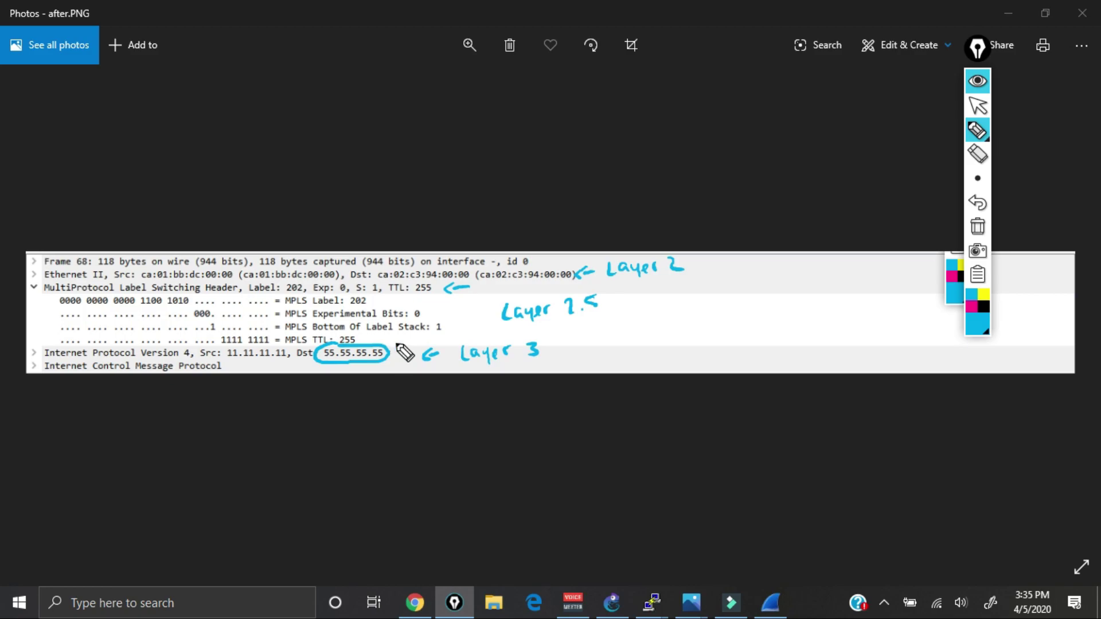
# Mark the destination address with an arrow, circle Label: 202 in the MPLS header, and clear all pen marks from the capture image
pyautogui.moveTo(406, 338); pyautogui.dragTo(400, 352)
pyautogui.moveTo(283, 281)
pyautogui.mouseDown()
pyautogui.moveTo(247, 294)
pyautogui.moveTo(299, 298)
pyautogui.moveTo(312, 294)
pyautogui.moveTo(289, 286)
pyautogui.mouseUp()
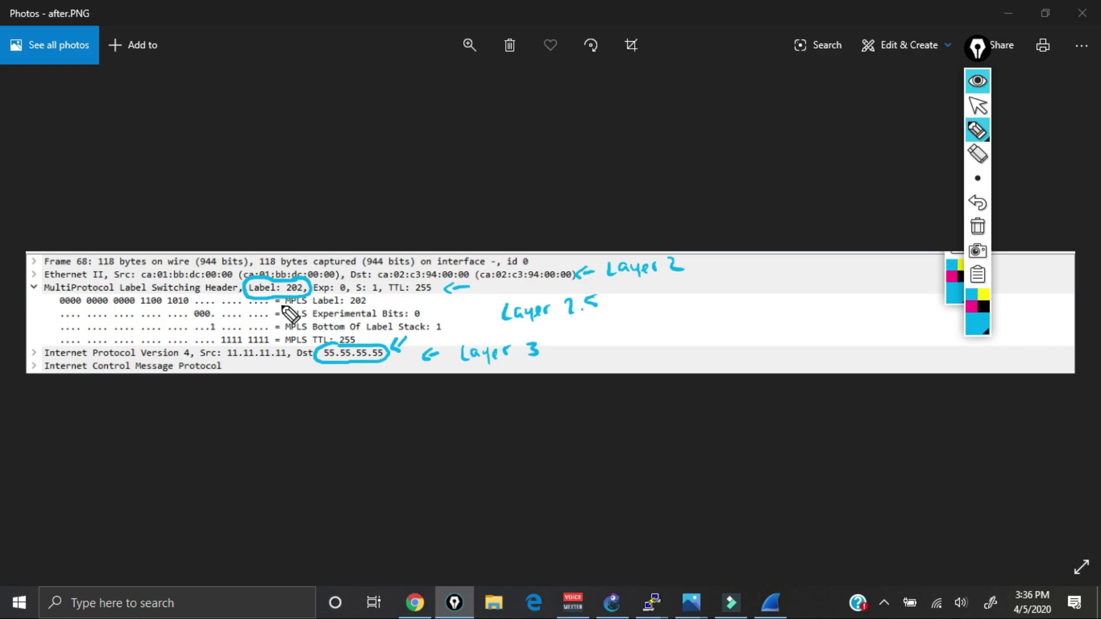
pyautogui.moveTo(251, 316); pyautogui.dragTo(261, 304)
pyautogui.click(978, 226)
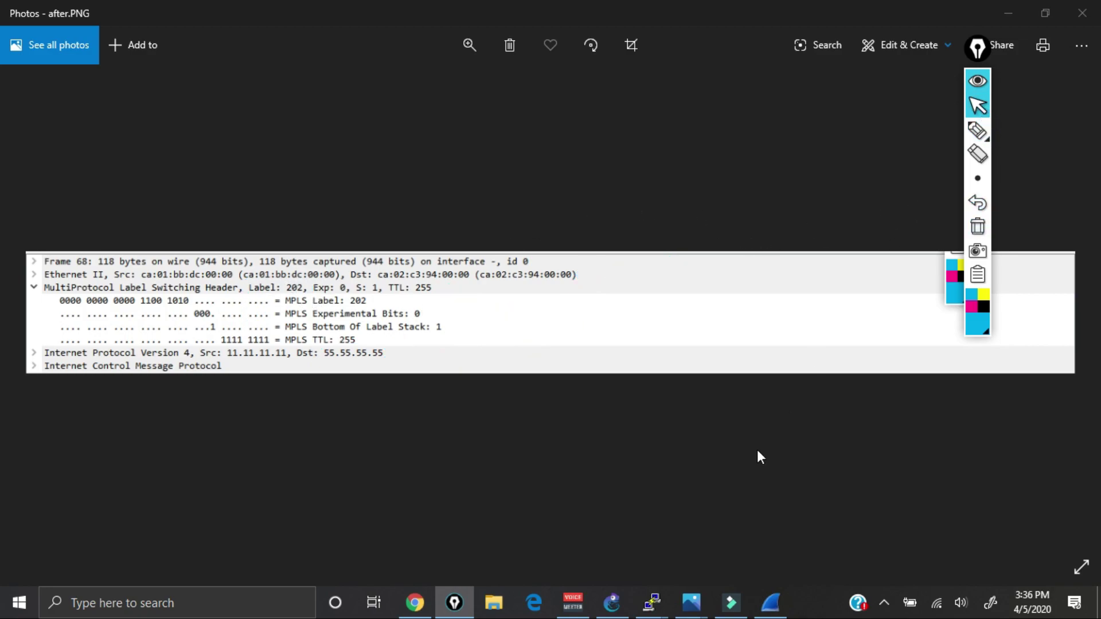
# Switch to Wireshark, bring up R1's console over it, and enter the configuration of OSPF process 1
pyautogui.click(770, 603)
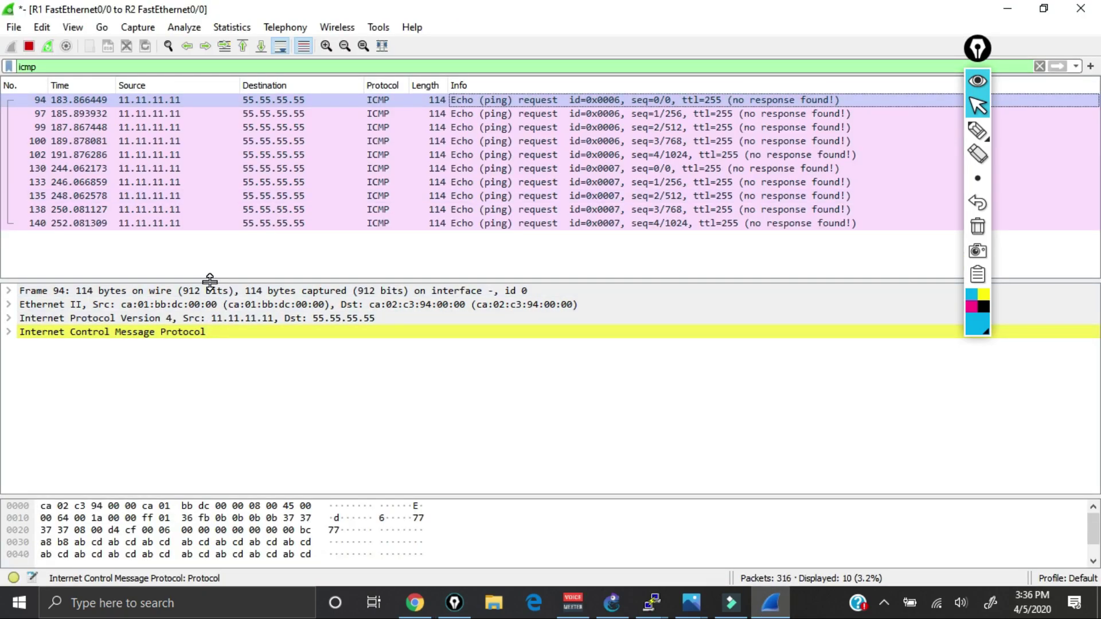
pyautogui.click(656, 611)
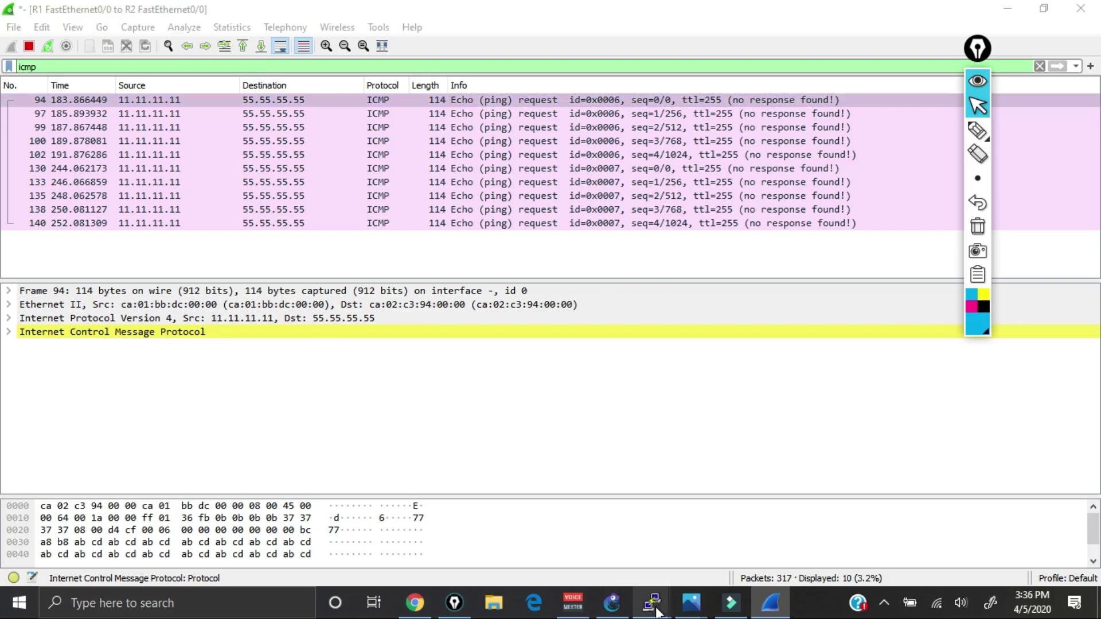
pyautogui.click(240, 518)
pyautogui.write('config t')
pyautogui.press('Return')
pyautogui.press('Return')
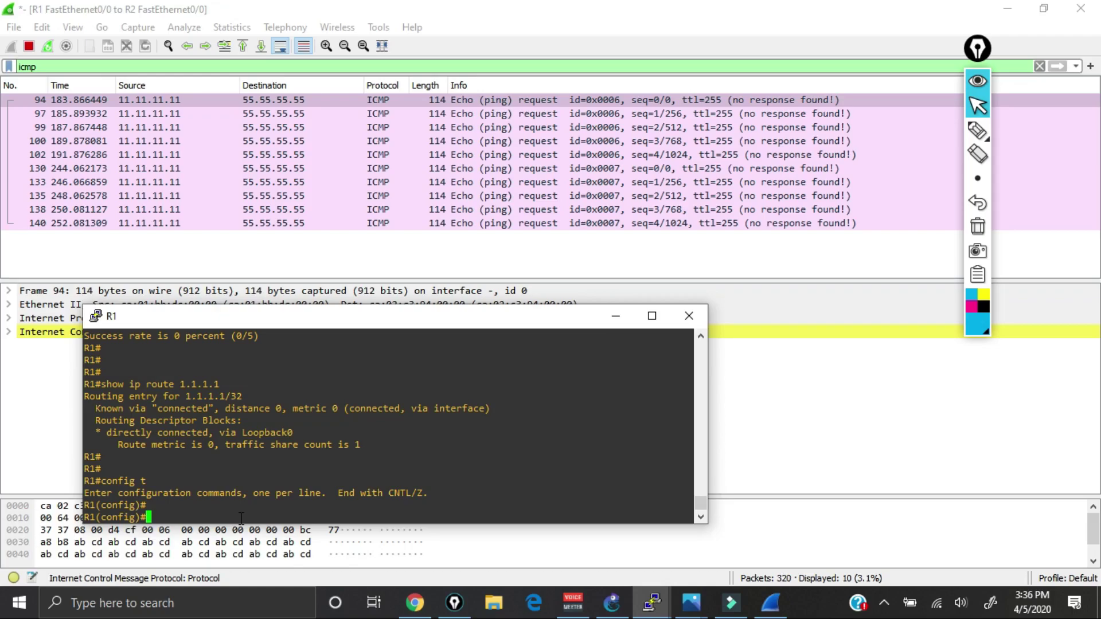
pyautogui.write('router ospf 1')
pyautogui.press('Return')
# Enable "mpls ldp autoconfig" under R1's OSPF process, exit configuration mode, and put the console away
pyautogui.write('mpls ldp auto')
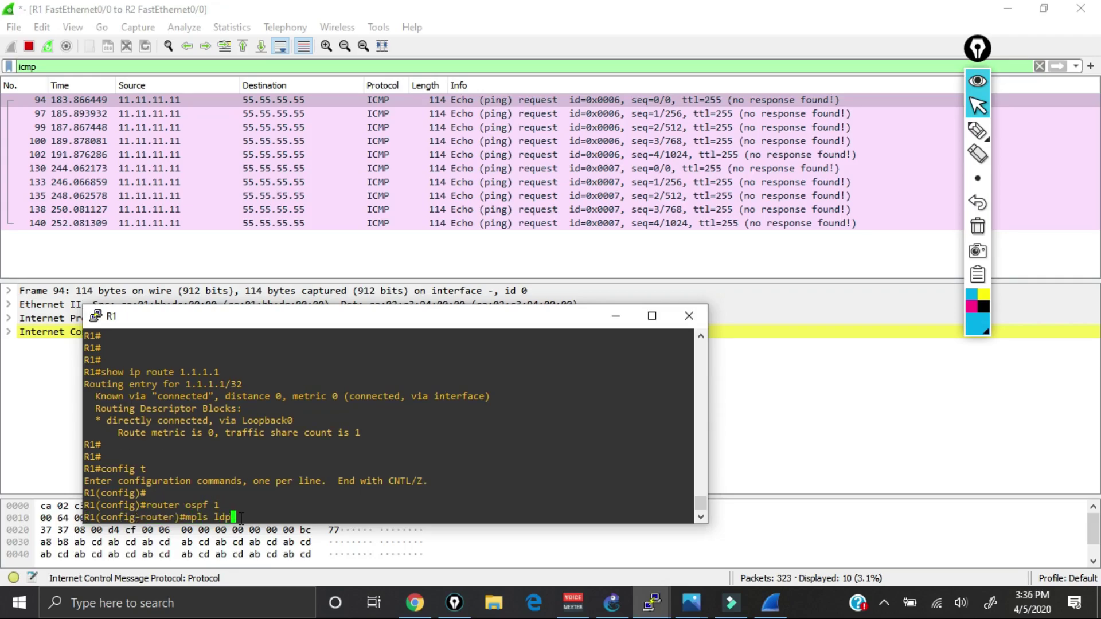
pyautogui.press('Tab')
pyautogui.press('Return')
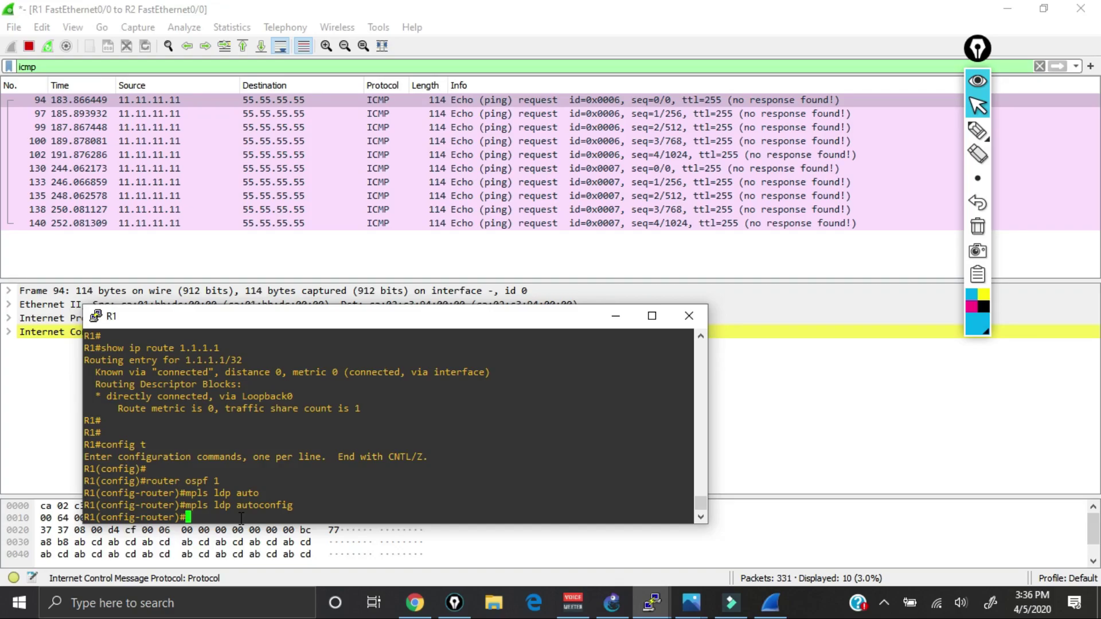
pyautogui.write('end')
pyautogui.press('Return')
pyautogui.press('Return')
pyautogui.press('Return')
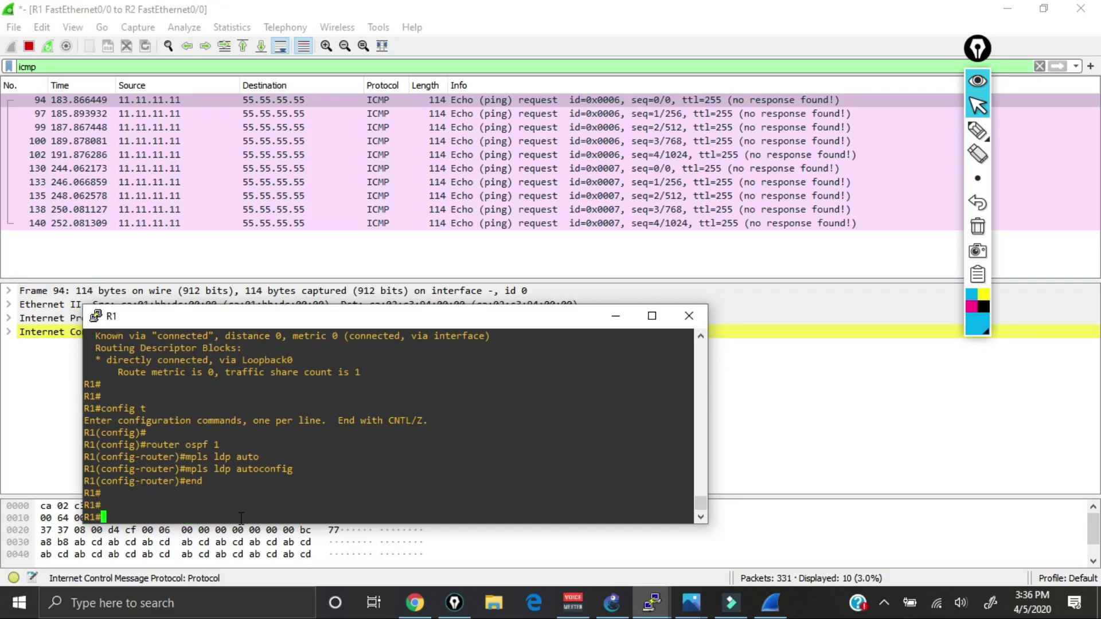
pyautogui.click(612, 315)
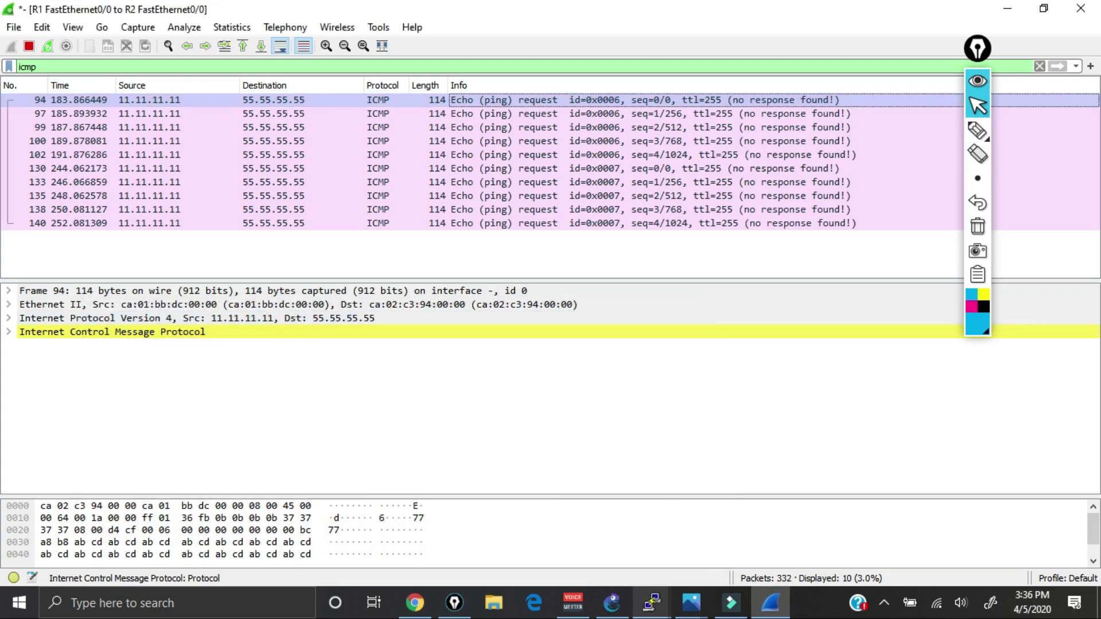
# Bring up R2's console and enter the configuration of OSPF process 1
pyautogui.moveTo(652, 602)
pyautogui.click(453, 545)
pyautogui.write('config t')
pyautogui.press('Return')
pyautogui.press('Return')
pyautogui.write('router ospf 1')
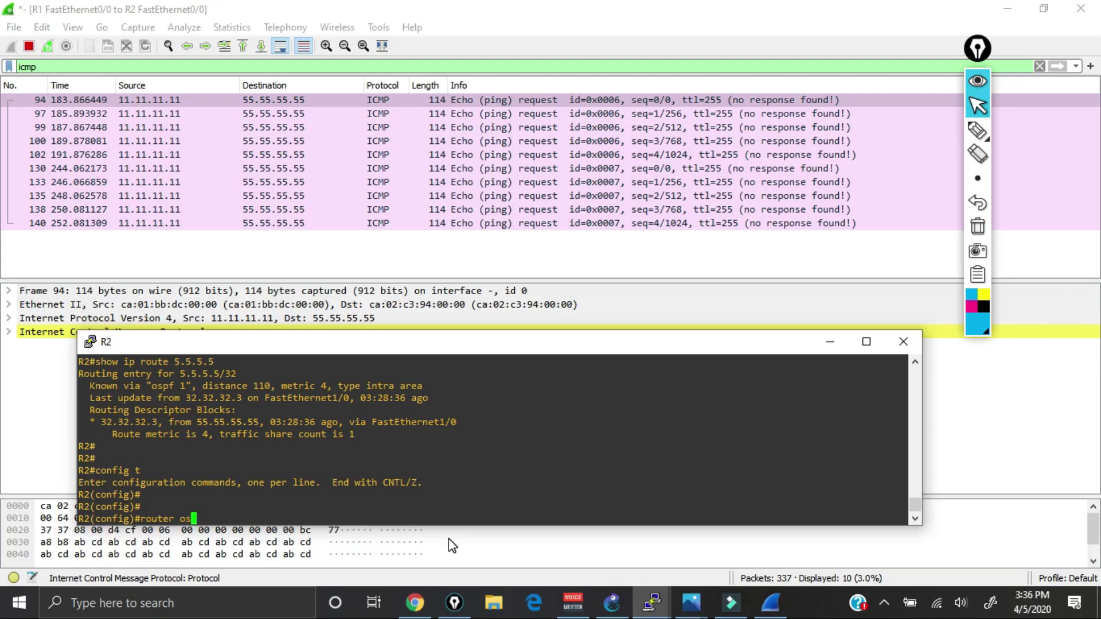
pyautogui.press('Return')
# Enable "mpls ldp autoconfig" under R2's OSPF process, exit configuration mode, and put the console away
pyautogui.write('mpls ldp aut')
pyautogui.press('Tab')
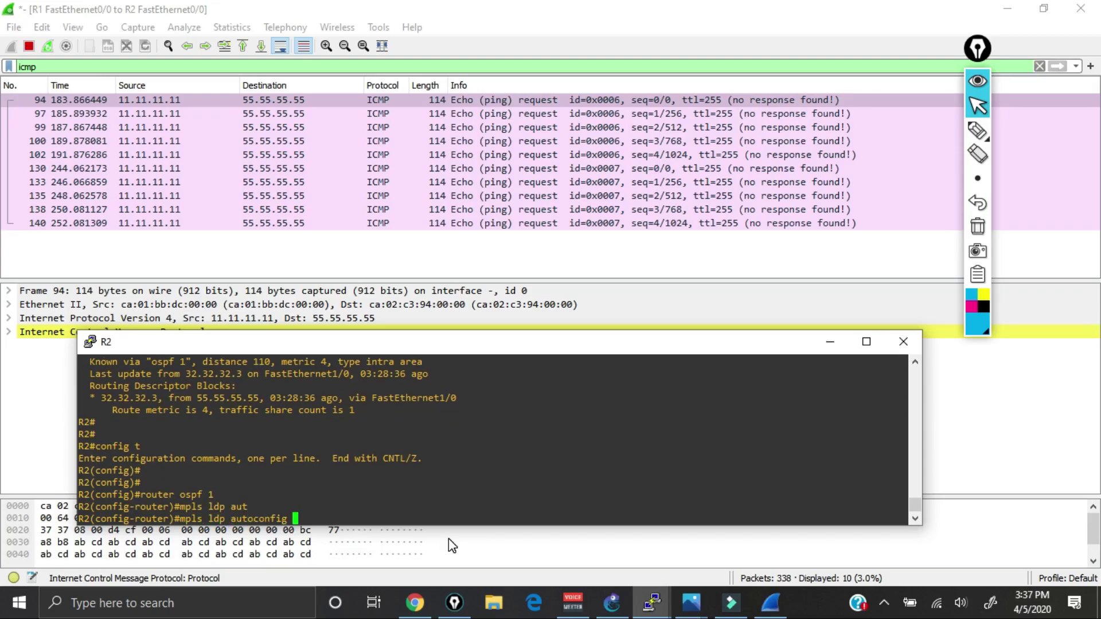
pyautogui.press('Return')
pyautogui.press('Return')
pyautogui.press('Return')
pyautogui.write('end')
pyautogui.press('Return')
pyautogui.press('Return')
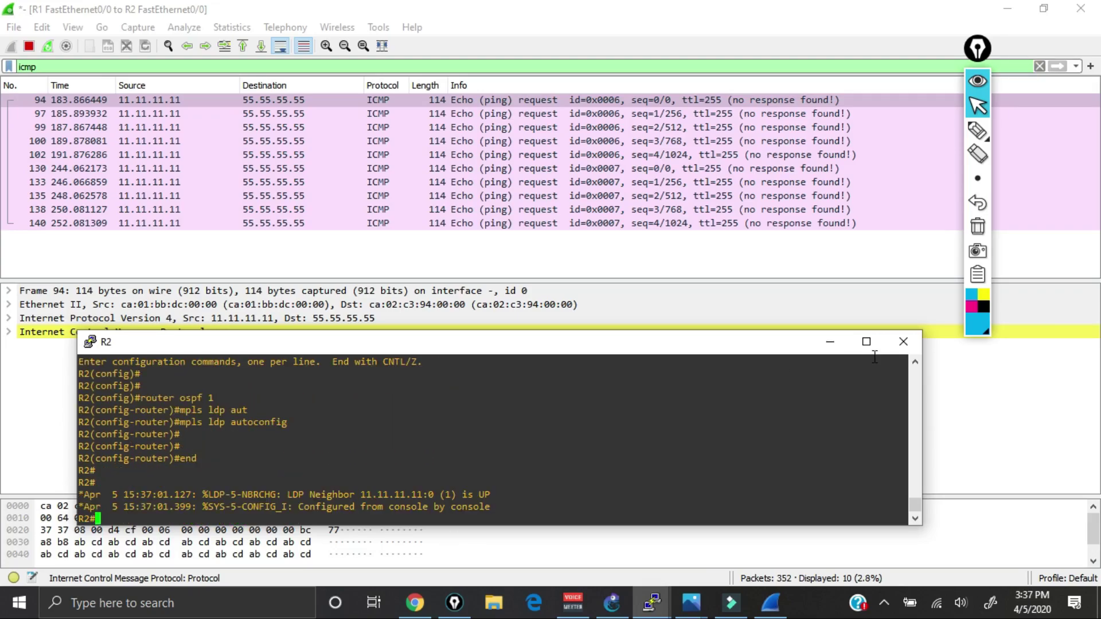
pyautogui.click(829, 342)
# Bring up R3's console and enter the configuration of OSPF process 1
pyautogui.moveTo(652, 602)
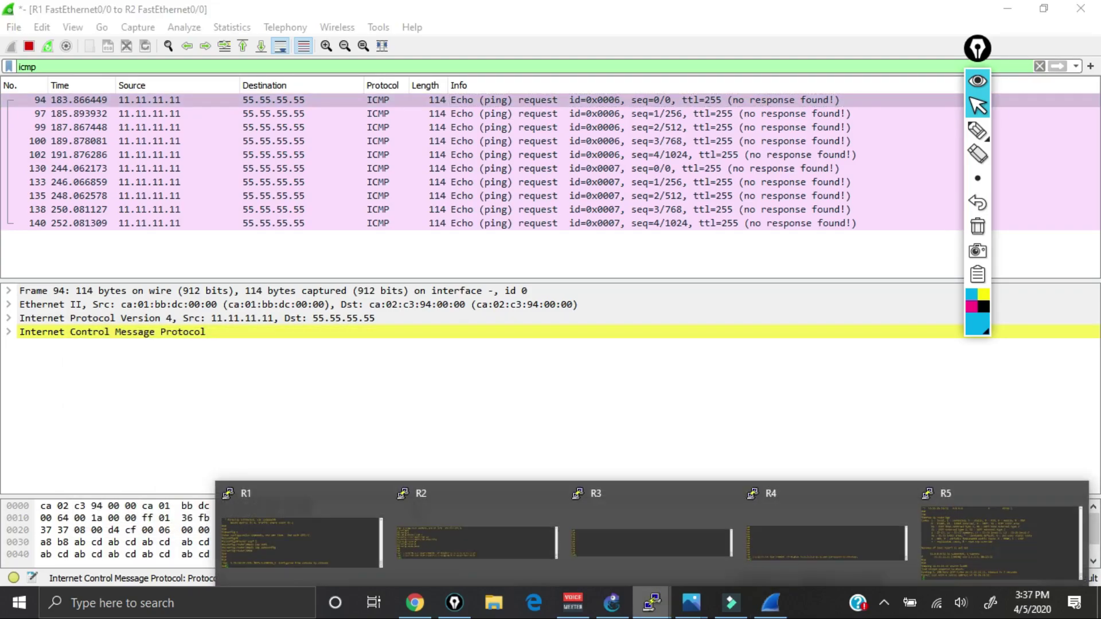
pyautogui.click(621, 528)
pyautogui.write('config t')
pyautogui.press('Return')
pyautogui.press('Return')
pyautogui.write('rout')
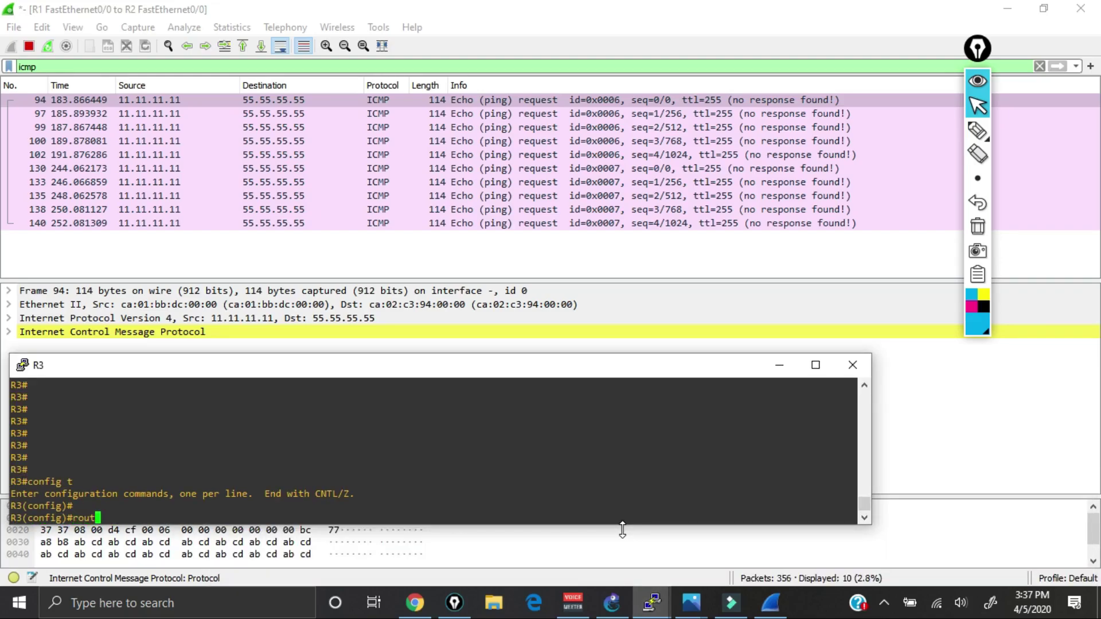
pyautogui.write('er ospf 1')
pyautogui.press('Return')
# Enable "mpls ldp autoconfig" under R3's OSPF process, exit configuration mode, and put the console away
pyautogui.write('mpls ldp au')
pyautogui.press('Tab')
pyautogui.press('Return')
pyautogui.write('er)#e')
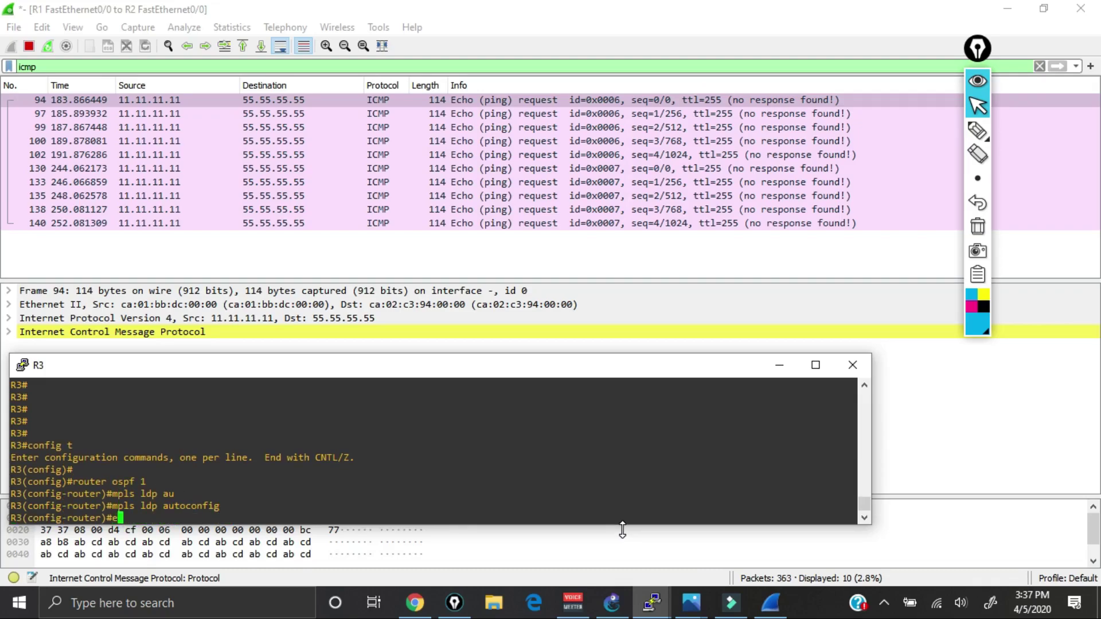
pyautogui.write('nd')
pyautogui.press('Return')
pyautogui.click(779, 365)
pyautogui.click(785, 304)
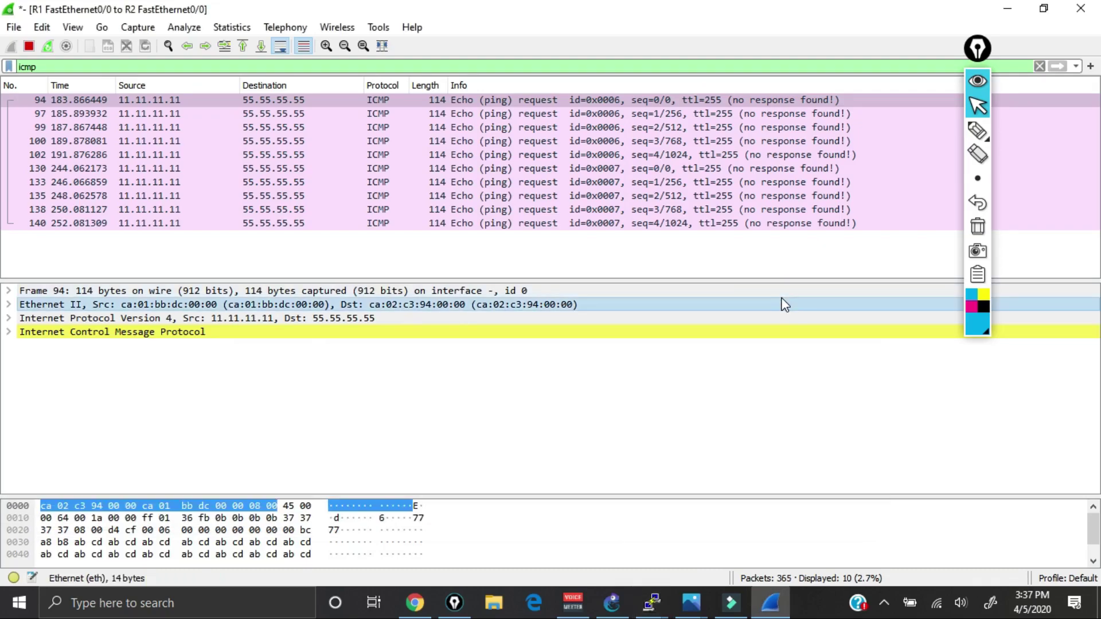
# Bring up R4's console and enter the configuration of OSPF process 1
pyautogui.moveTo(653, 605)
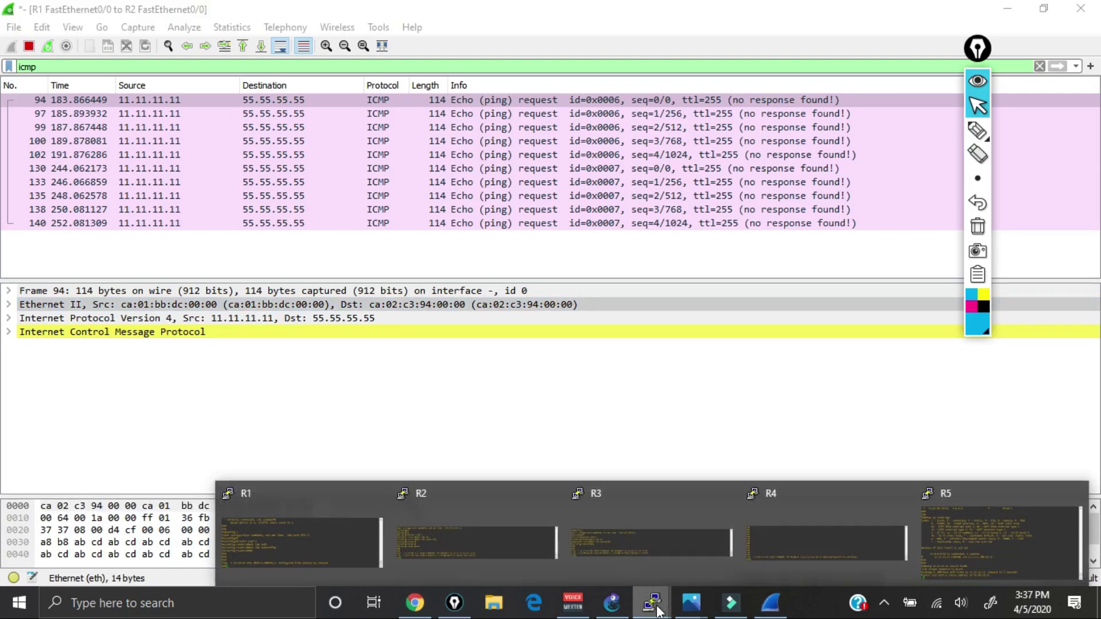
pyautogui.click(770, 531)
pyautogui.write('config t')
pyautogui.press('Return')
pyautogui.press('Return')
pyautogui.write('router ospf 1')
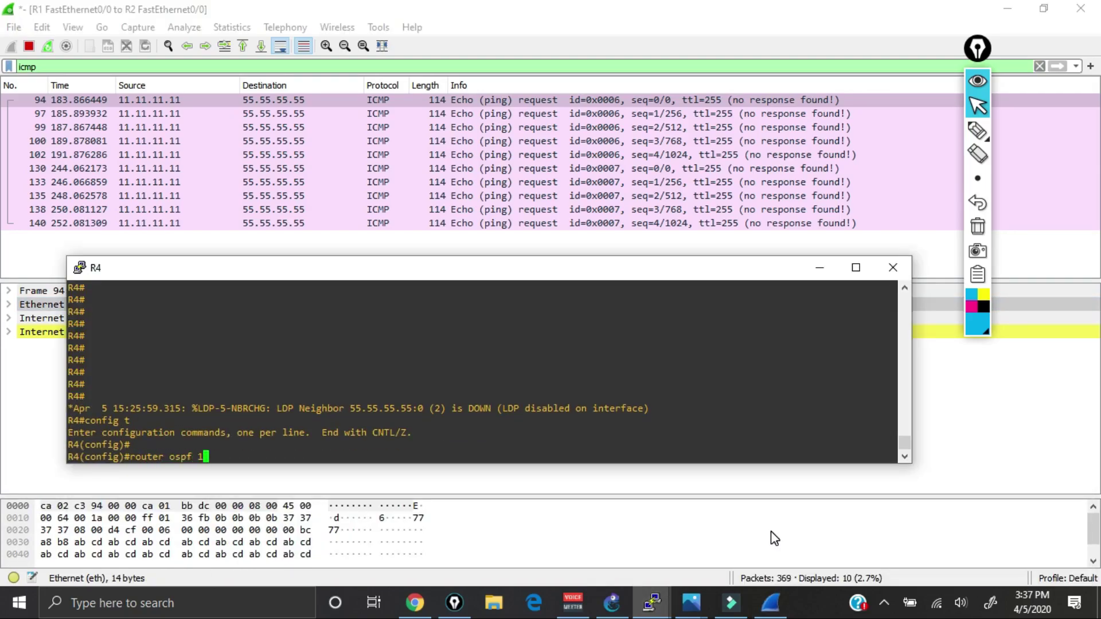
pyautogui.press('Return')
# Enable "mpls ldp autoconfig" under R4's OSPF process, exit configuration mode, and put the console away
pyautogui.write('m')
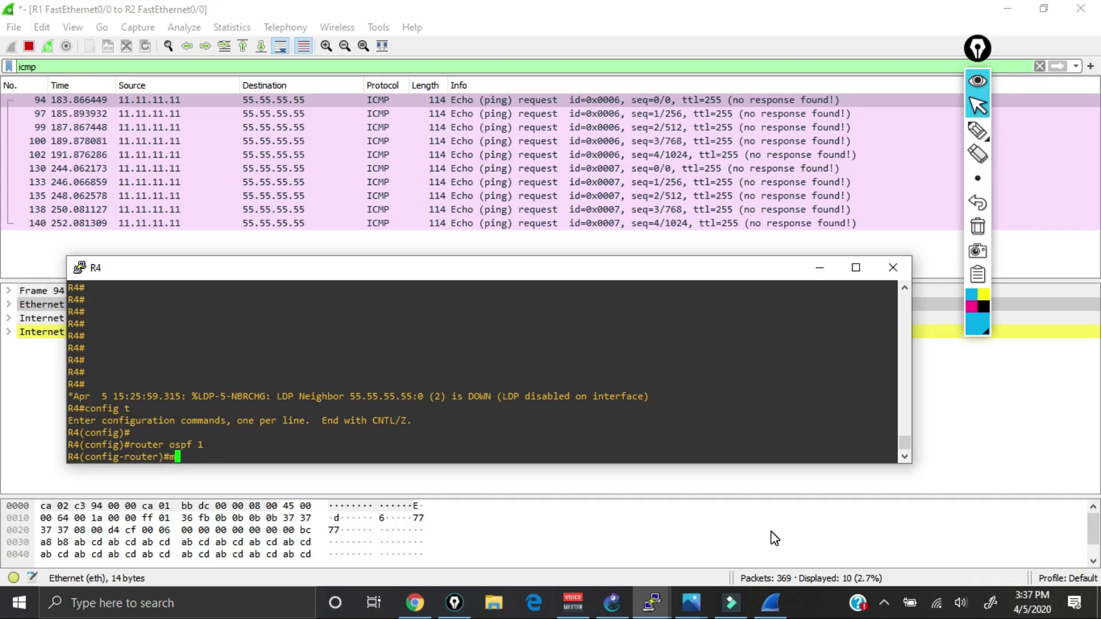
pyautogui.write('pls ldp')
pyautogui.press('Tab')
pyautogui.write('aiu')
pyautogui.press('Tab')
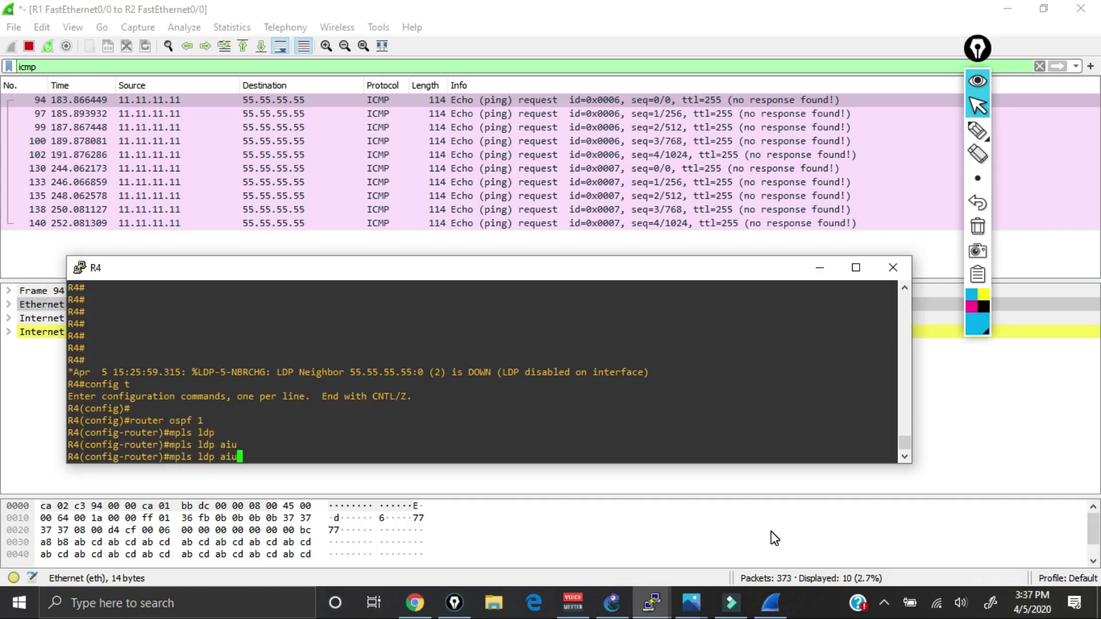
pyautogui.press('BackSpace')
pyautogui.press('BackSpace')
pyautogui.write('u')
pyautogui.press('Tab')
pyautogui.press('Return')
pyautogui.press('Return')
pyautogui.press('Return')
pyautogui.press('Return')
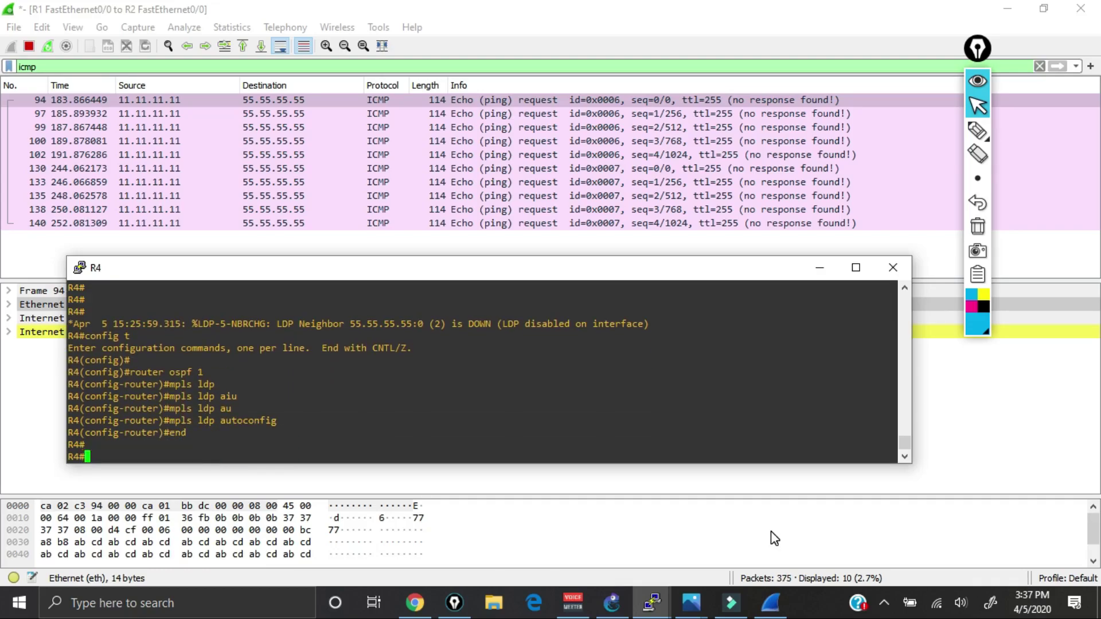
pyautogui.click(760, 536)
# Bring up R5's console and enter the configuration of OSPF process 1
pyautogui.moveTo(660, 612)
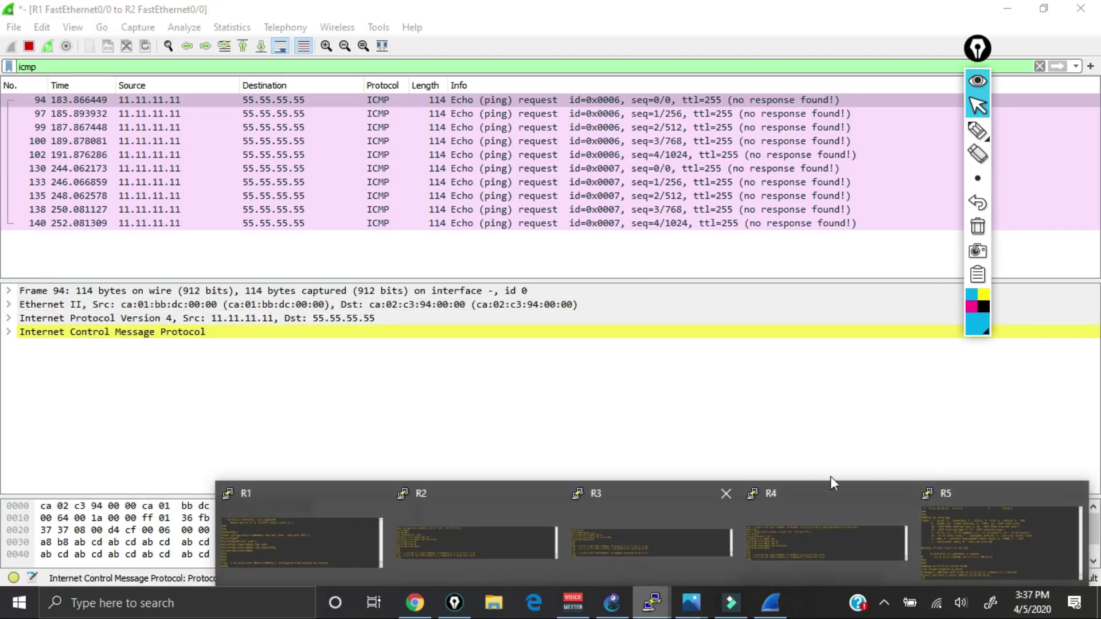
pyautogui.click(989, 532)
pyautogui.write('config t')
pyautogui.press('Return')
pyautogui.press('Return')
pyautogui.press('Return')
pyautogui.write('ro')
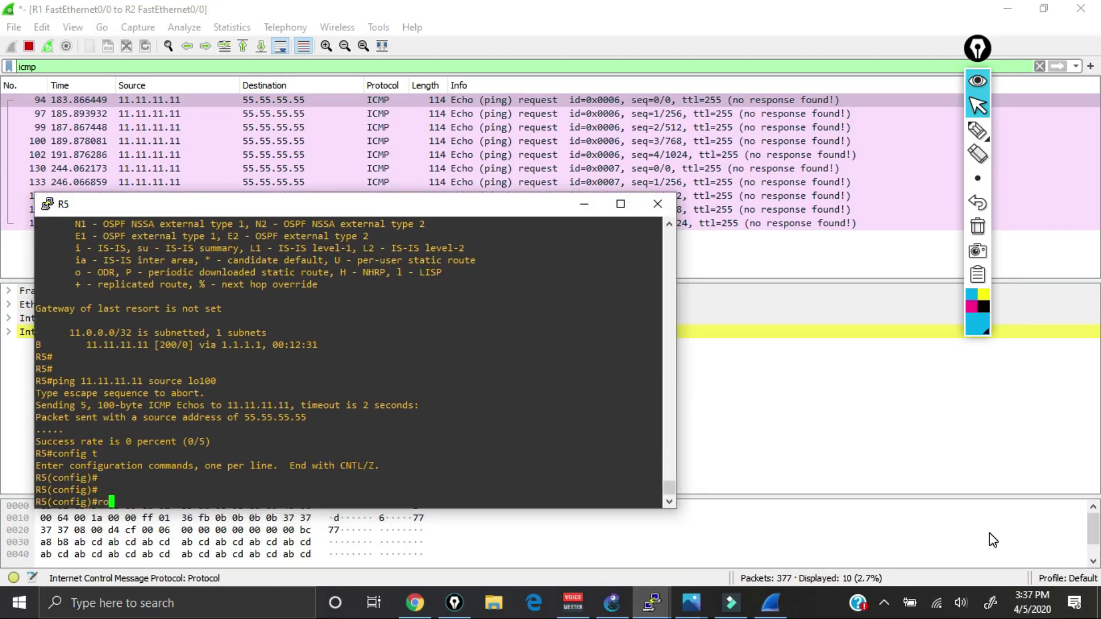
pyautogui.write('uter ospf 1')
pyautogui.press('Return')
# Enable "mpls ldp autoconfig" under R5's OSPF process, exit configuration mode, and return to the Wireshark capture
pyautogui.write('mpls ldp')
pyautogui.press('Tab')
pyautogui.write('a')
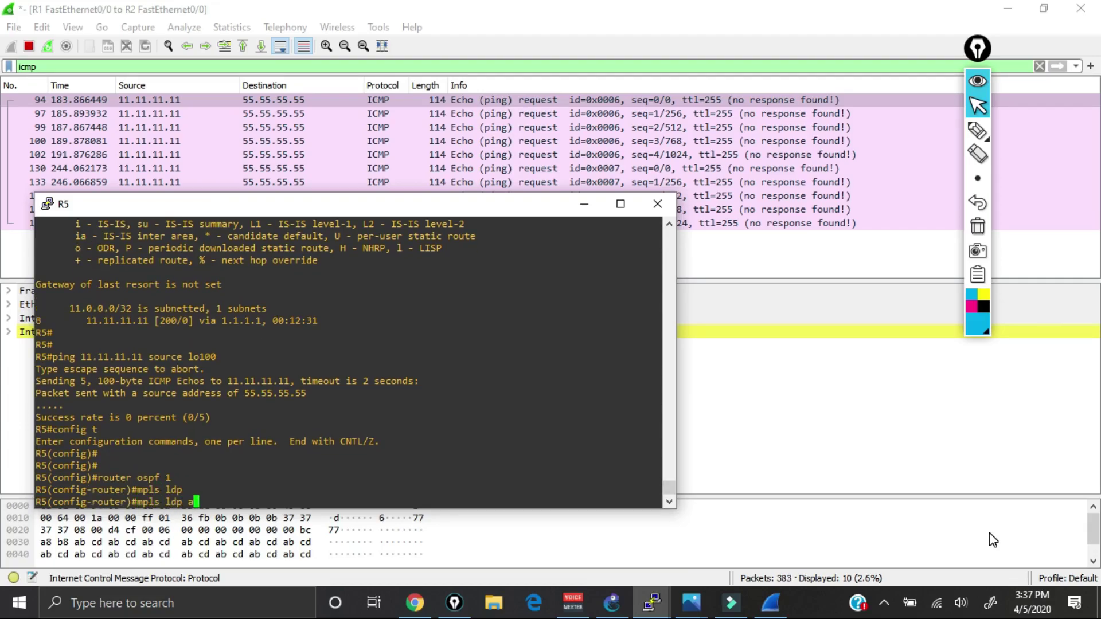
pyautogui.write('u')
pyautogui.press('Tab')
pyautogui.press('Return')
pyautogui.write('end')
pyautogui.press('Return')
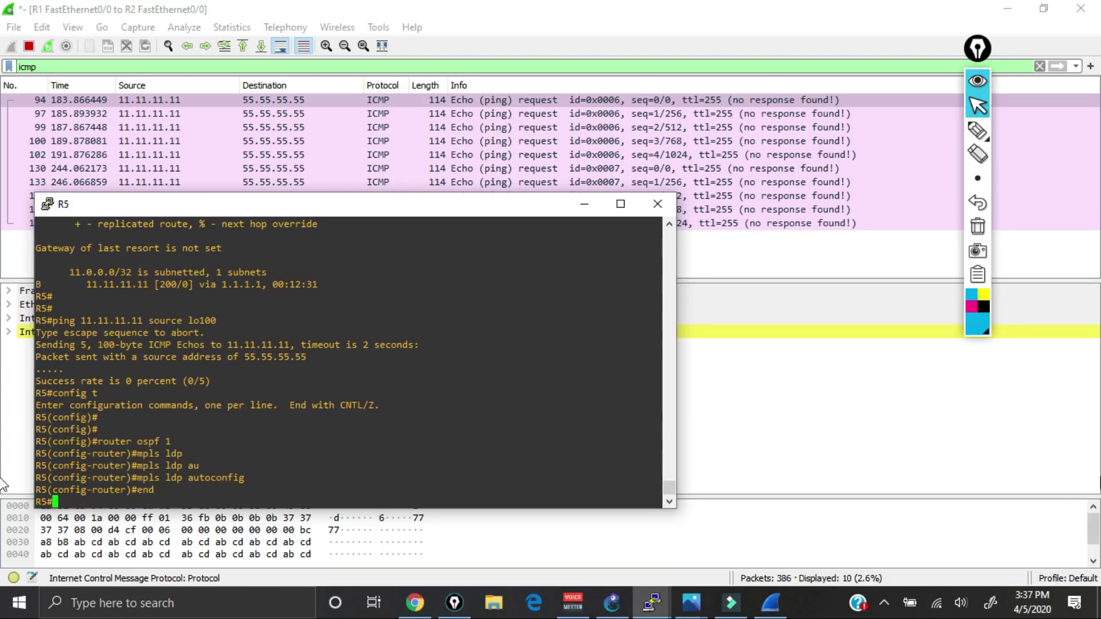
pyautogui.click(921, 445)
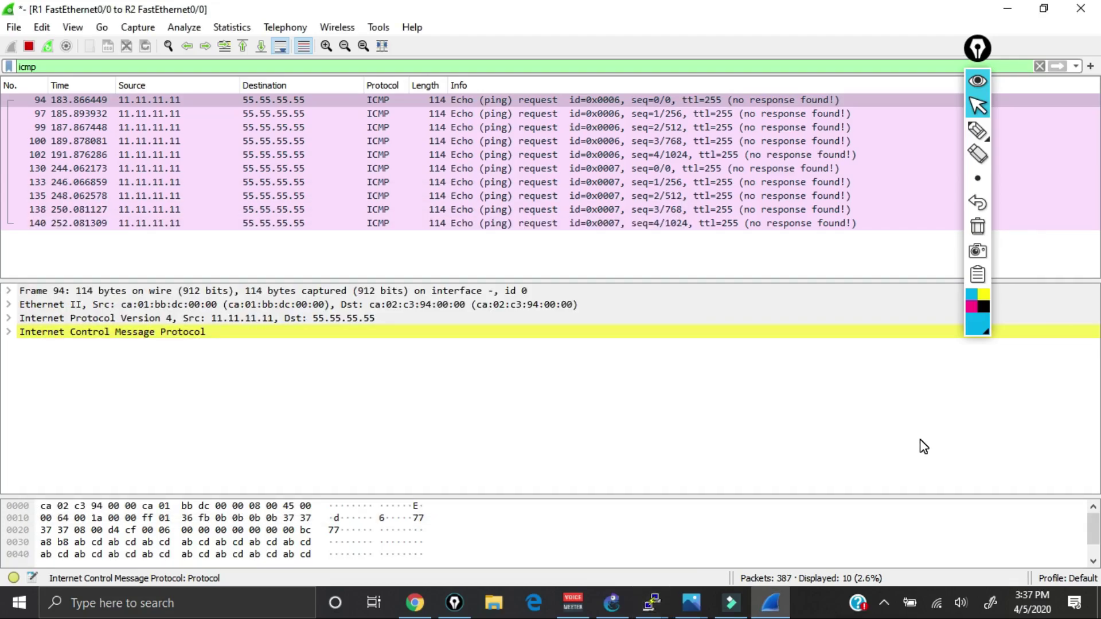
# Bring back R1's console and highlight the LDP Neighbor text in its log message
pyautogui.moveTo(651, 602)
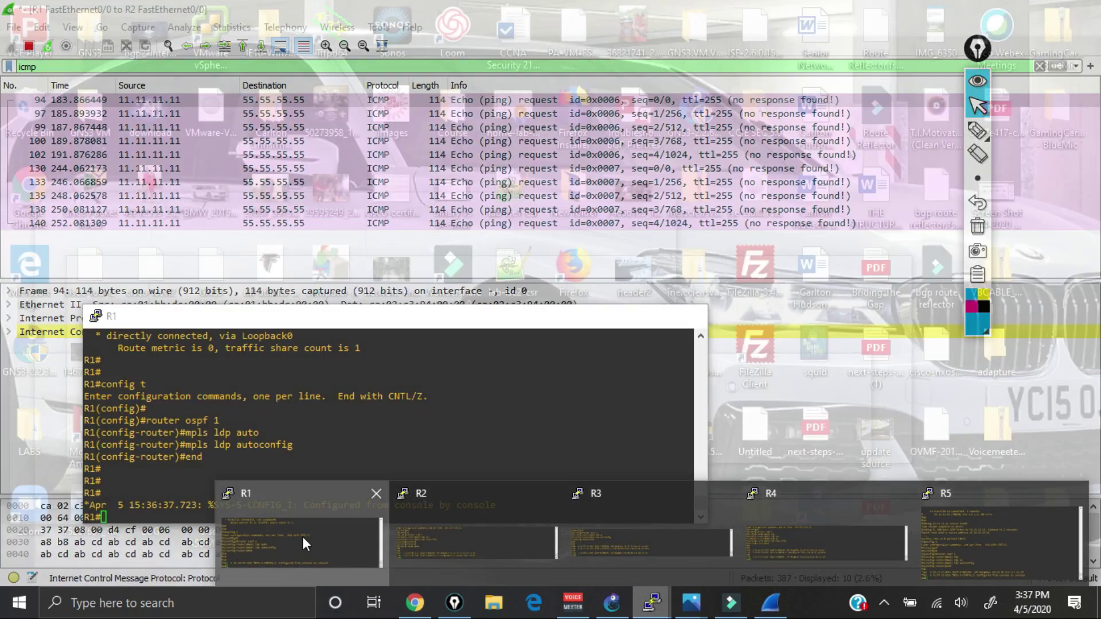
pyautogui.click(301, 536)
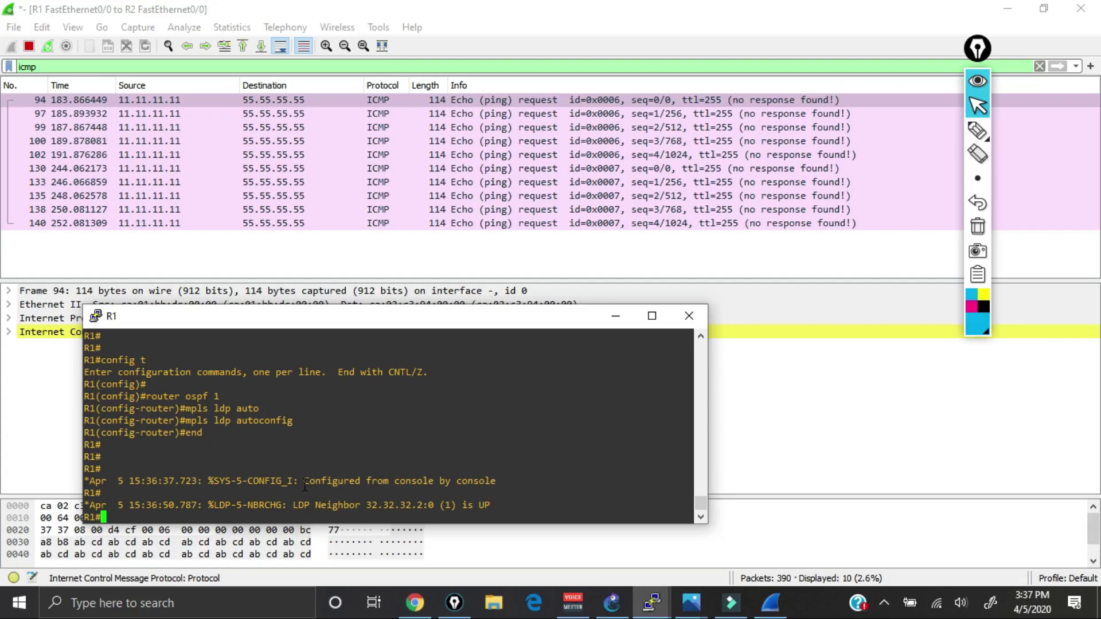
pyautogui.moveTo(294, 505); pyautogui.dragTo(360, 499)
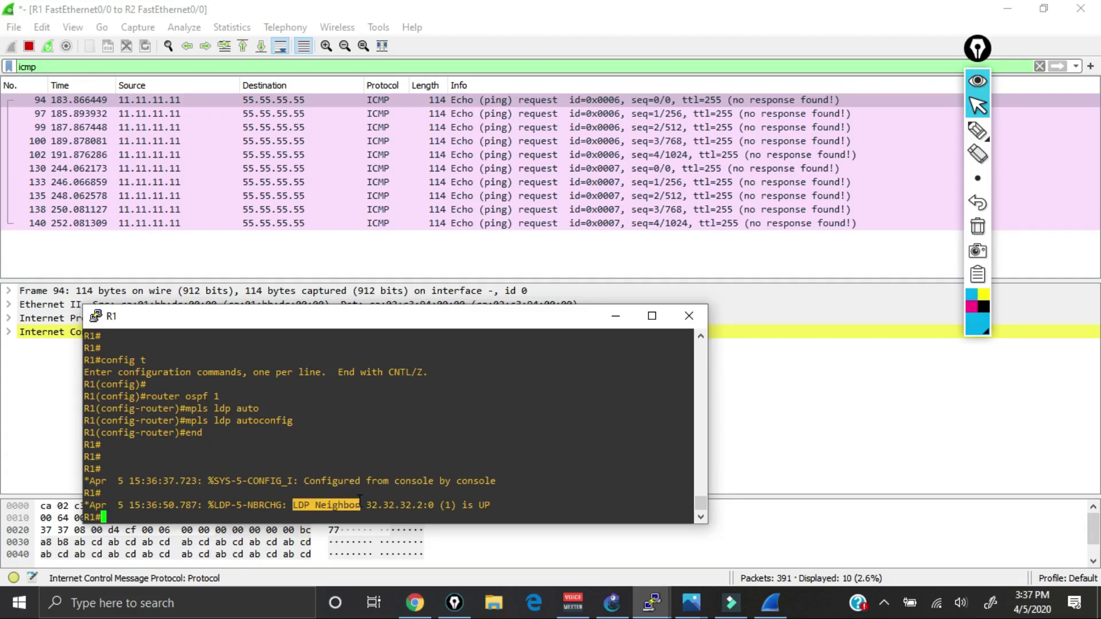
# Enlarge R1's console window and display the LDP label bindings with "show mpls ldp bindings"
pyautogui.click(408, 452)
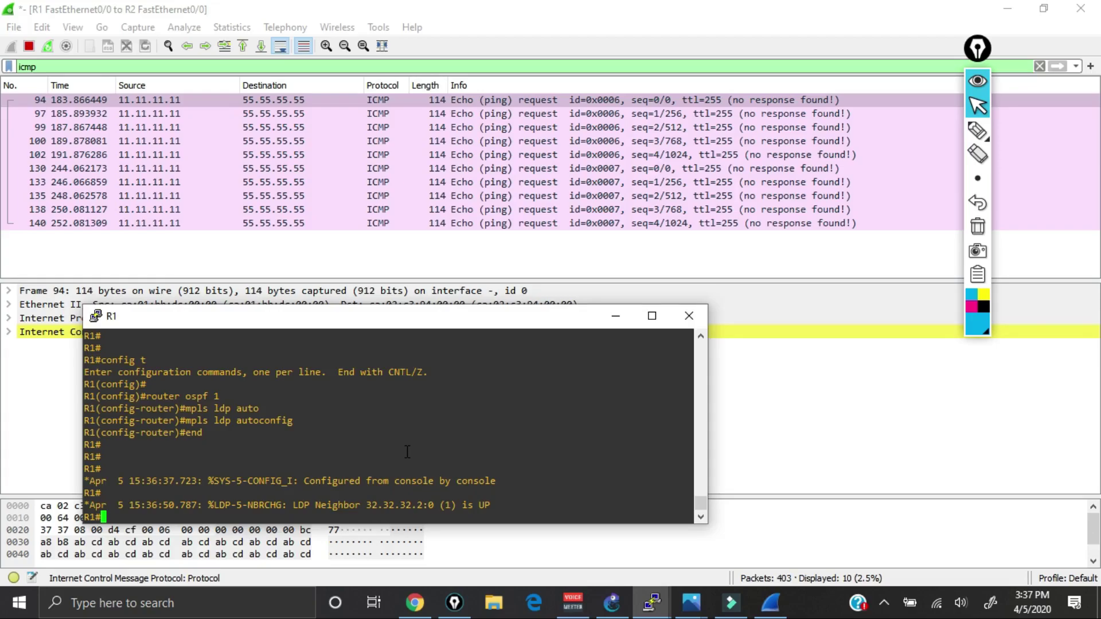
pyautogui.press('Return')
pyautogui.press('Return')
pyautogui.press('Return')
pyautogui.press('Return')
pyautogui.press('Return')
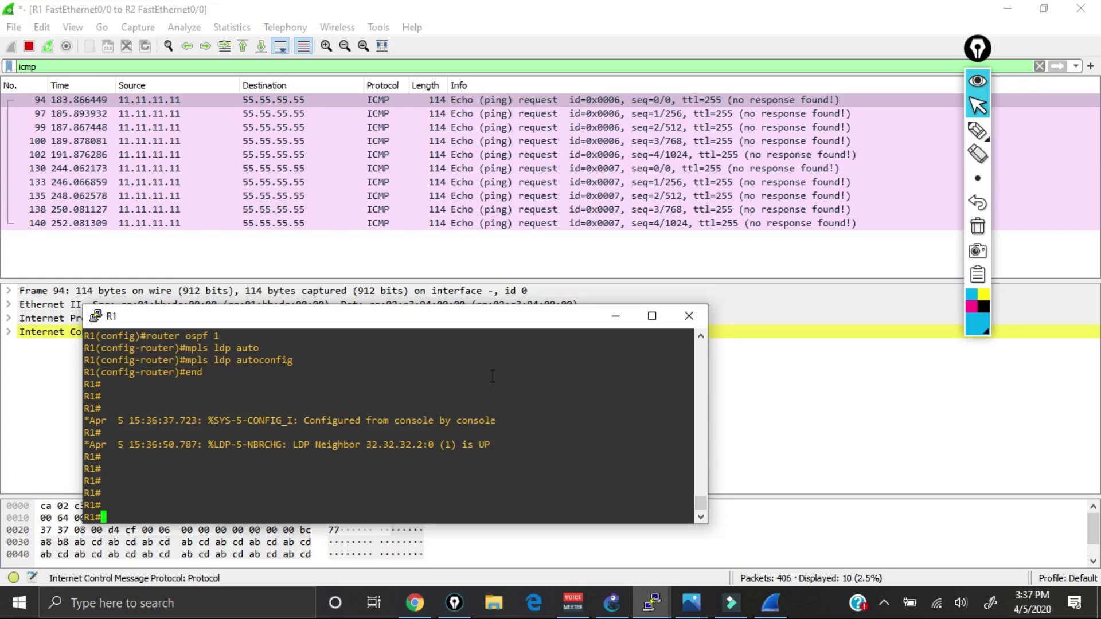
pyautogui.click(645, 316)
pyautogui.write('sh')
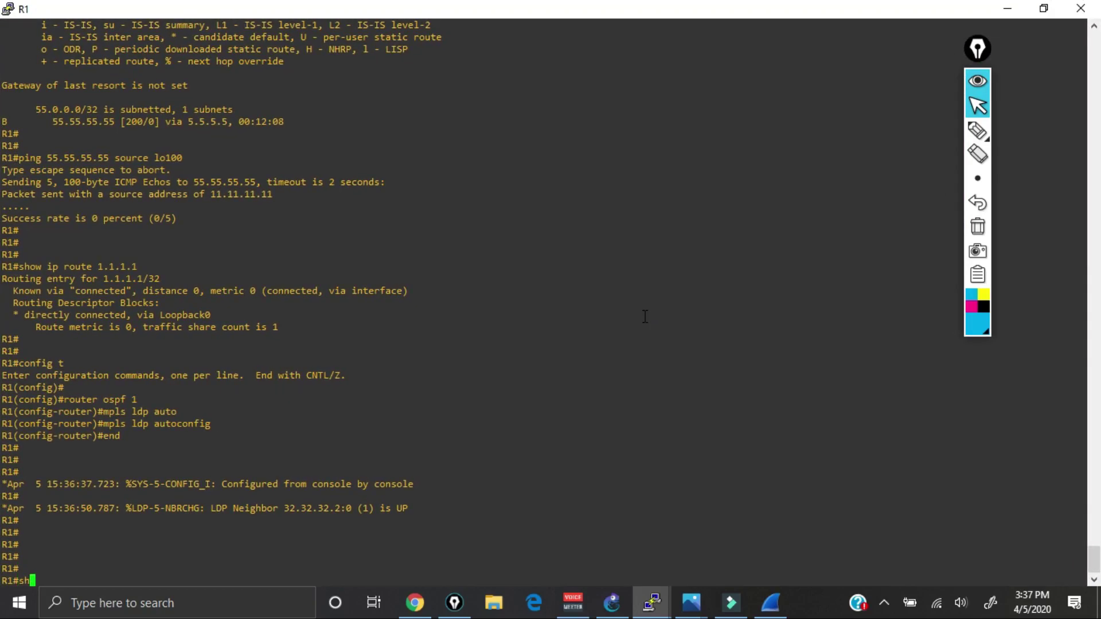
pyautogui.write('ow mpls ldp bin')
pyautogui.press('Tab')
pyautogui.press('Return')
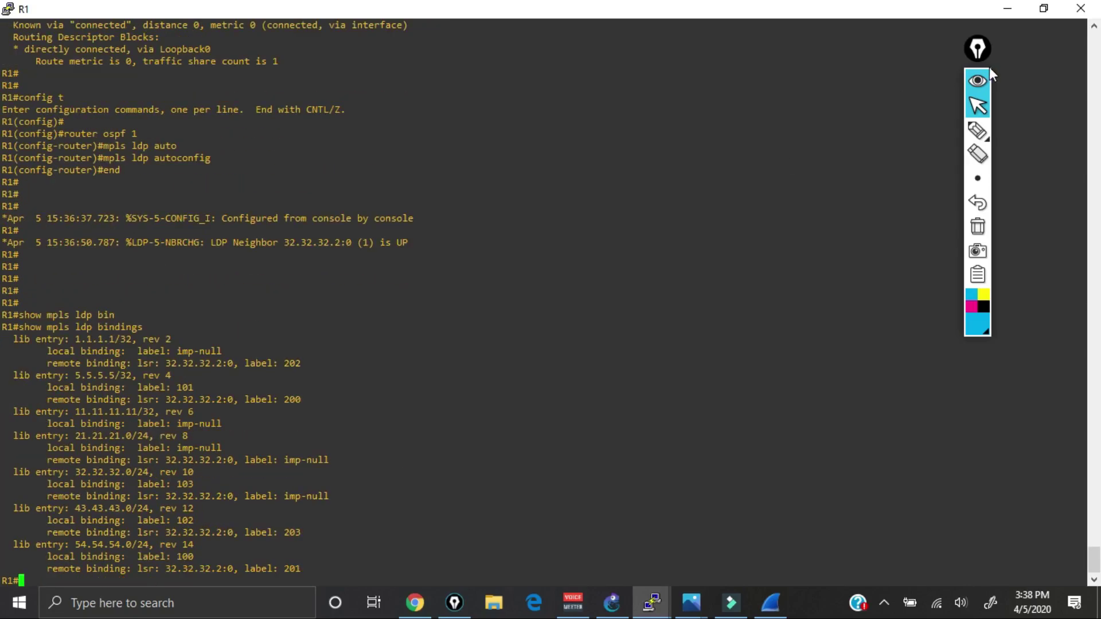
# Mark the local binding label and the remote LSR and label of the 5.5.5.5/32 entry in pen, and clear the markings
pyautogui.click(980, 133)
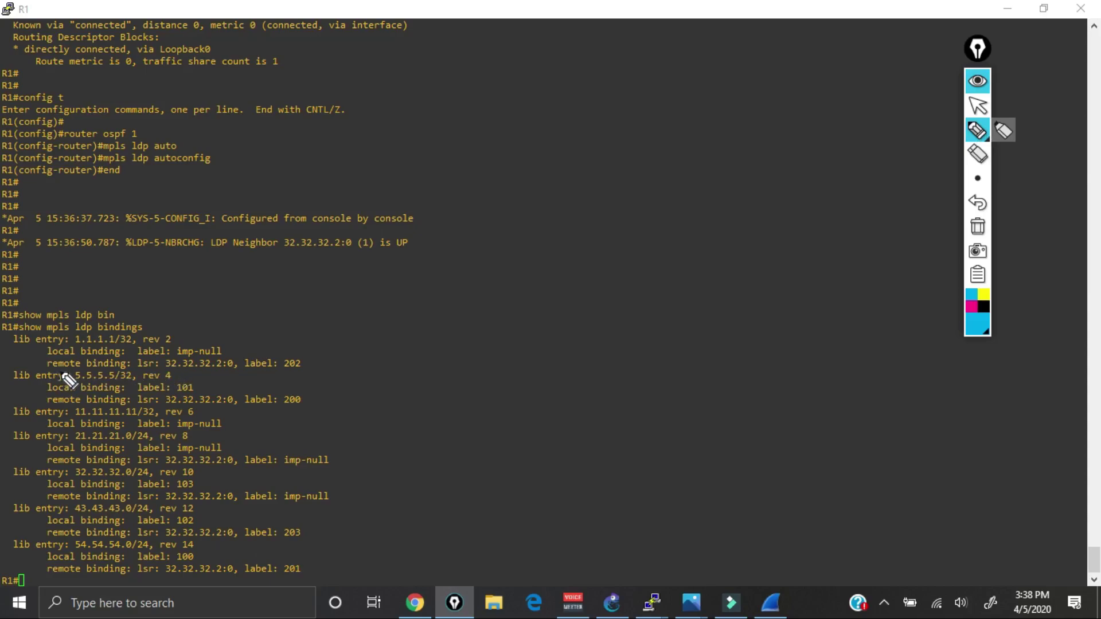
pyautogui.moveTo(60, 381)
pyautogui.mouseDown()
pyautogui.moveTo(57, 402)
pyautogui.moveTo(127, 394)
pyautogui.moveTo(79, 383)
pyautogui.mouseUp()
pyautogui.moveTo(192, 383)
pyautogui.mouseDown()
pyautogui.moveTo(175, 379)
pyautogui.moveTo(193, 393)
pyautogui.moveTo(186, 406)
pyautogui.moveTo(230, 406)
pyautogui.mouseUp()
pyautogui.moveTo(304, 393)
pyautogui.mouseDown()
pyautogui.moveTo(283, 407)
pyautogui.moveTo(305, 398)
pyautogui.mouseUp()
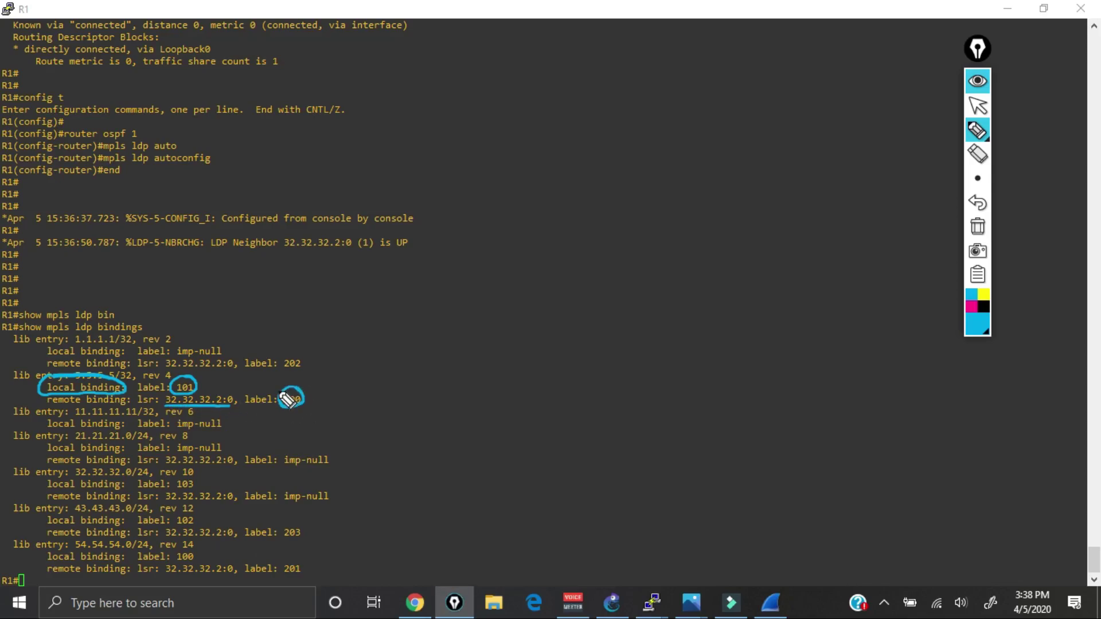
pyautogui.click(977, 226)
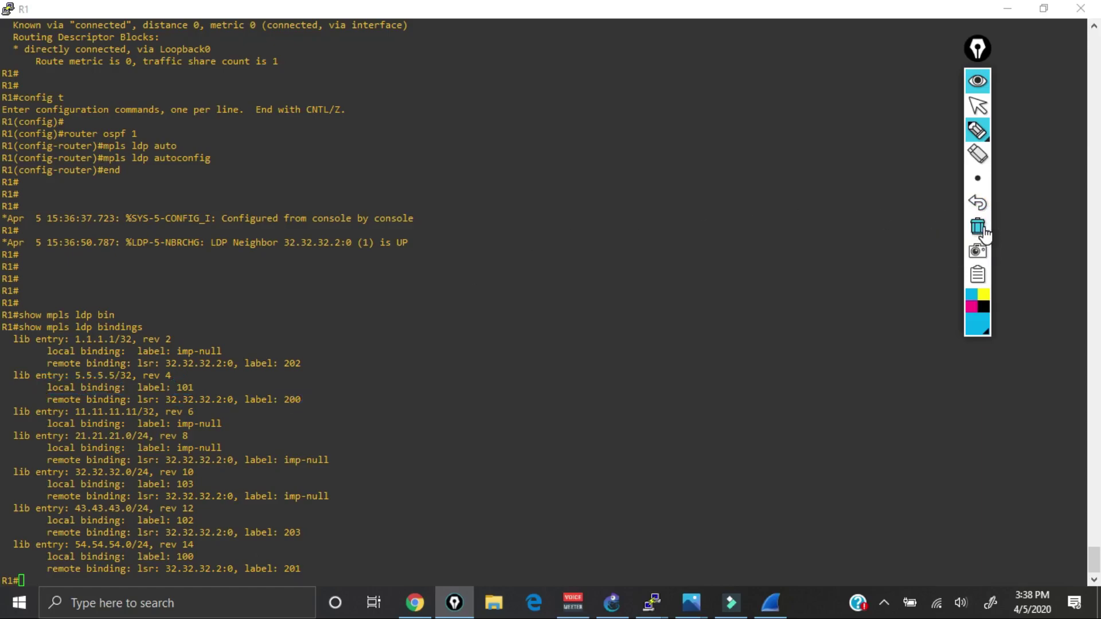
pyautogui.click(979, 110)
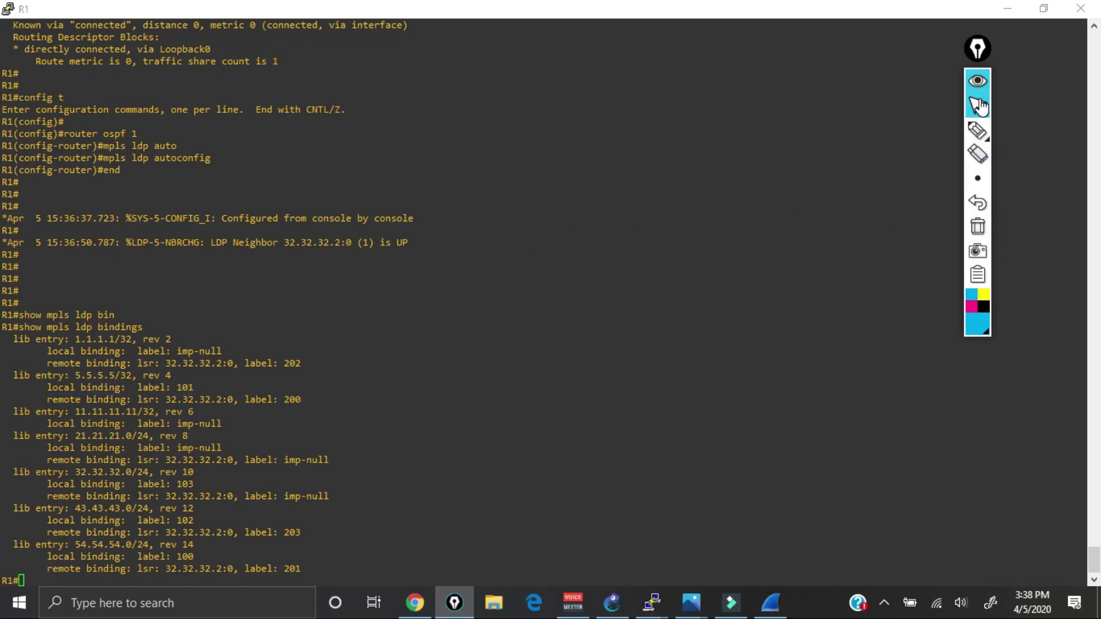
# Run "show ip route 5.5.5.5" on R1 and highlight the next-hop address in the routing entry
pyautogui.click(709, 254)
pyautogui.write('sho')
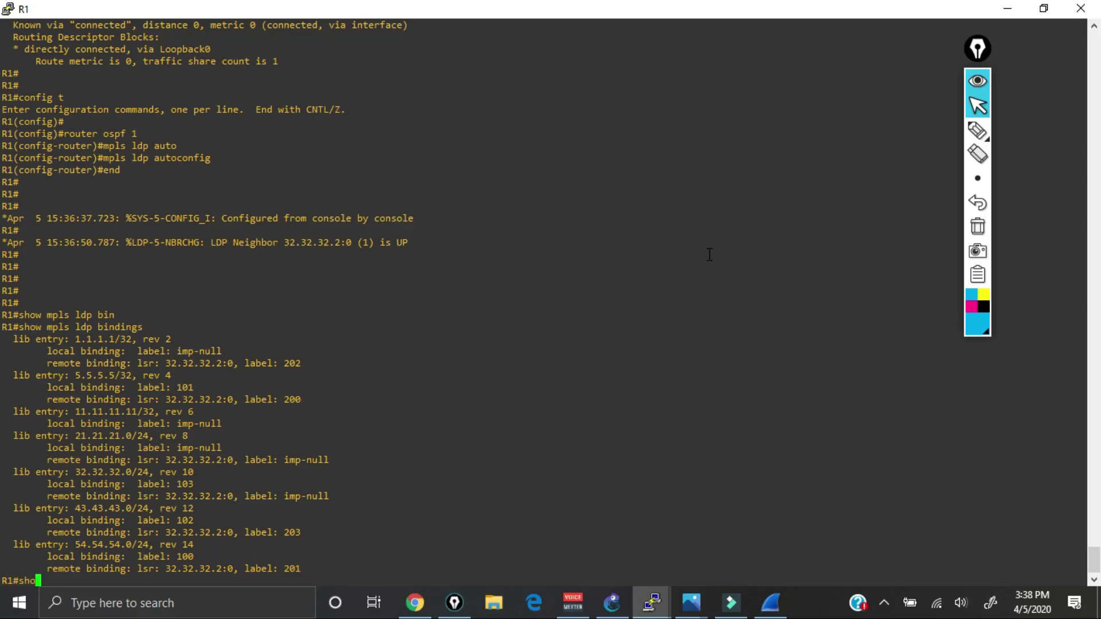
pyautogui.write('w ip route 5.5.5.5')
pyautogui.press('Return')
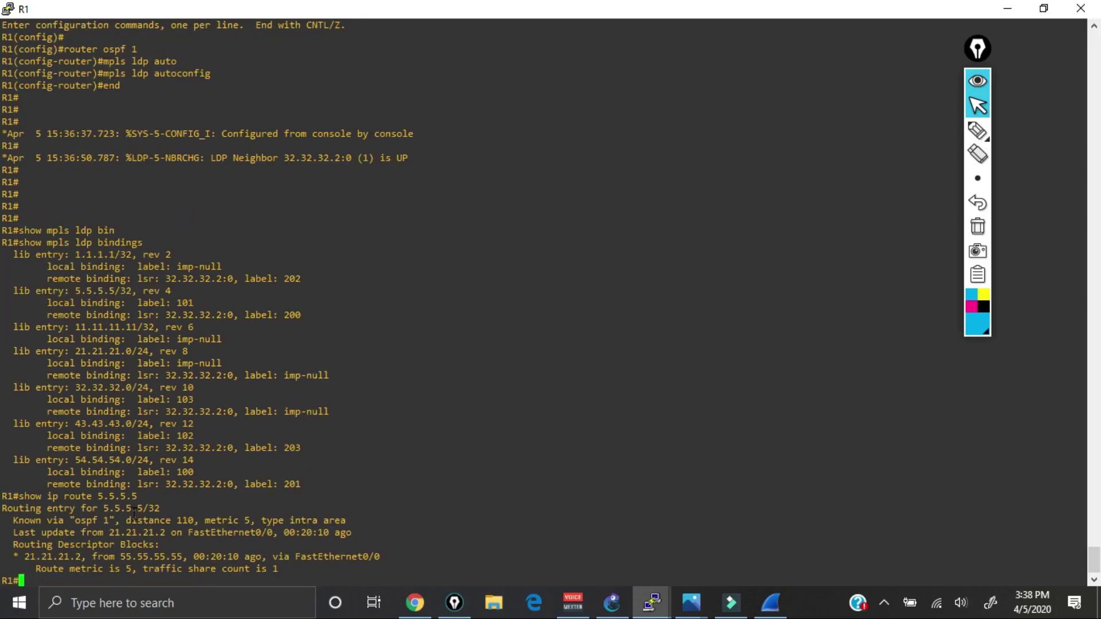
pyautogui.moveTo(85, 556); pyautogui.dragTo(24, 555)
# Highlight the remote LSR address and its label in the 5.5.5.5/32 binding, and clear the selection
pyautogui.moveTo(292, 314); pyautogui.dragTo(287, 314)
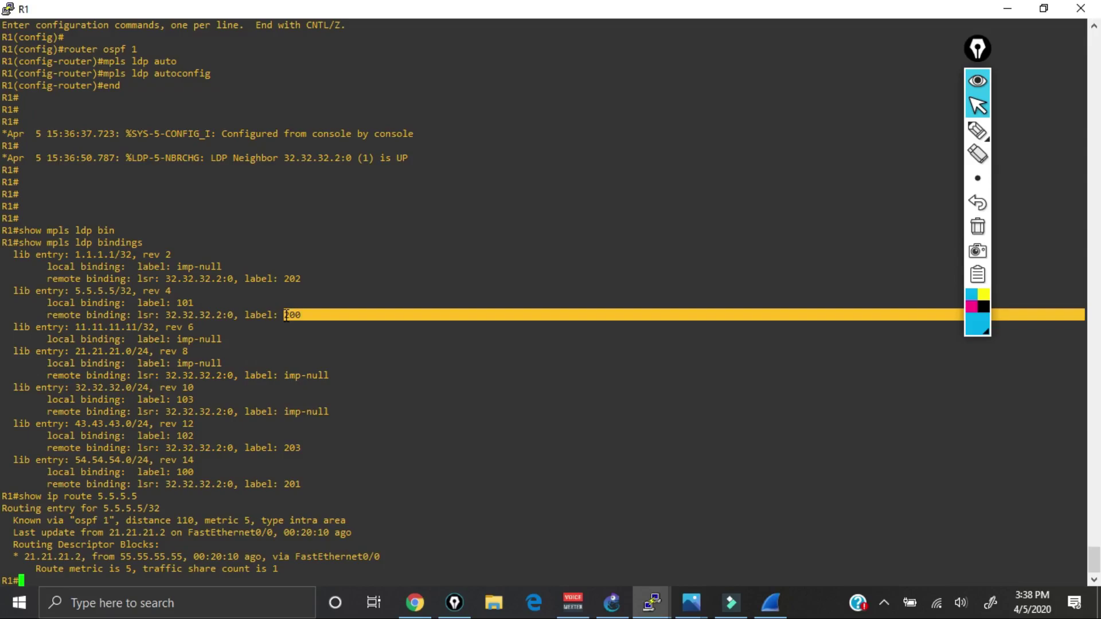
pyautogui.click(315, 348)
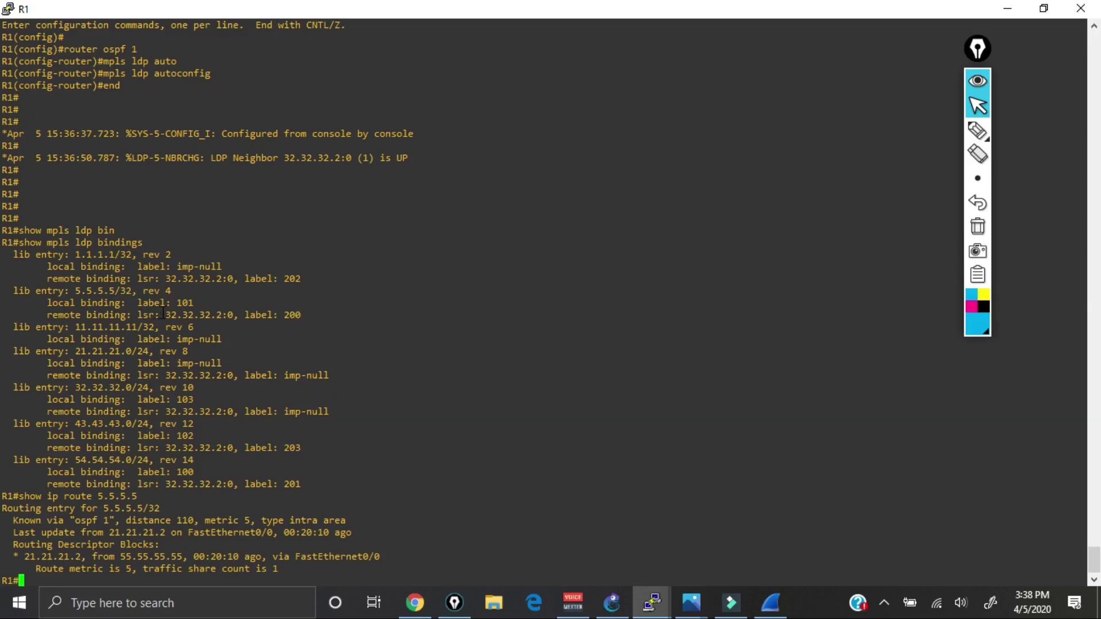
pyautogui.moveTo(166, 313); pyautogui.dragTo(214, 314)
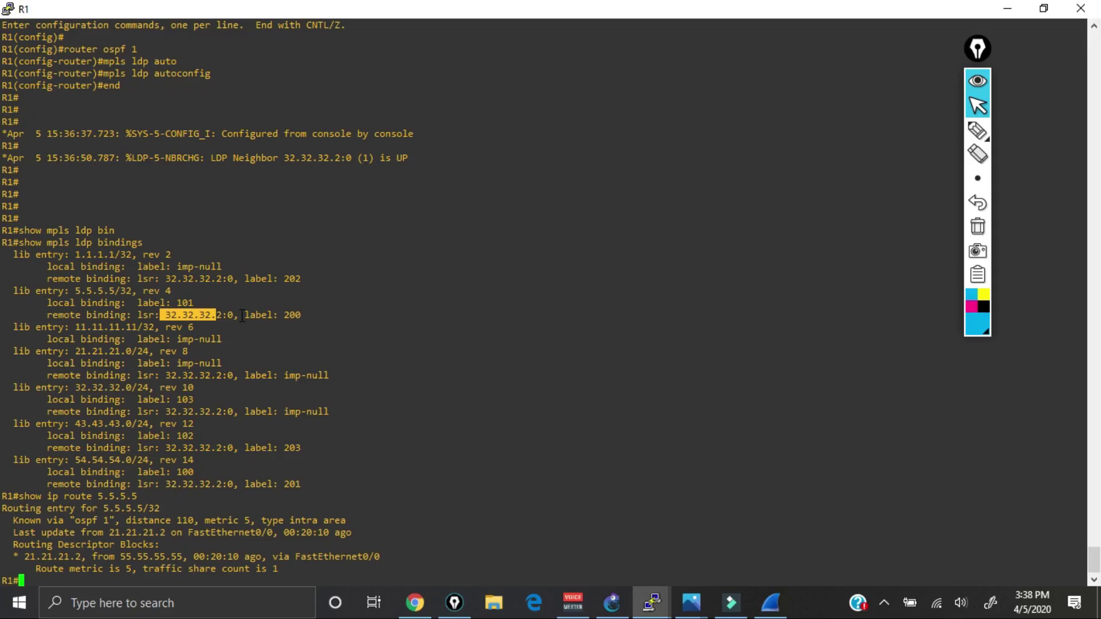
pyautogui.moveTo(315, 317); pyautogui.dragTo(286, 319)
pyautogui.click(369, 371)
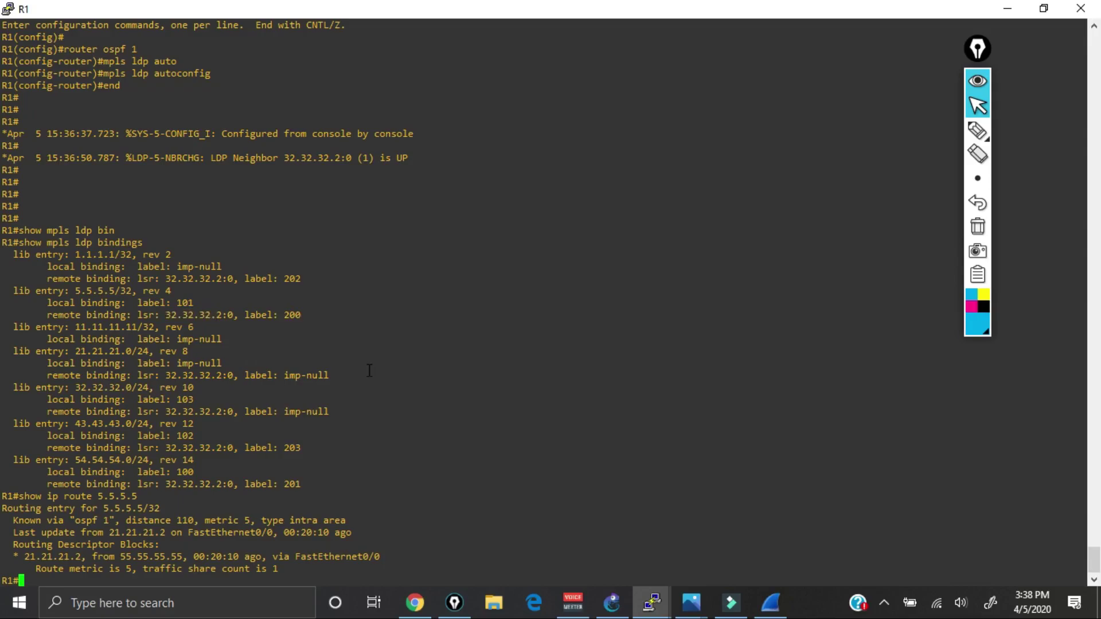
# Run "show ip route 55.55.55.55" on R1, highlight the next hop and the remote label for 5.5.5.5/32, and minimize the console
pyautogui.press('Return')
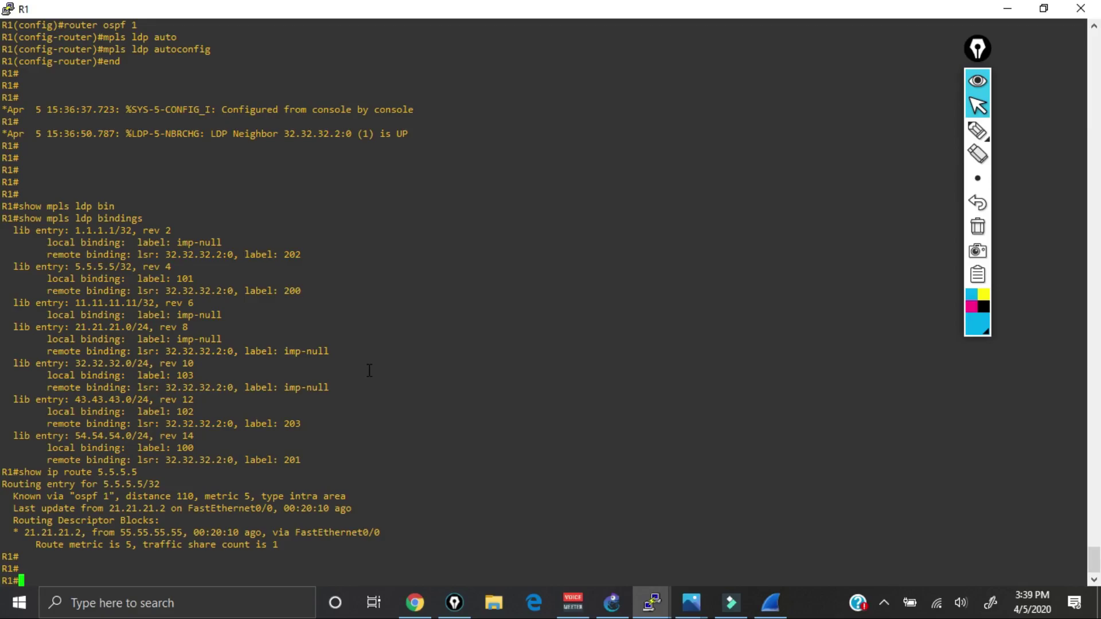
pyautogui.write('show ip route 55.55.55.55')
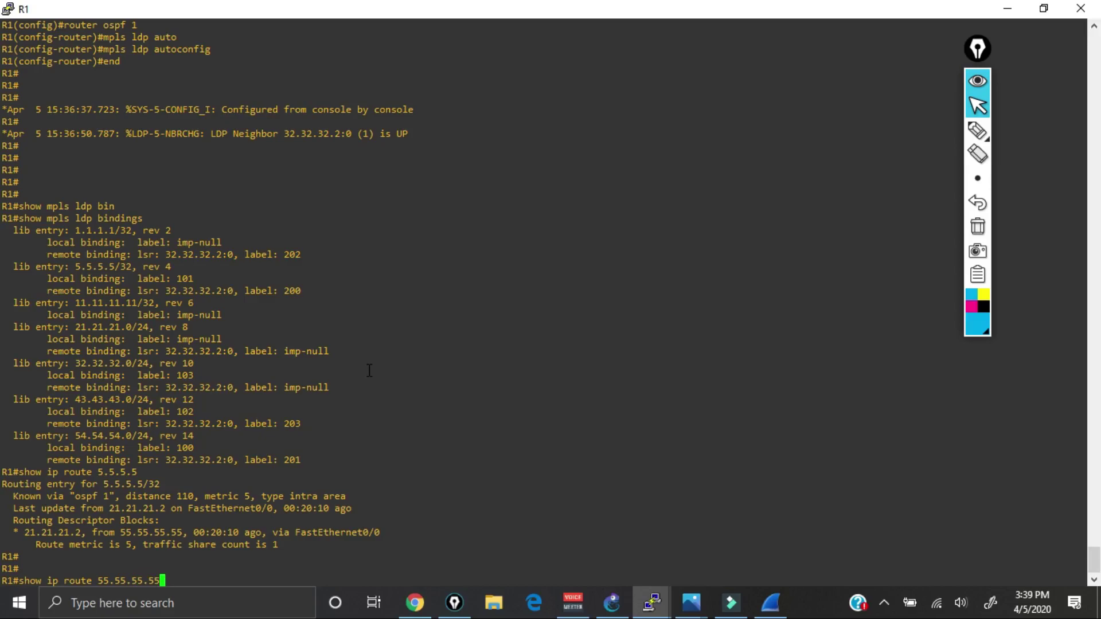
pyautogui.press('Return')
pyautogui.moveTo(978, 130)
pyautogui.moveTo(80, 532); pyautogui.dragTo(14, 533)
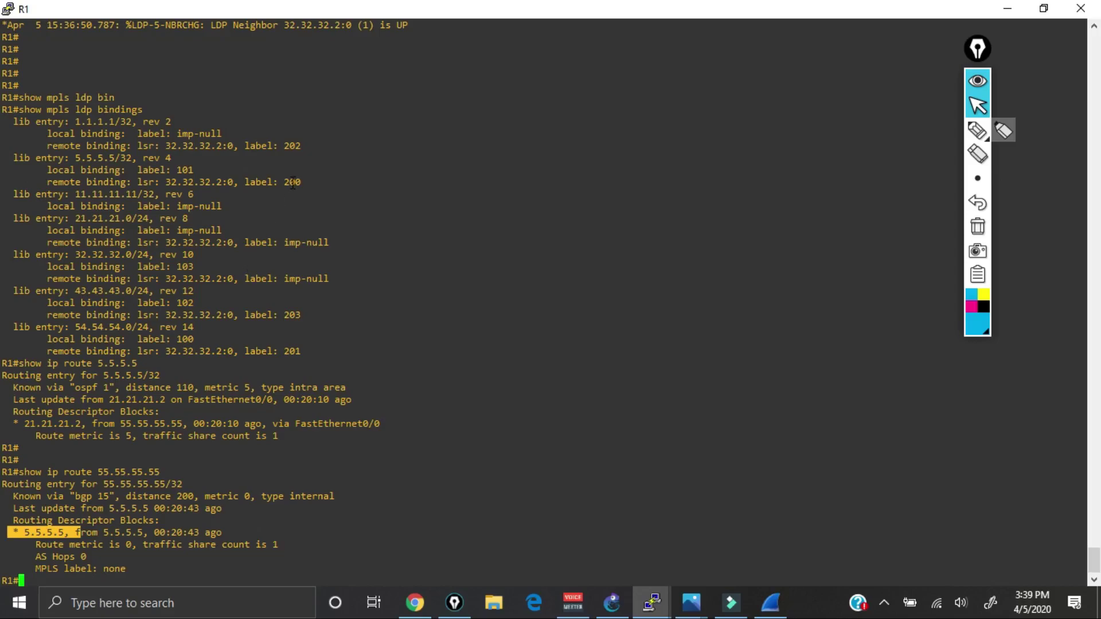
pyautogui.moveTo(298, 182); pyautogui.dragTo(284, 181)
pyautogui.click(1008, 10)
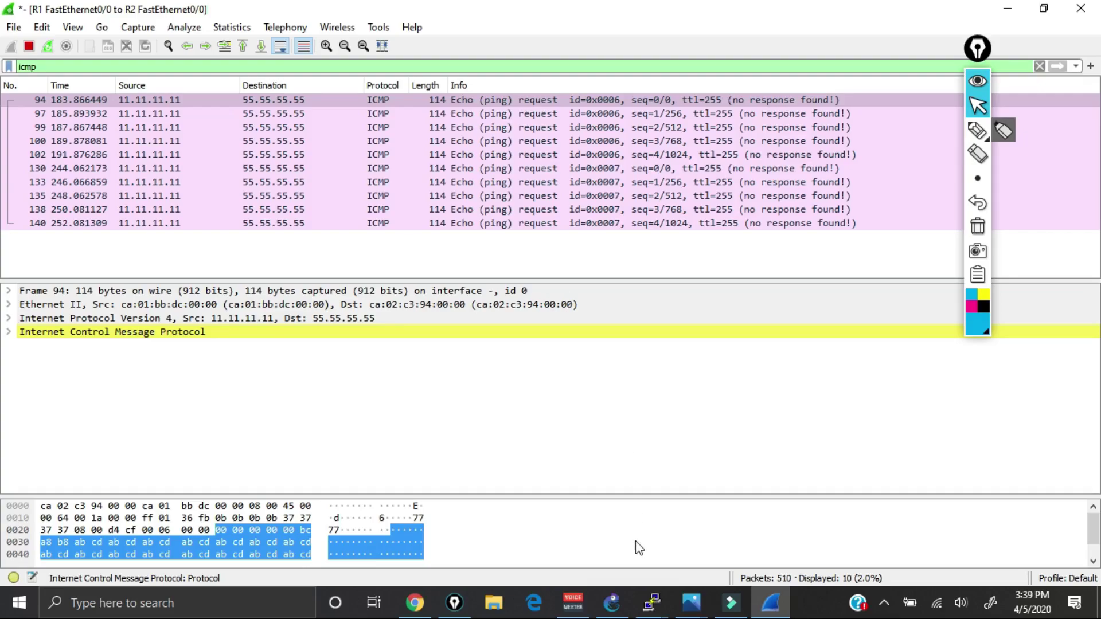
# Bring back R1's console and rerun "ping 55.55.55.55 source lo100" from the command history
pyautogui.moveTo(651, 602)
pyautogui.click(277, 544)
pyautogui.press('Return')
pyautogui.press('Return')
pyautogui.press('Return')
pyautogui.press('Return')
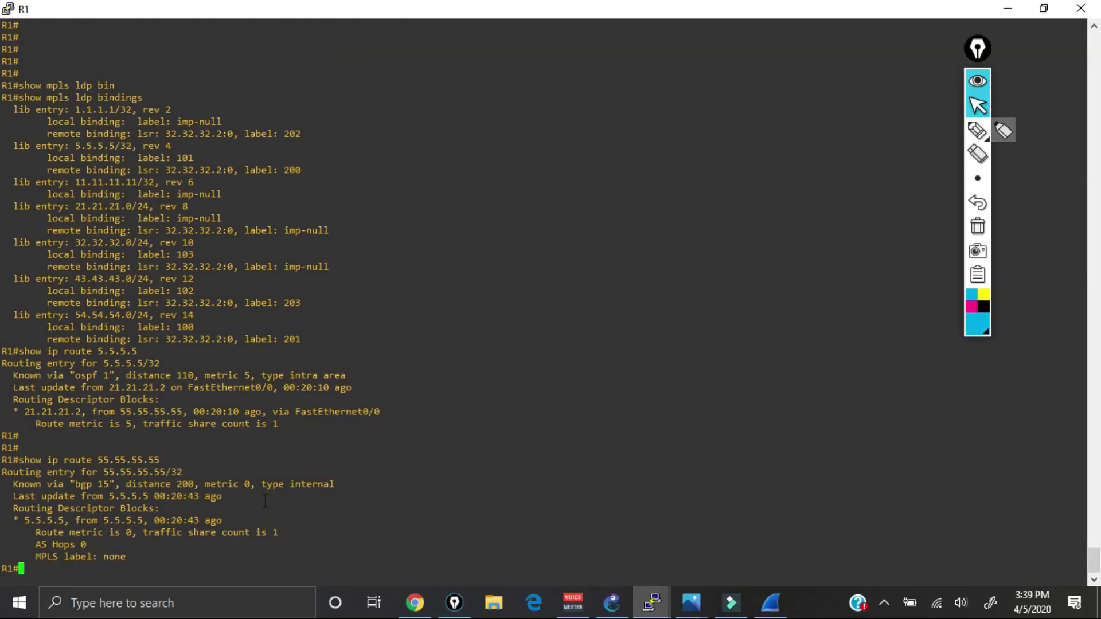
pyautogui.press('Up')
pyautogui.press('Up')
pyautogui.press('Up')
pyautogui.press('Up')
pyautogui.press('Up')
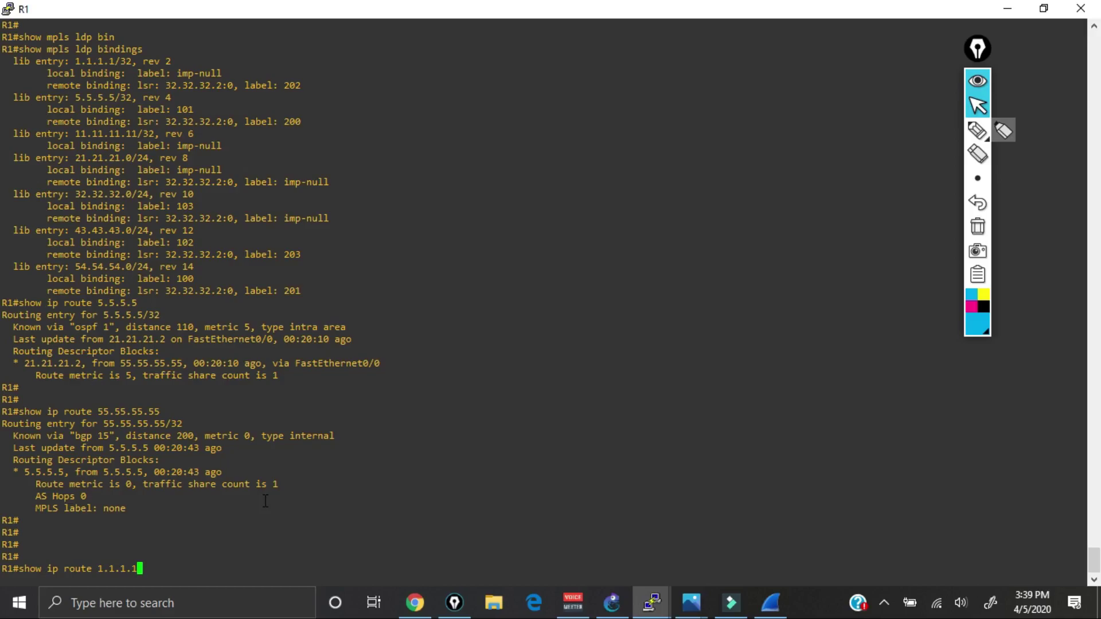
pyautogui.press('Up')
pyautogui.write('repeat')
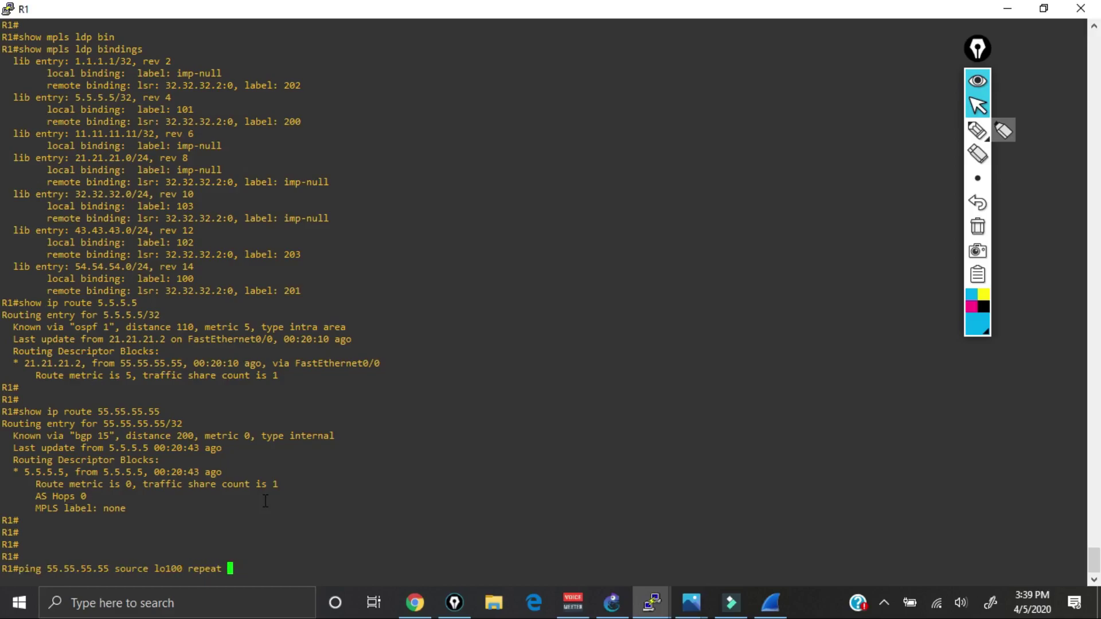
pyautogui.press('BackSpace')
pyautogui.press('BackSpace')
pyautogui.press('BackSpace')
pyautogui.press('BackSpace')
pyautogui.press('Return')
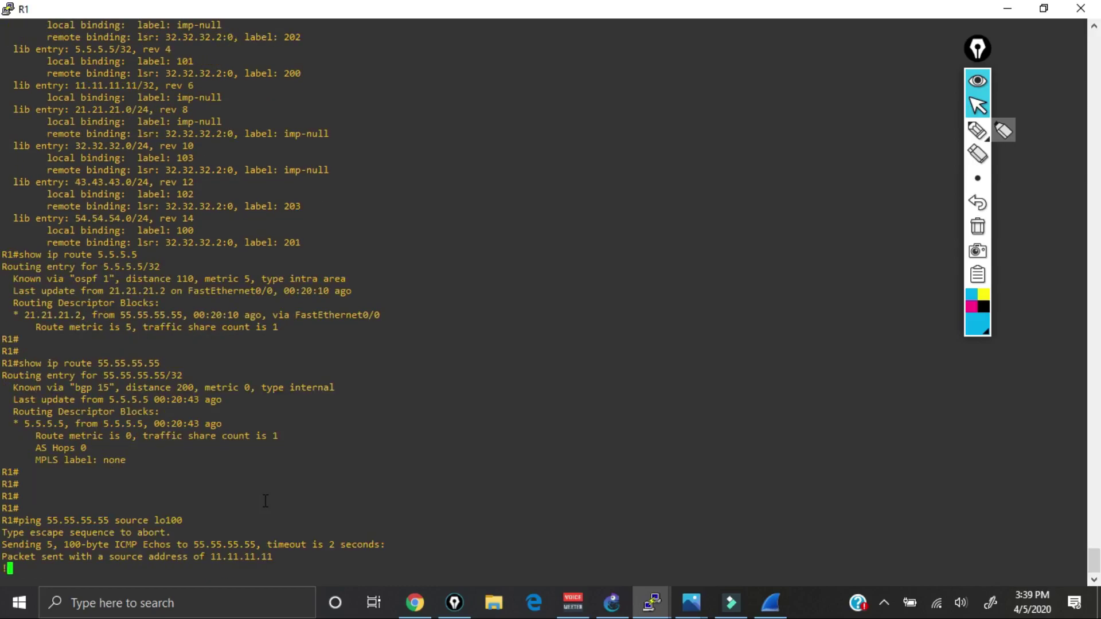
pyautogui.press('Return')
pyautogui.press('Return')
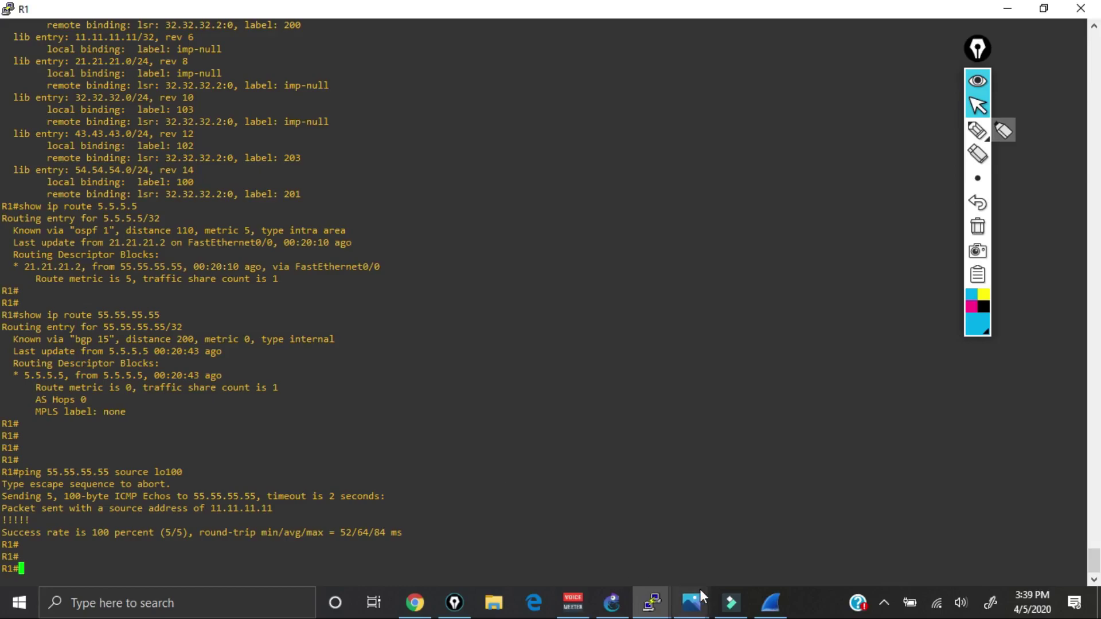
# Switch to the Wireshark capture and compare the headers of echo request packets 135 and 527
pyautogui.click(770, 602)
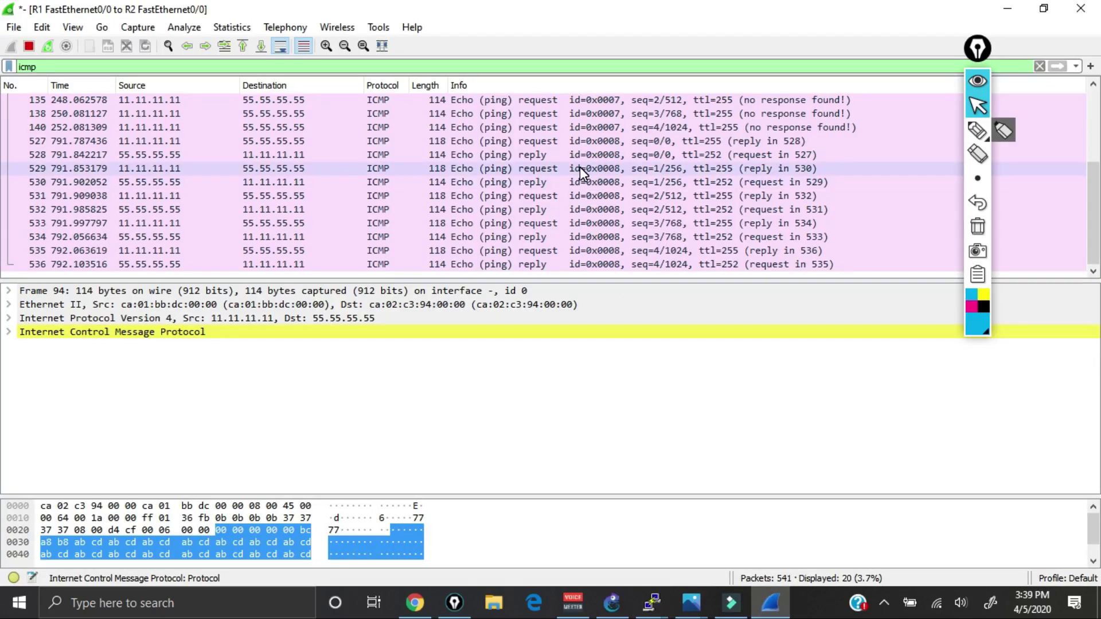
pyautogui.click(540, 139)
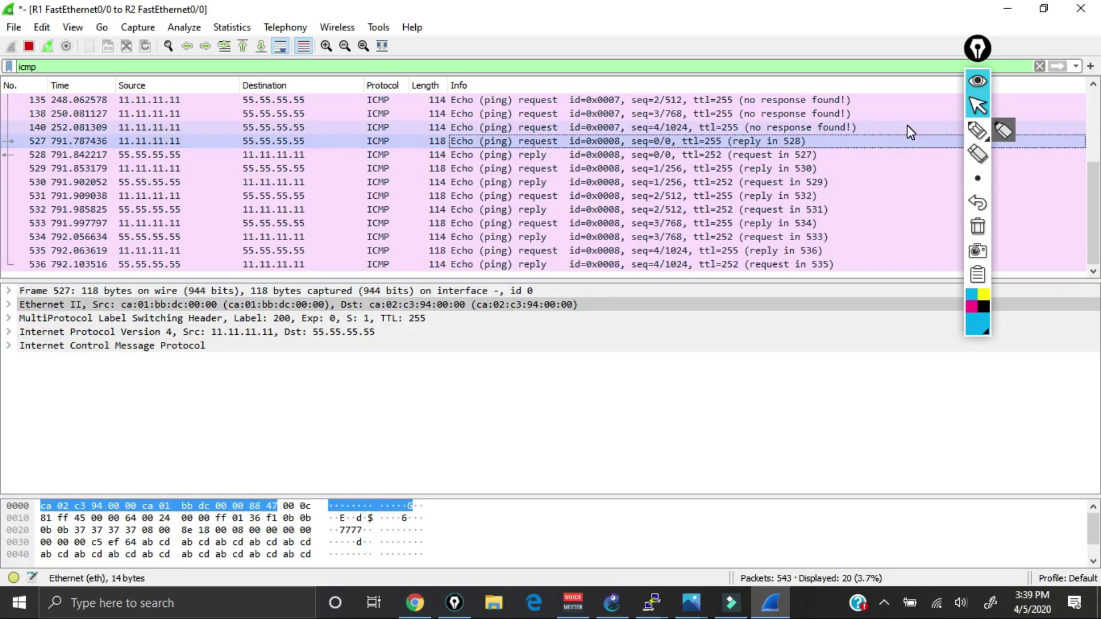
pyautogui.click(487, 101)
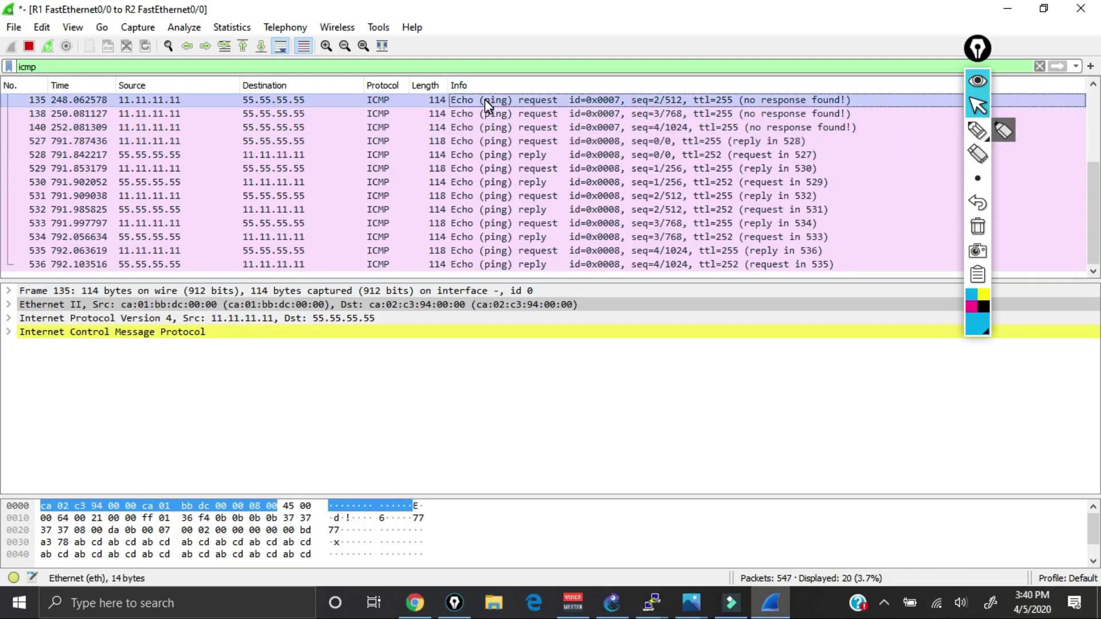
pyautogui.click(480, 142)
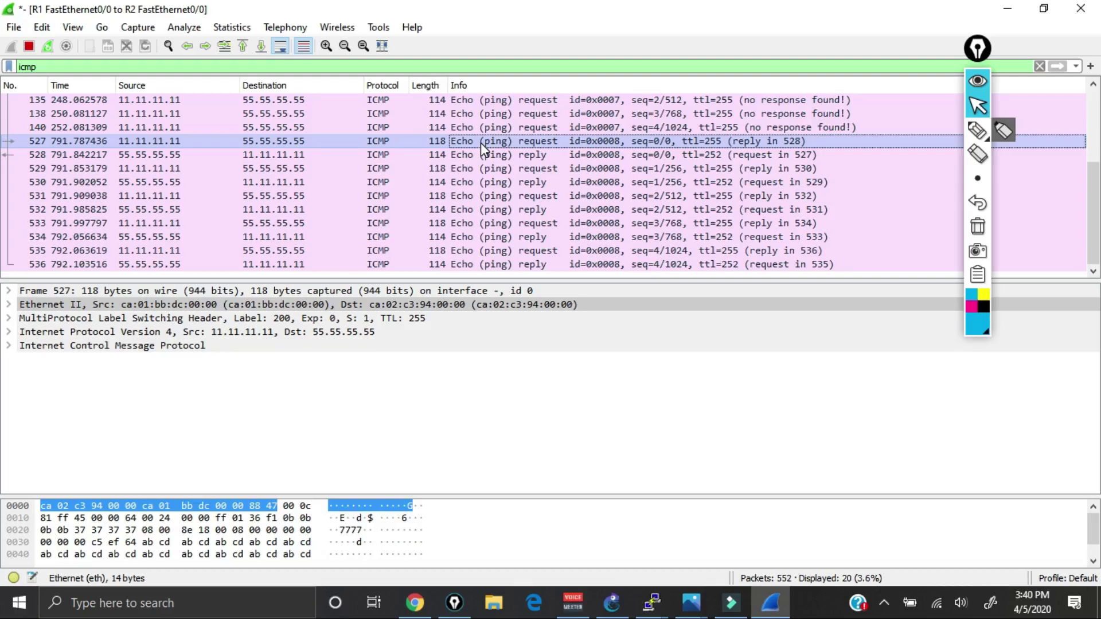
# Mark packet 527's MPLS label and destination address in pen, add an arrow to the label, and clear the markings
pyautogui.click(974, 132)
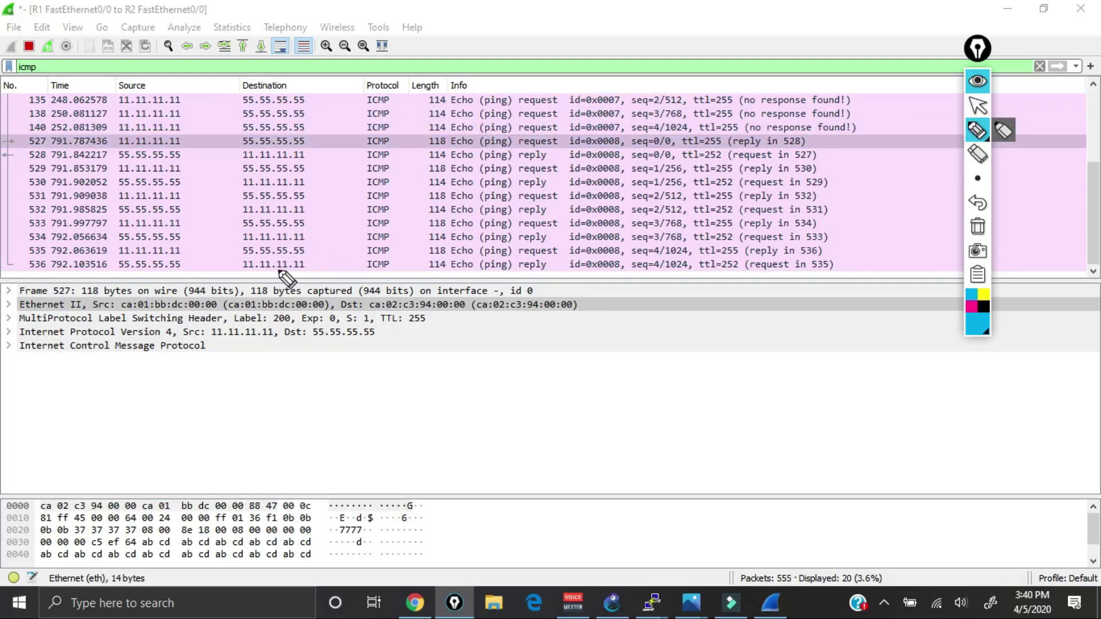
pyautogui.moveTo(290, 308)
pyautogui.mouseDown()
pyautogui.moveTo(266, 324)
pyautogui.moveTo(295, 324)
pyautogui.moveTo(284, 310)
pyautogui.mouseUp()
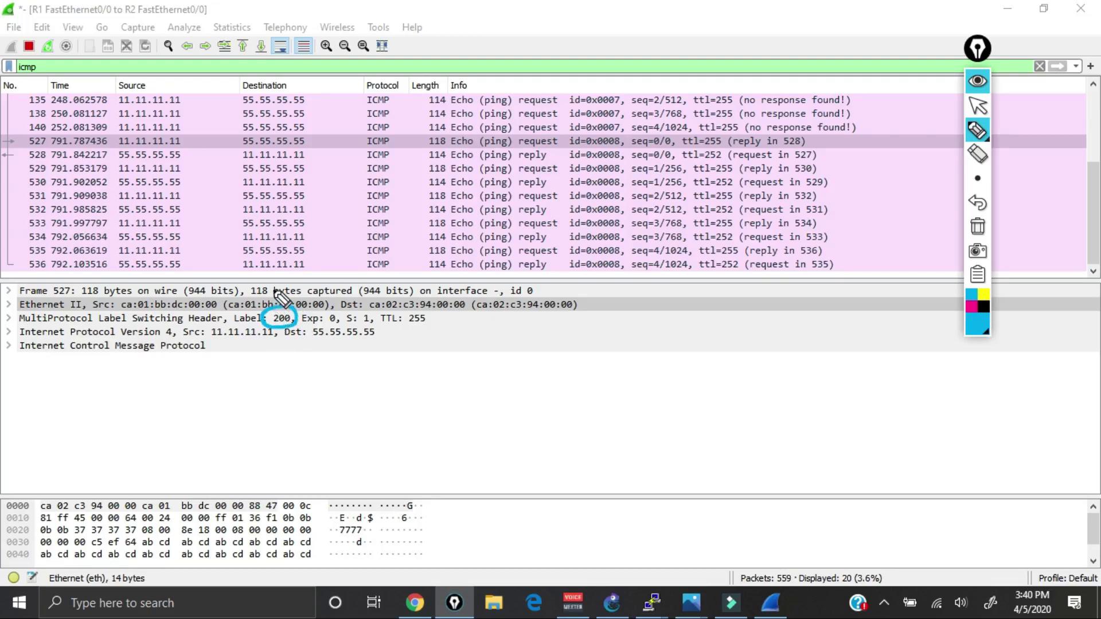
pyautogui.moveTo(329, 324)
pyautogui.mouseDown()
pyautogui.moveTo(308, 336)
pyautogui.moveTo(314, 344)
pyautogui.moveTo(378, 343)
pyautogui.moveTo(379, 332)
pyautogui.moveTo(350, 324)
pyautogui.mouseUp()
pyautogui.moveTo(281, 378); pyautogui.dragTo(291, 324)
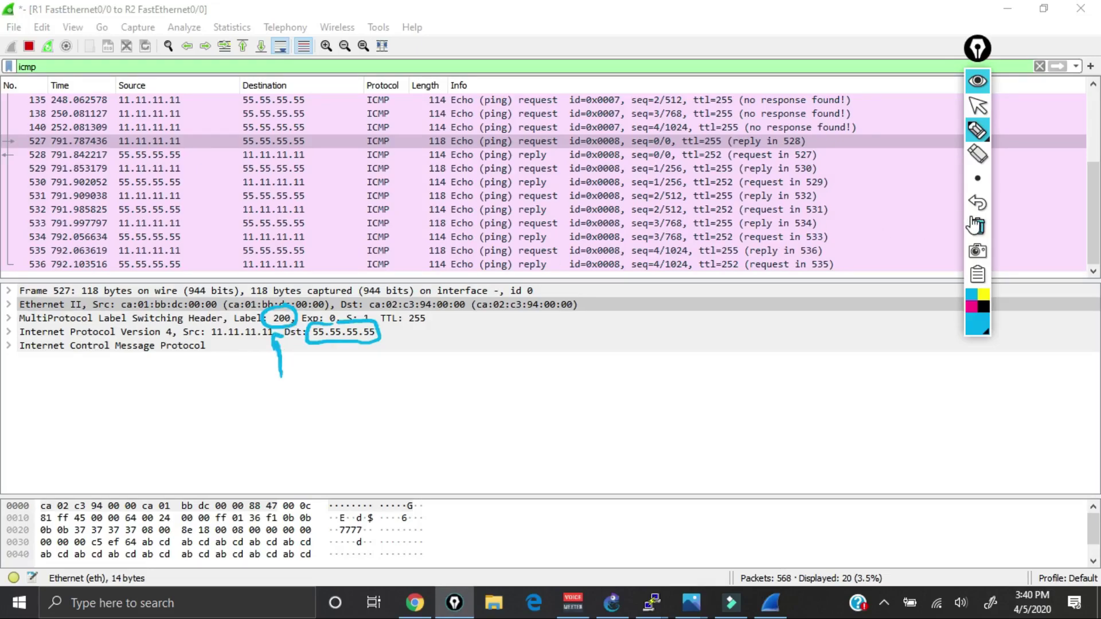
pyautogui.click(978, 227)
pyautogui.click(977, 105)
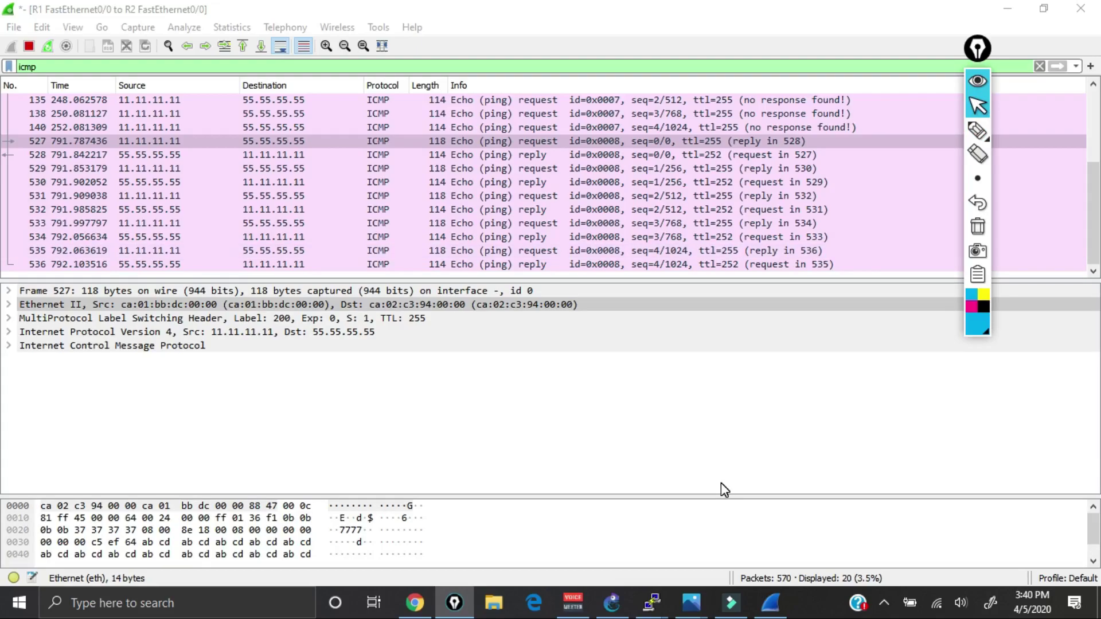
# Bring up R2's console and display its label forwarding entries with "show mpls forwarding-table"
pyautogui.moveTo(656, 611)
pyautogui.click(470, 531)
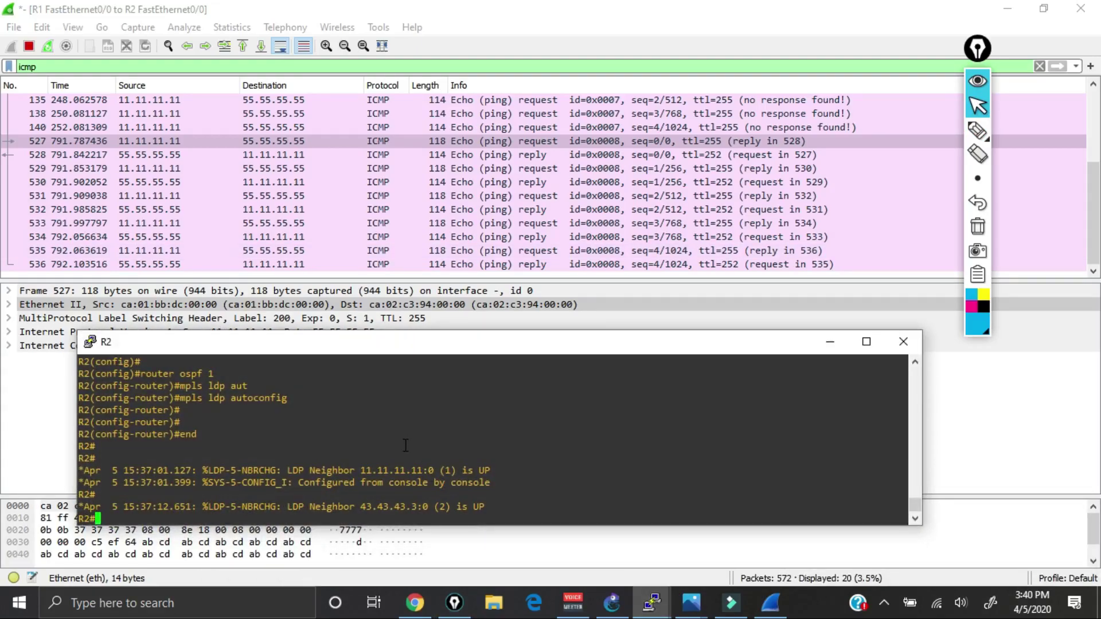
pyautogui.press('Return')
pyautogui.press('Return')
pyautogui.press('Return')
pyautogui.press('Return')
pyautogui.write('show ')
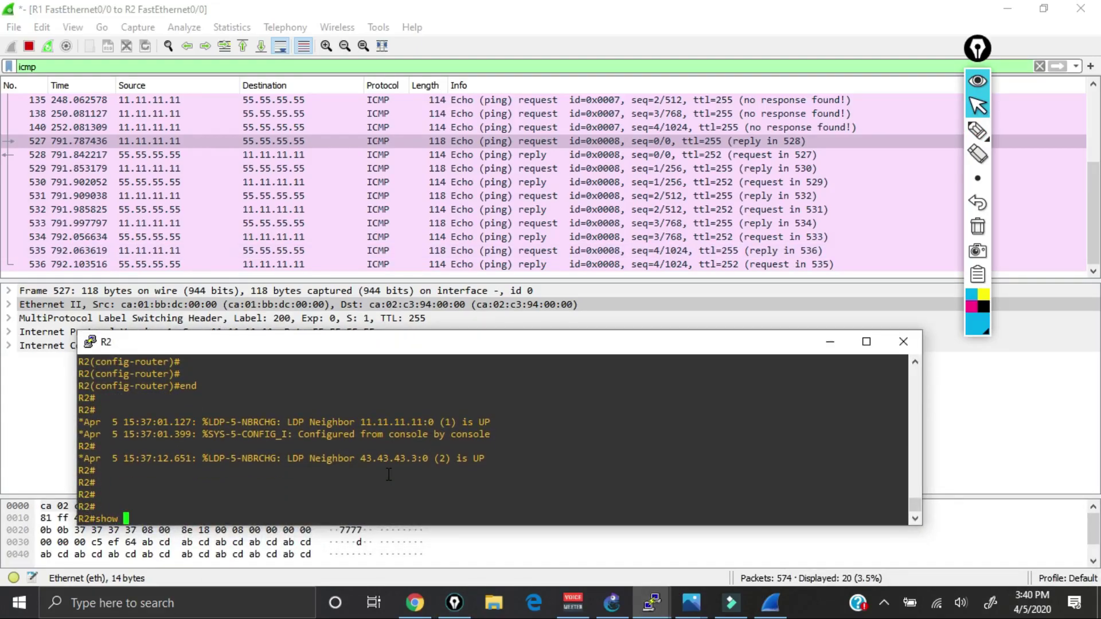
pyautogui.write('mpls for')
pyautogui.press('Tab')
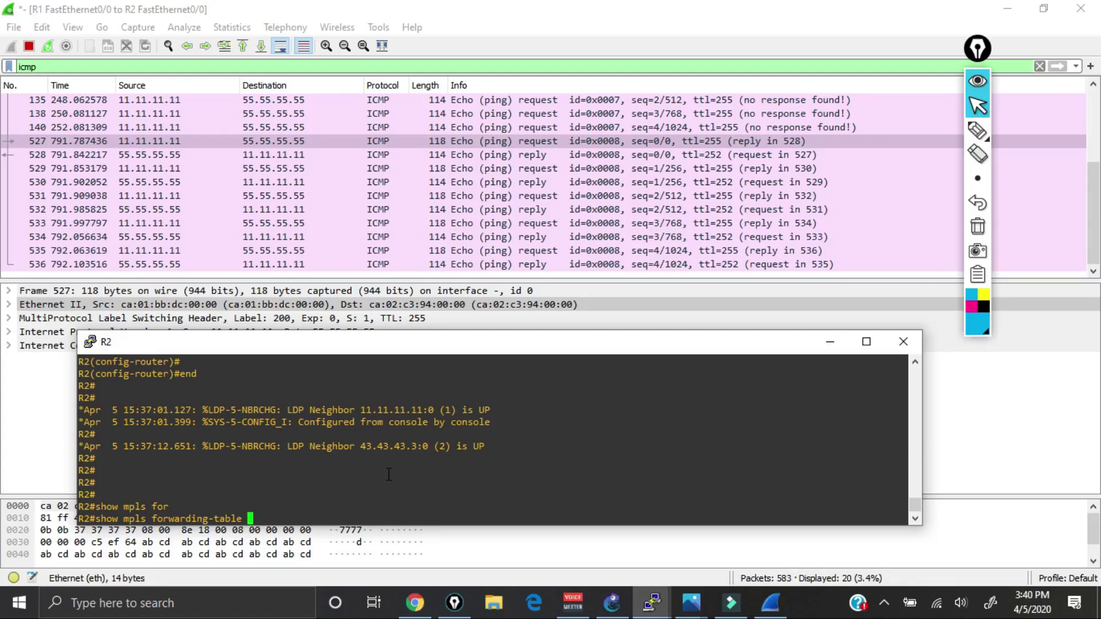
pyautogui.press('Return')
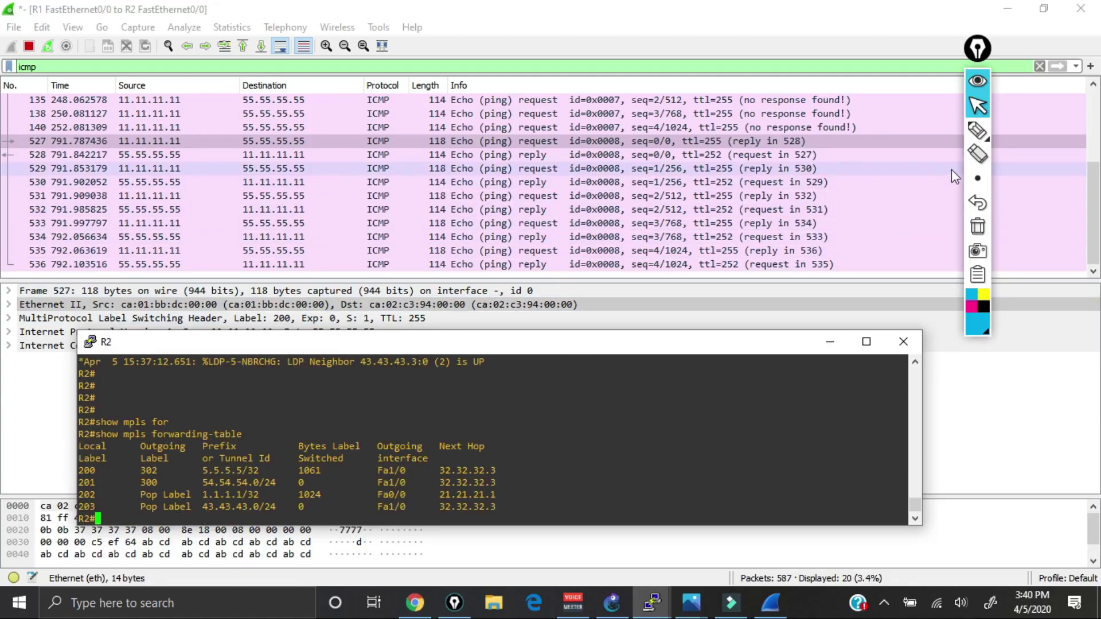
# Circle the local label, outgoing label, prefix, interface and next hop of R2's 5.5.5.5/32 entry in pen, and clear the markings
pyautogui.click(979, 133)
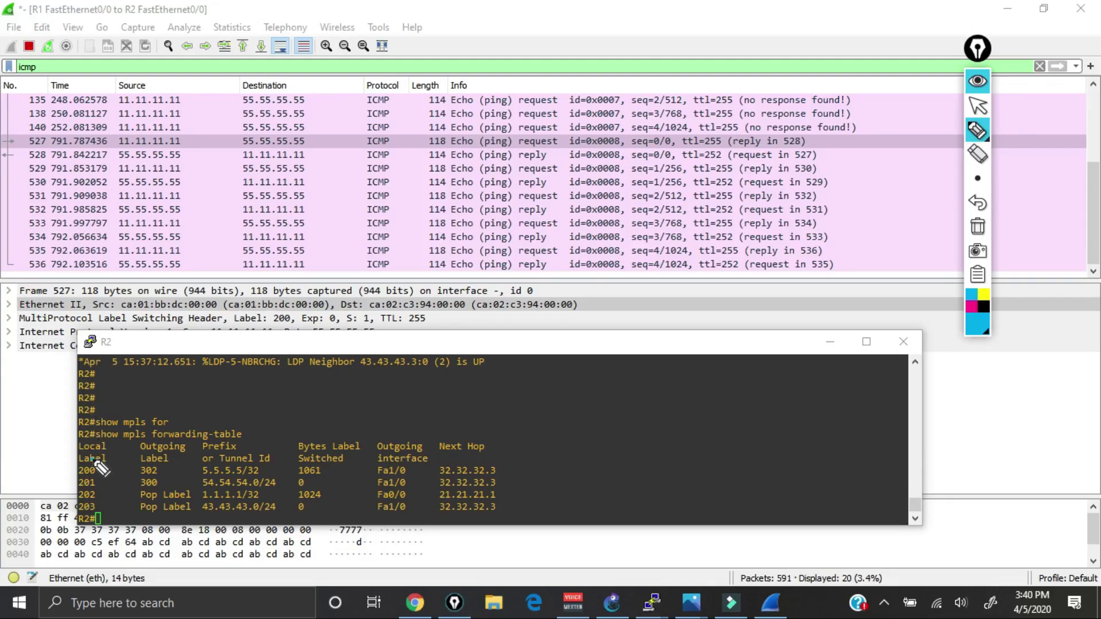
pyautogui.moveTo(96, 465)
pyautogui.mouseDown()
pyautogui.moveTo(91, 480)
pyautogui.moveTo(102, 462)
pyautogui.mouseUp()
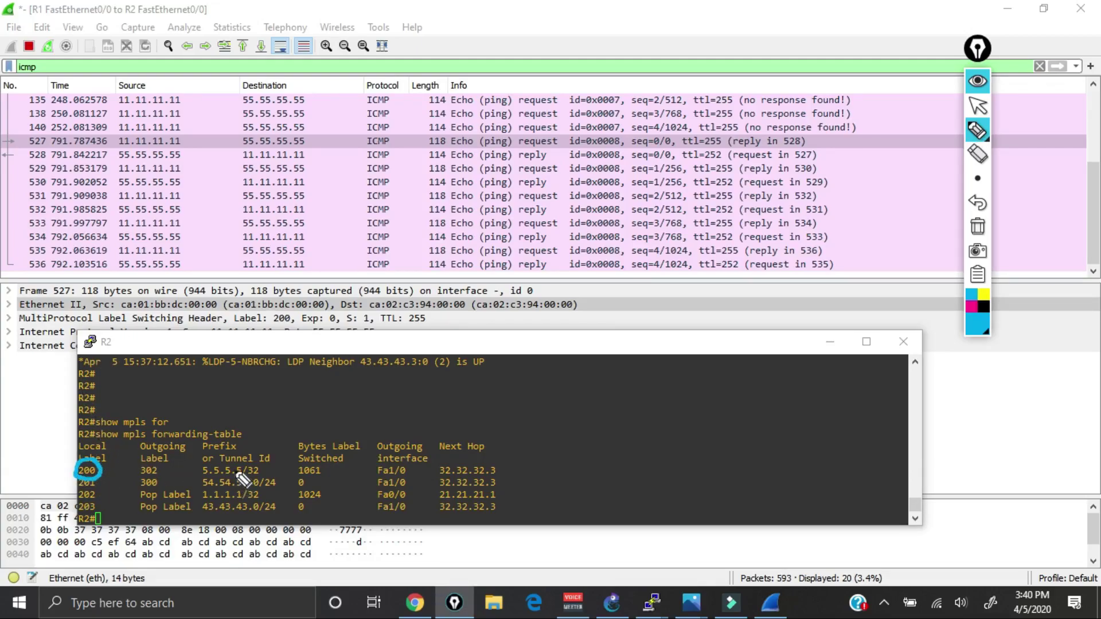
pyautogui.moveTo(207, 458)
pyautogui.mouseDown()
pyautogui.moveTo(212, 488)
pyautogui.moveTo(261, 486)
pyautogui.moveTo(271, 471)
pyautogui.moveTo(229, 460)
pyautogui.mouseUp()
pyautogui.moveTo(435, 464)
pyautogui.mouseDown()
pyautogui.moveTo(455, 461)
pyautogui.moveTo(467, 485)
pyautogui.moveTo(499, 482)
pyautogui.moveTo(491, 459)
pyautogui.moveTo(377, 465)
pyautogui.moveTo(389, 487)
pyautogui.moveTo(424, 482)
pyautogui.moveTo(391, 457)
pyautogui.mouseUp()
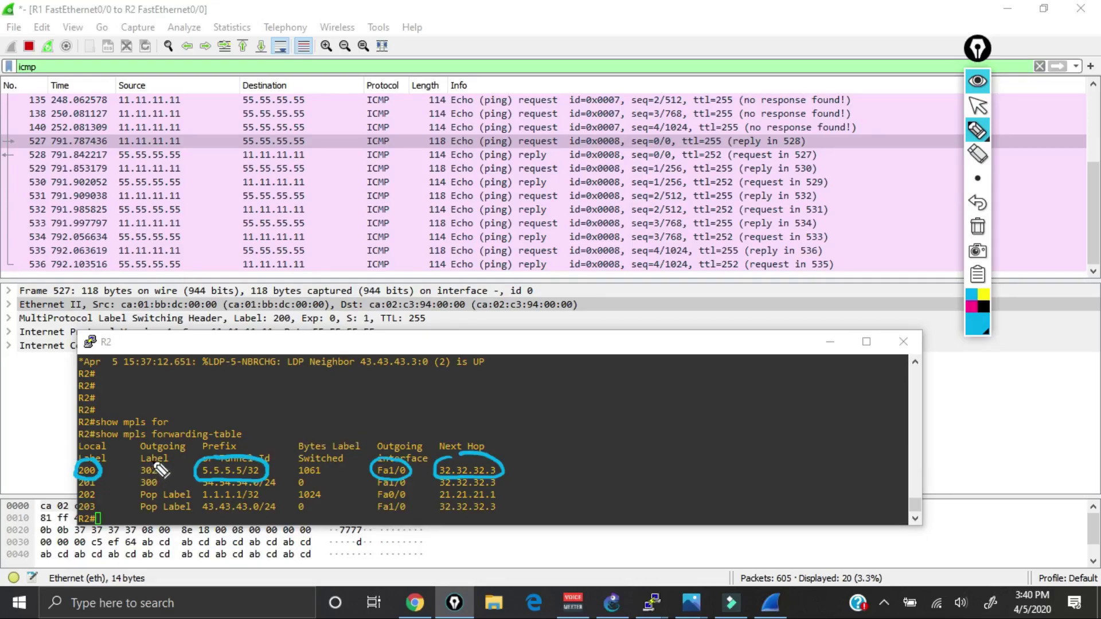
pyautogui.moveTo(164, 465)
pyautogui.mouseDown()
pyautogui.moveTo(146, 460)
pyautogui.moveTo(134, 477)
pyautogui.moveTo(169, 479)
pyautogui.moveTo(163, 473)
pyautogui.mouseUp()
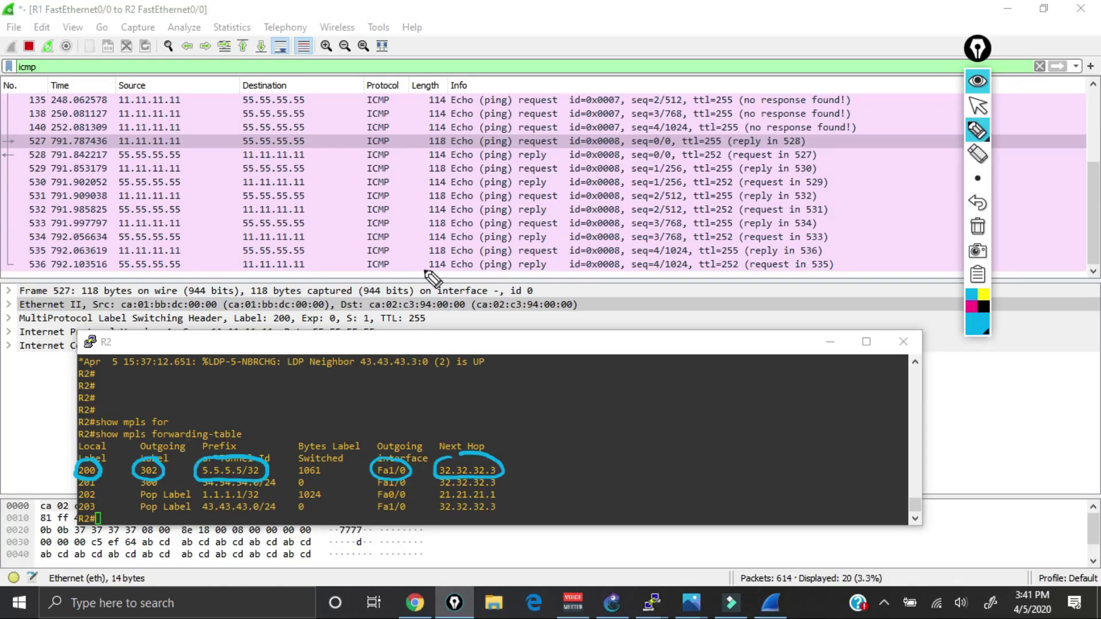
pyautogui.click(980, 230)
pyautogui.click(977, 106)
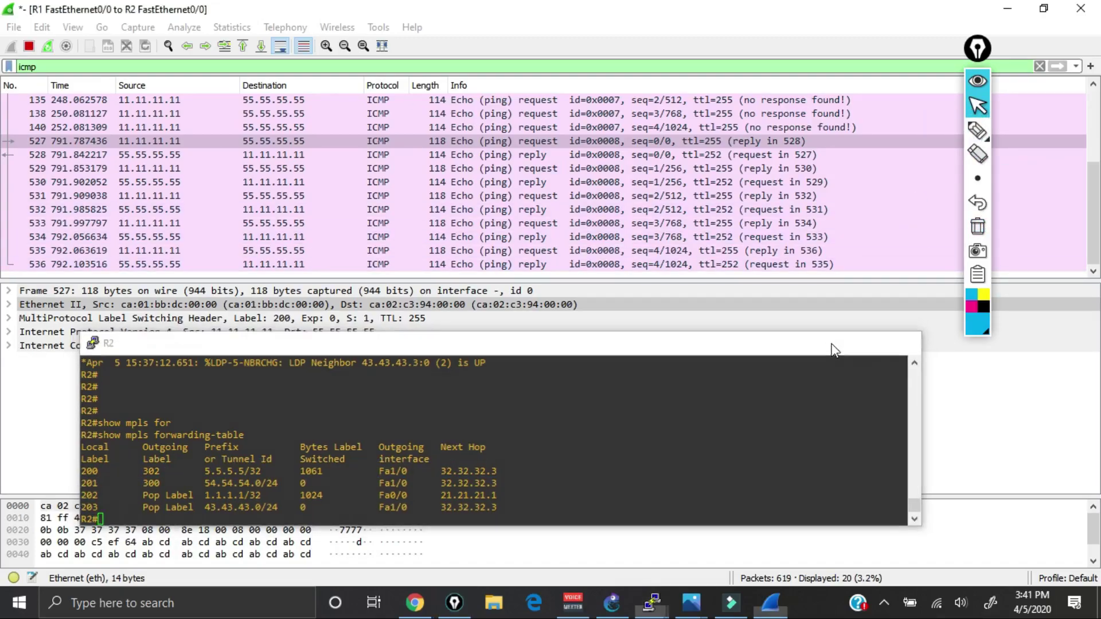
# Minimize R2's console, bring up R3's console and display its label bindings with "show mpls ldp bindings"
pyautogui.click(830, 342)
pyautogui.moveTo(652, 611)
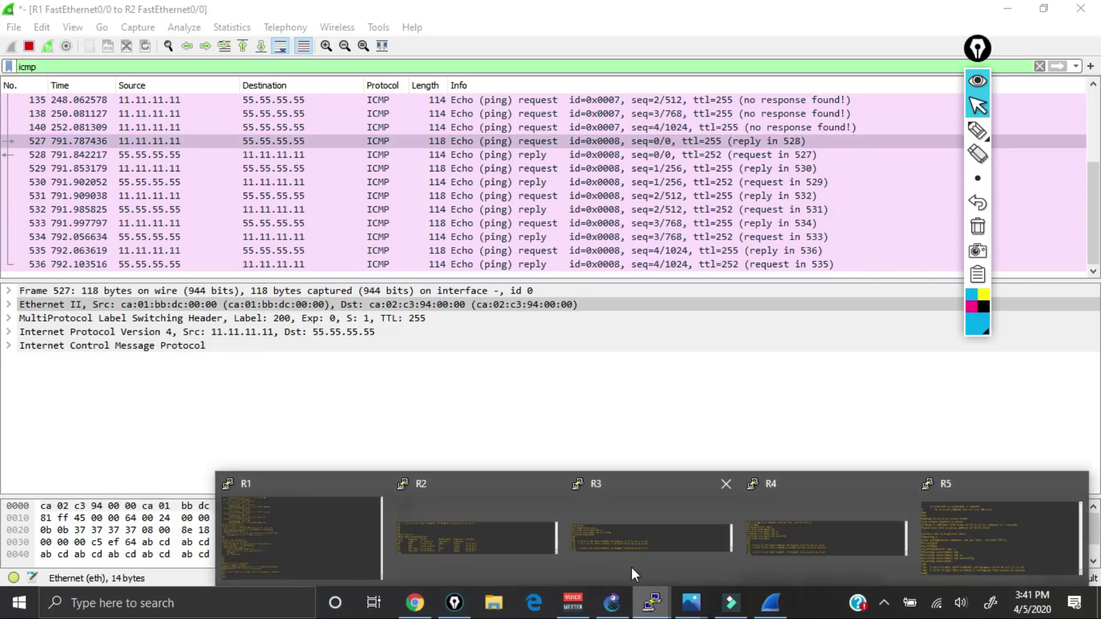
pyautogui.click(631, 550)
pyautogui.click(815, 366)
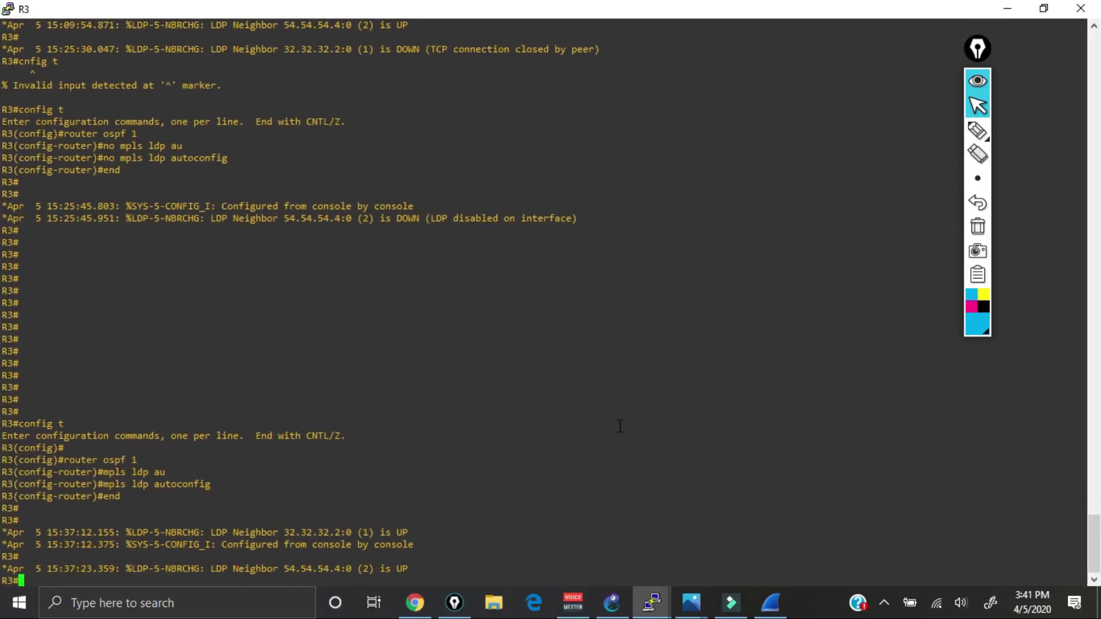
pyautogui.press('Return')
pyautogui.press('Return')
pyautogui.press('Return')
pyautogui.write('show mp')
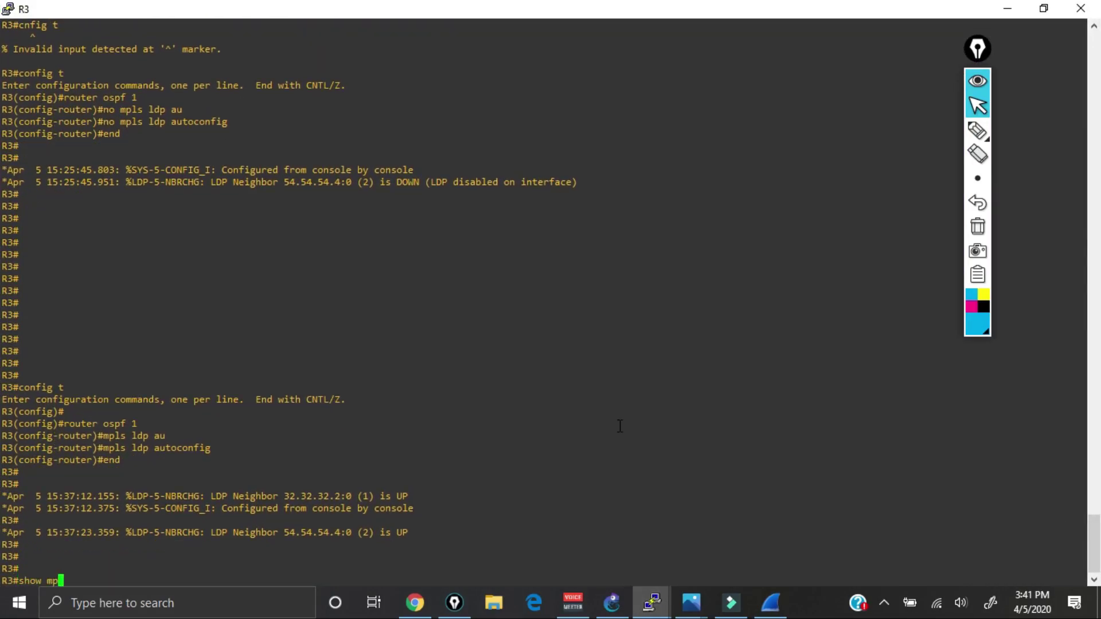
pyautogui.write('ls ldp bin')
pyautogui.press('Tab')
pyautogui.press('Return')
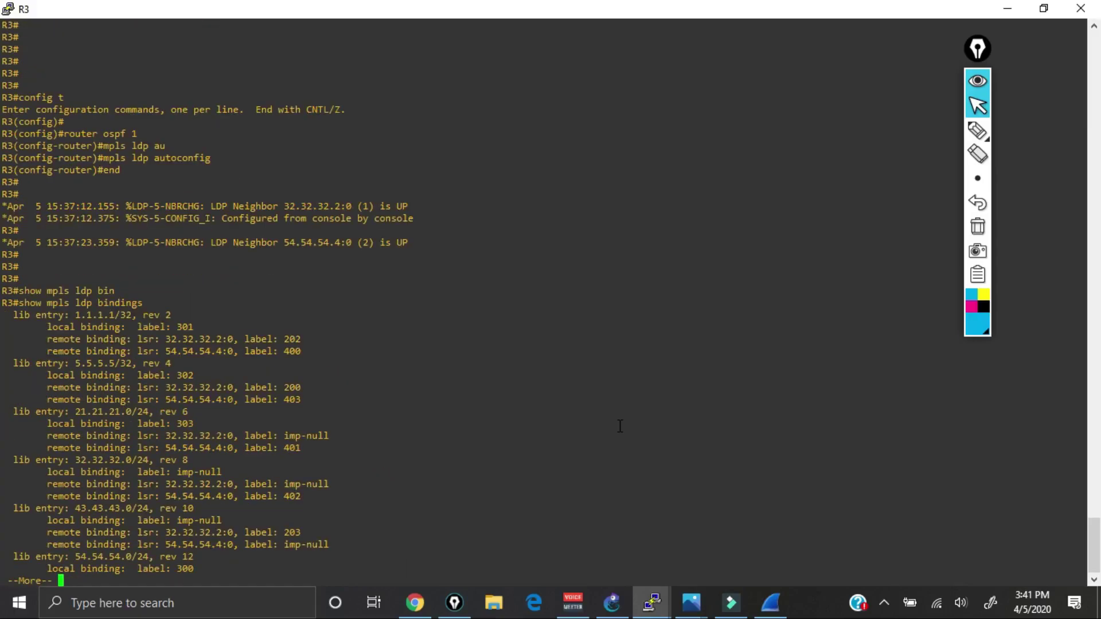
# Circle R3's local binding label for 5.5.5.5/32 in pen and clear the marking
pyautogui.click(977, 132)
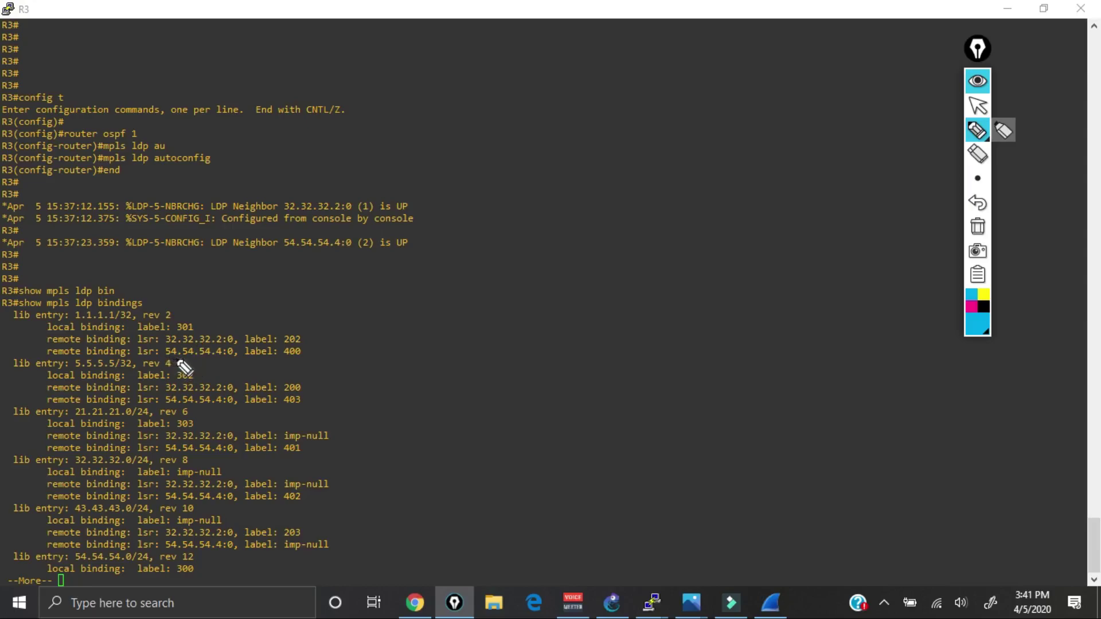
pyautogui.moveTo(181, 355)
pyautogui.mouseDown()
pyautogui.moveTo(193, 359)
pyautogui.moveTo(173, 380)
pyautogui.moveTo(205, 381)
pyautogui.moveTo(179, 367)
pyautogui.moveTo(168, 378)
pyautogui.mouseUp()
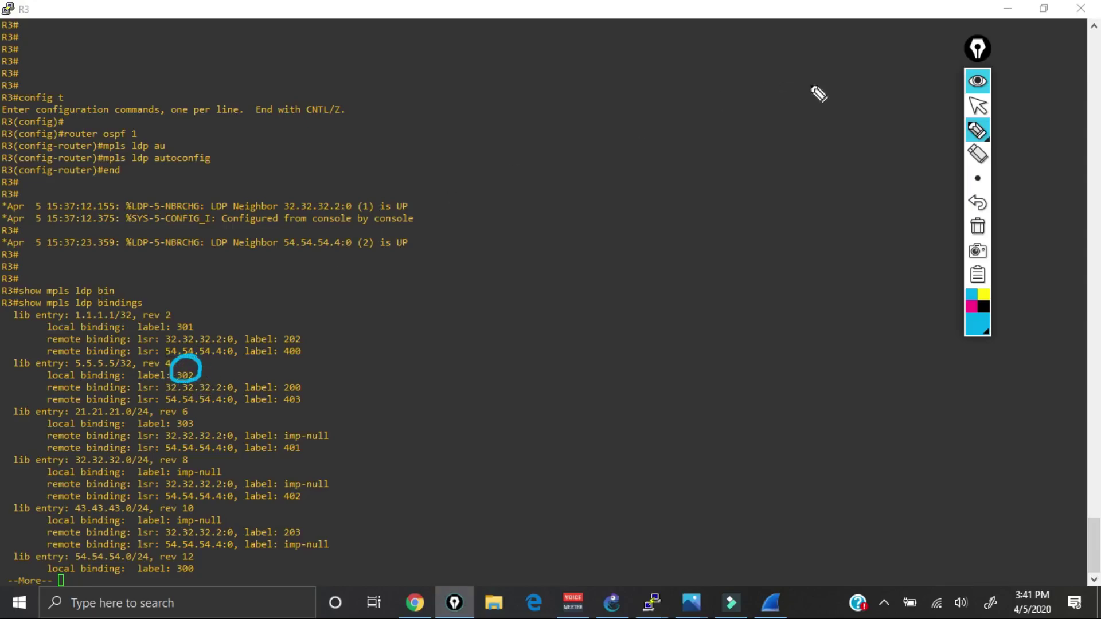
pyautogui.click(978, 226)
pyautogui.moveTo(979, 141)
pyautogui.click(978, 105)
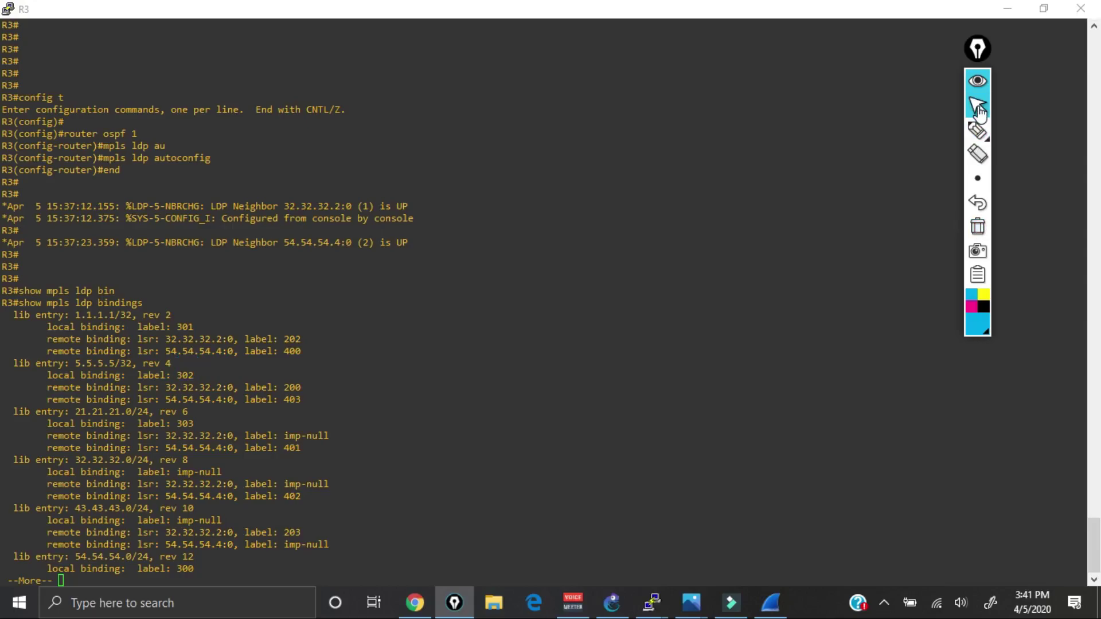
# Compare R2's outgoing label for 5.5.5.5/32 with R3's local binding for the same prefix
pyautogui.moveTo(652, 602)
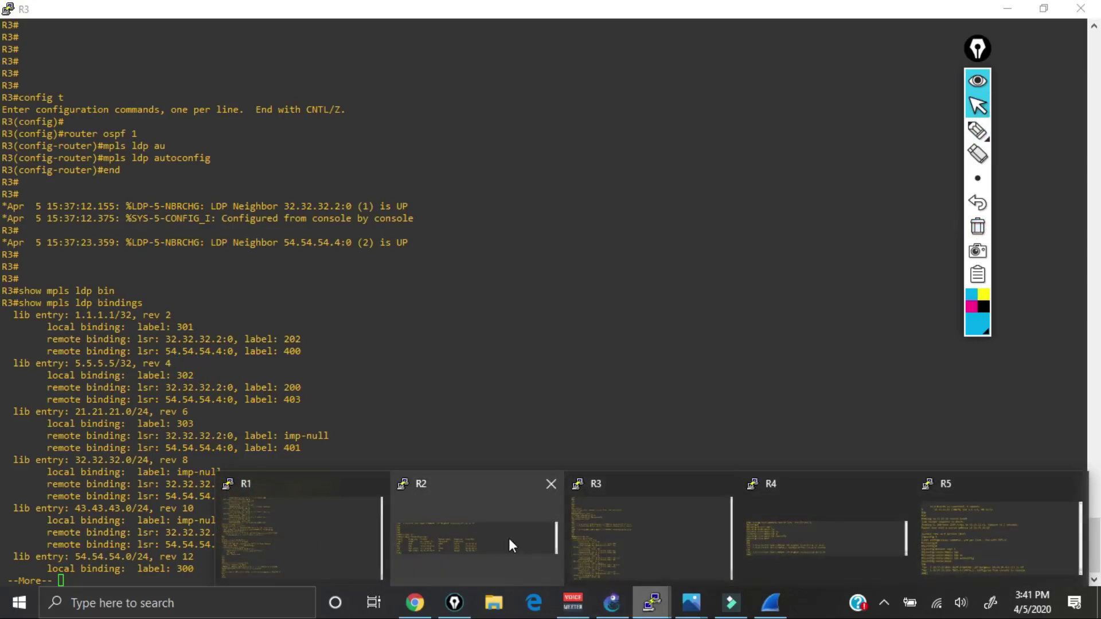
pyautogui.click(508, 538)
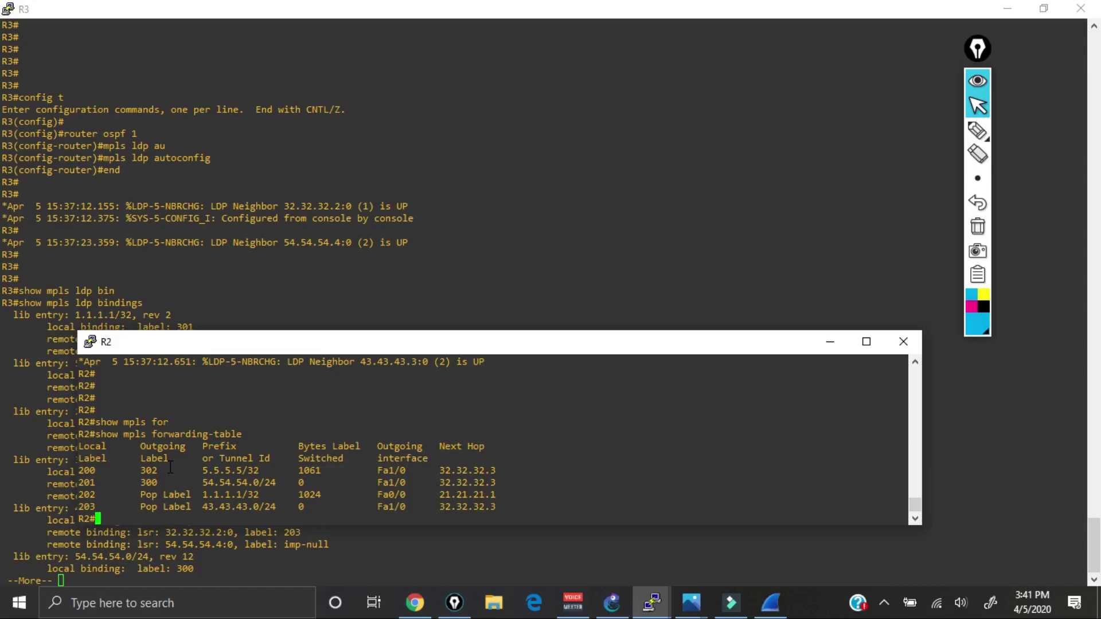
pyautogui.moveTo(171, 468); pyautogui.dragTo(139, 468)
pyautogui.click(189, 301)
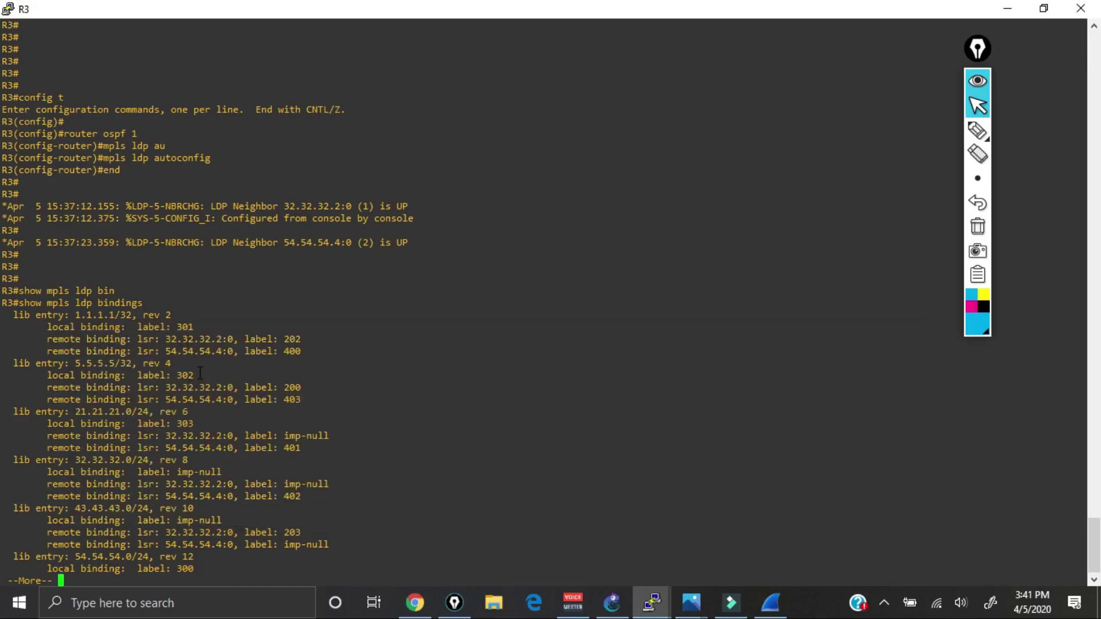
pyautogui.moveTo(200, 373); pyautogui.dragTo(177, 375)
pyautogui.click(512, 372)
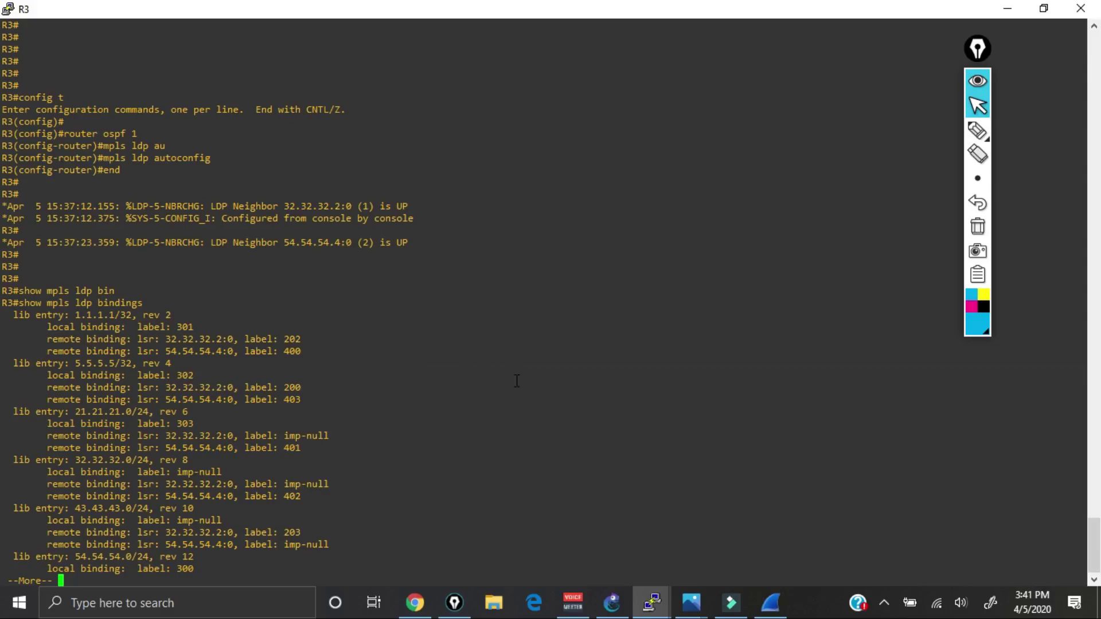
# Review R3's bindings and R2's forwarding table against the GNS3 topology, minimizing both consoles to leave the topology in view
pyautogui.click(614, 604)
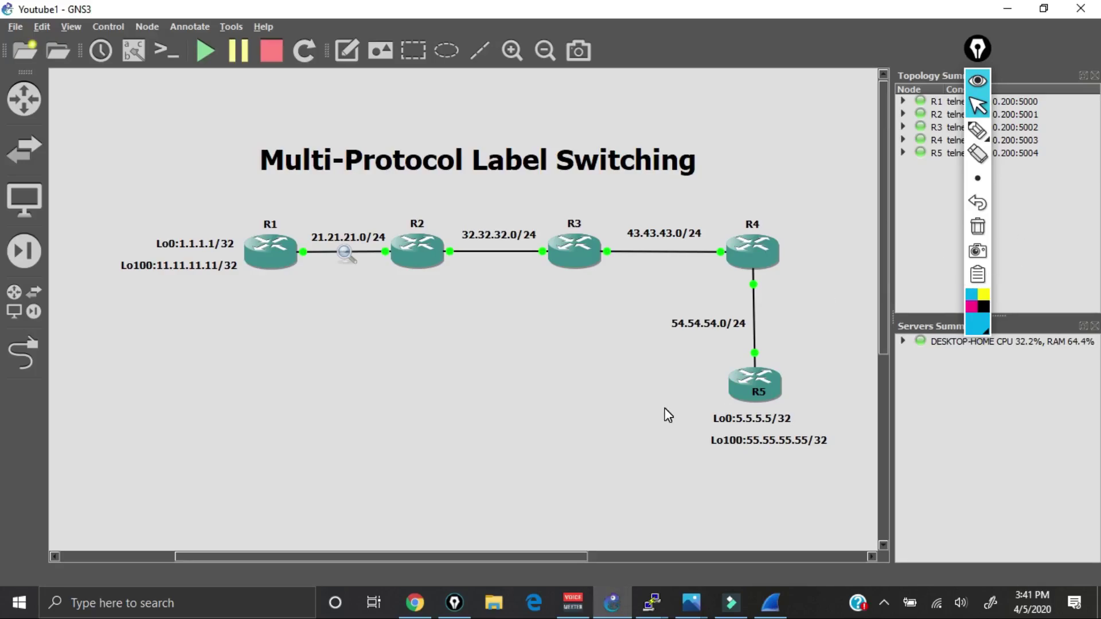
pyautogui.click(653, 602)
pyautogui.click(650, 524)
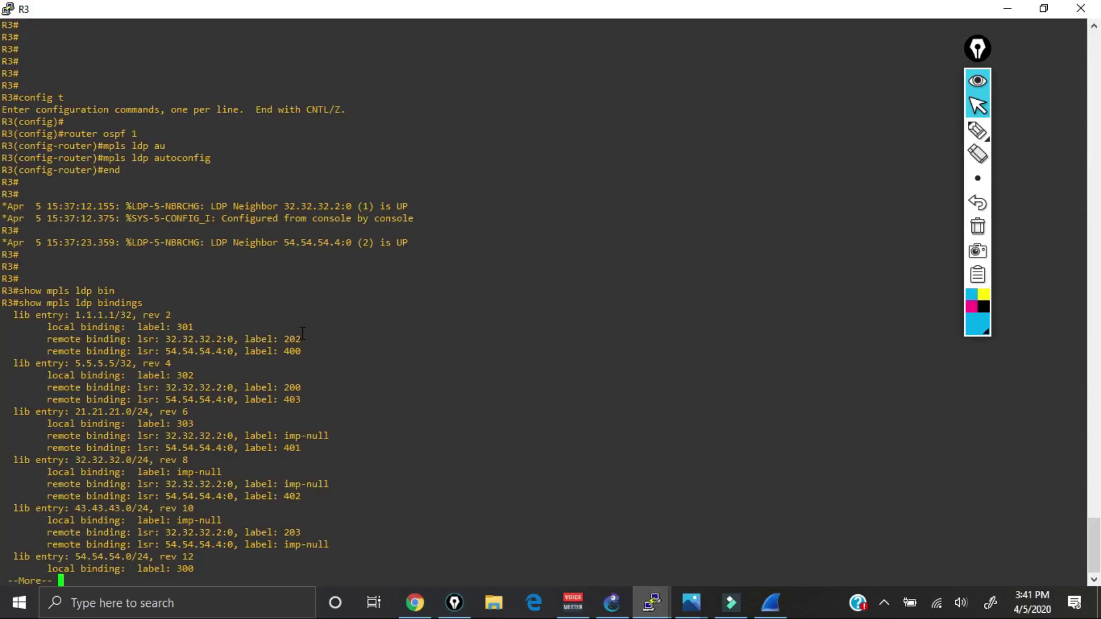
pyautogui.click(1006, 11)
pyautogui.click(649, 602)
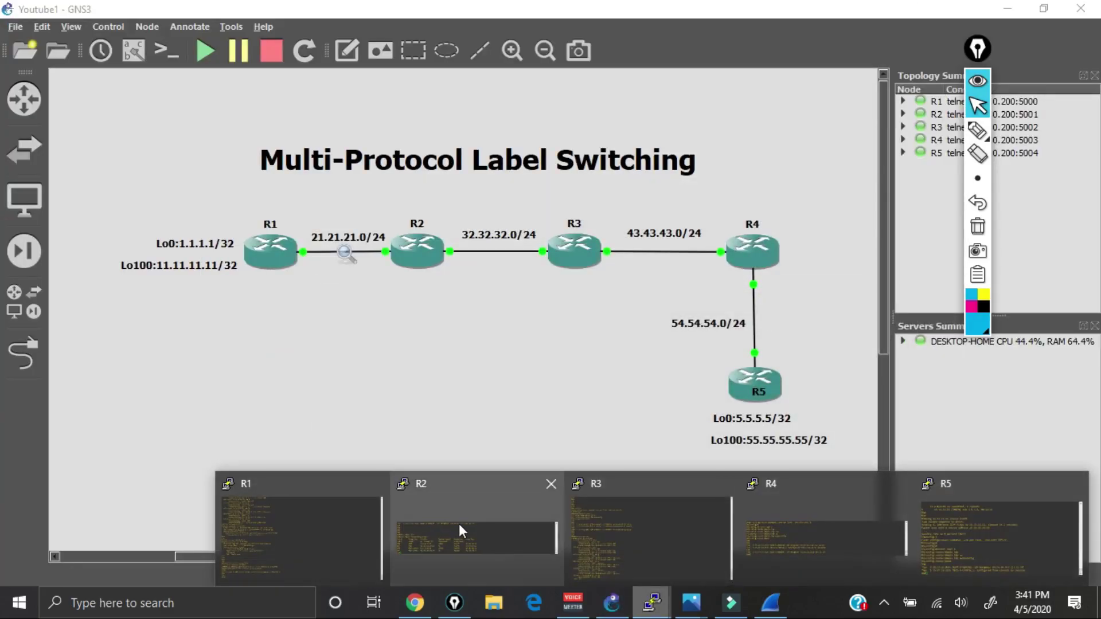
pyautogui.click(456, 523)
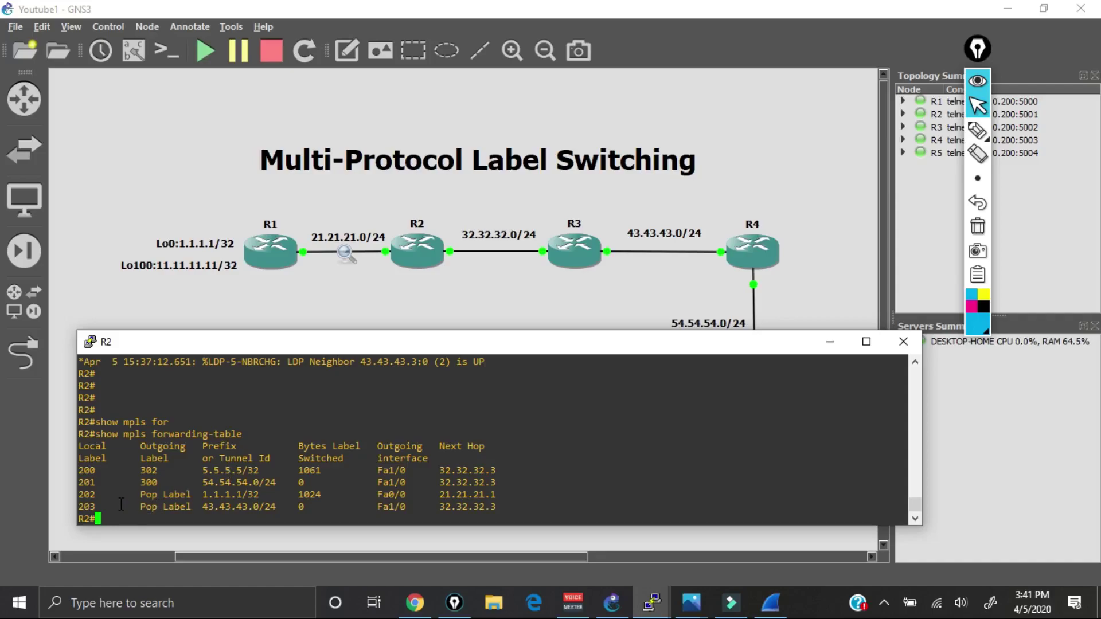
pyautogui.click(829, 342)
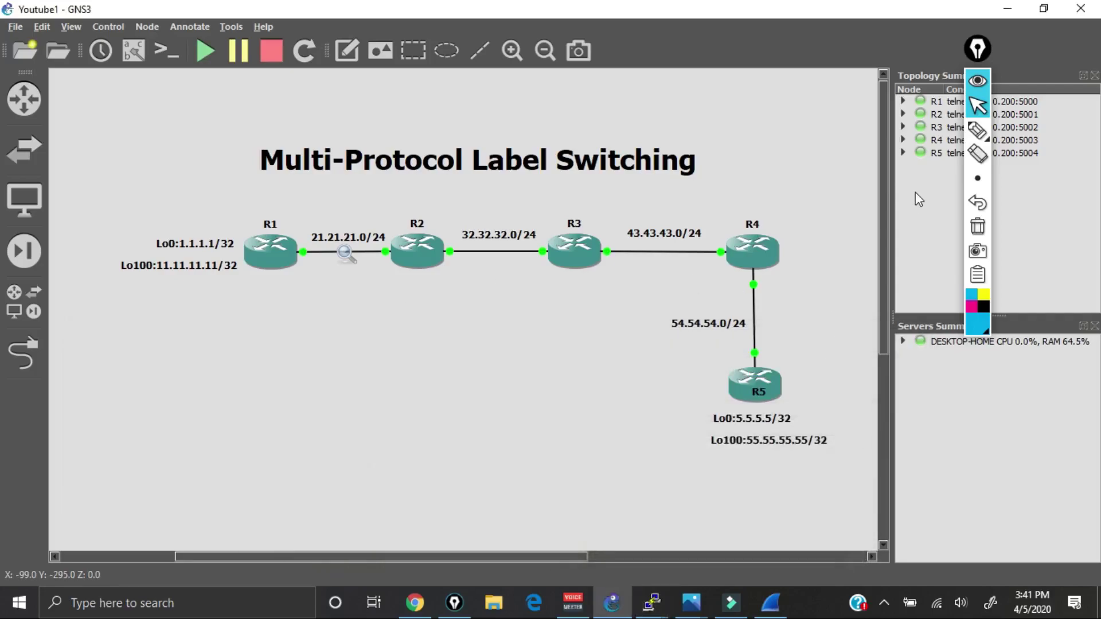
# Draw pen arrows on the topology from R1 to R2 labelled 200, R2 to R3 labelled 302, and R3 past R4 to R5
pyautogui.click(976, 134)
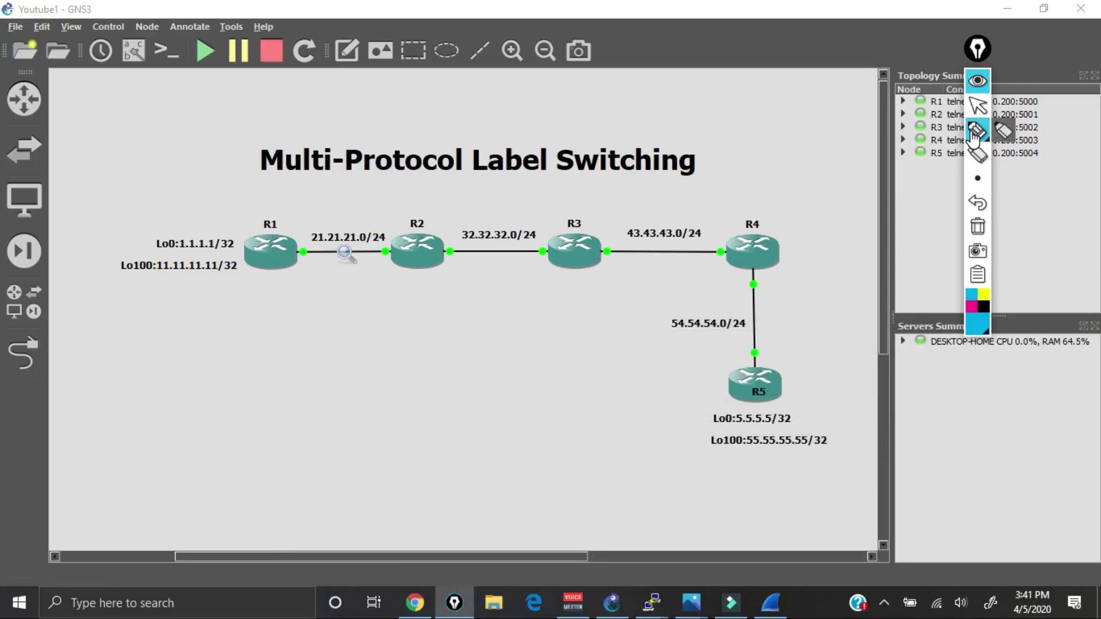
pyautogui.moveTo(291, 227)
pyautogui.mouseDown()
pyautogui.moveTo(324, 214)
pyautogui.moveTo(376, 225)
pyautogui.mouseUp()
pyautogui.moveTo(303, 189)
pyautogui.mouseDown()
pyautogui.moveTo(319, 204)
pyautogui.moveTo(340, 182)
pyautogui.mouseUp()
pyautogui.moveTo(440, 232)
pyautogui.mouseDown()
pyautogui.moveTo(455, 217)
pyautogui.moveTo(514, 210)
pyautogui.moveTo(551, 232)
pyautogui.moveTo(541, 228)
pyautogui.mouseUp()
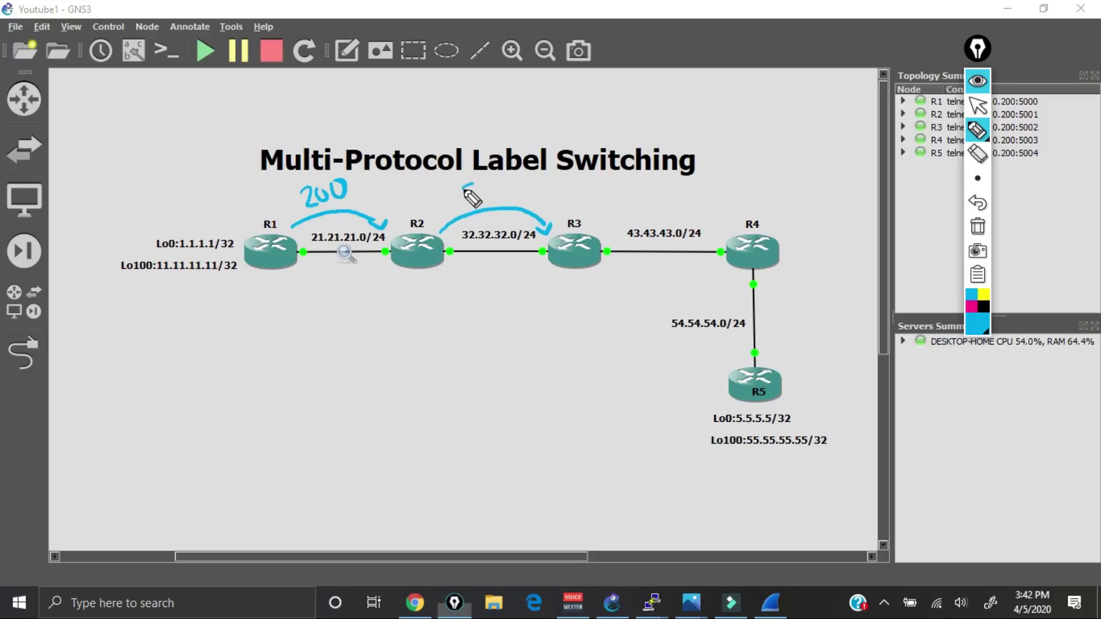
pyautogui.moveTo(464, 185)
pyautogui.mouseDown()
pyautogui.moveTo(473, 206)
pyautogui.moveTo(486, 188)
pyautogui.moveTo(507, 198)
pyautogui.mouseUp()
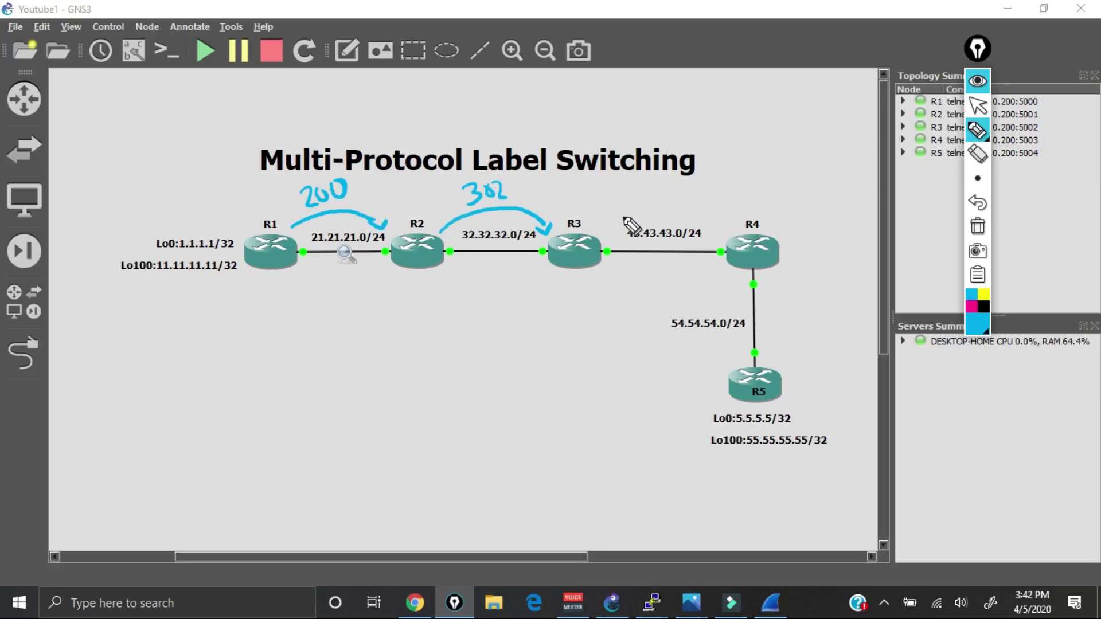
pyautogui.moveTo(618, 216)
pyautogui.mouseDown()
pyautogui.moveTo(694, 191)
pyautogui.moveTo(795, 221)
pyautogui.moveTo(808, 290)
pyautogui.moveTo(781, 355)
pyautogui.moveTo(801, 358)
pyautogui.mouseUp()
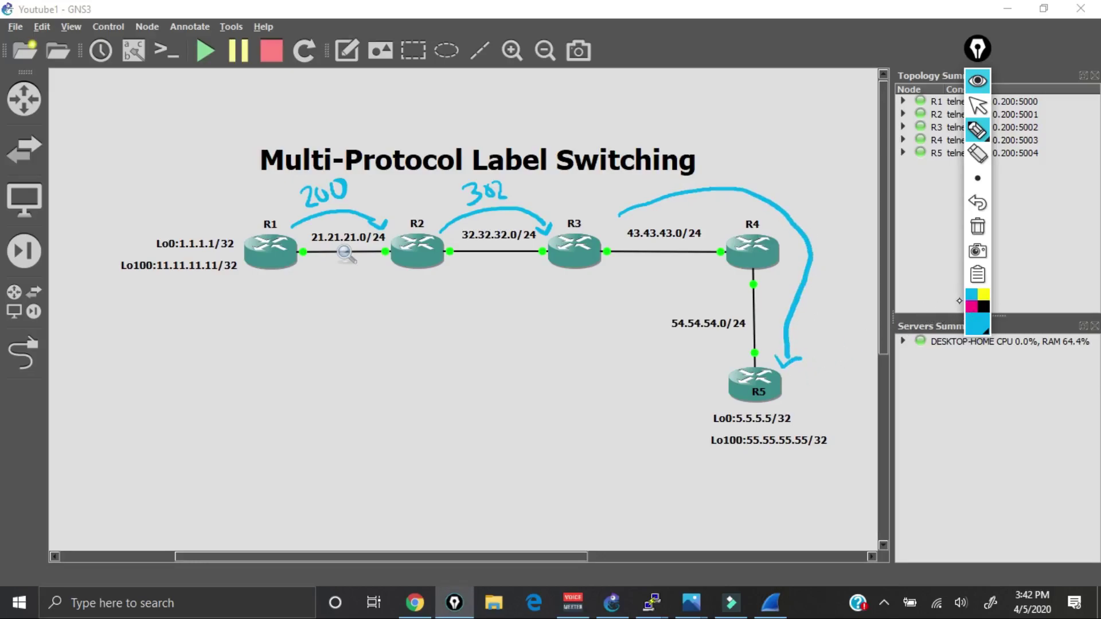
# Draw the return path from R5 to R1 in black, clear all pen markings and leave drawing mode
pyautogui.click(982, 307)
pyautogui.moveTo(700, 375)
pyautogui.mouseDown()
pyautogui.moveTo(697, 301)
pyautogui.moveTo(630, 274)
pyautogui.moveTo(282, 282)
pyautogui.moveTo(291, 280)
pyautogui.mouseUp()
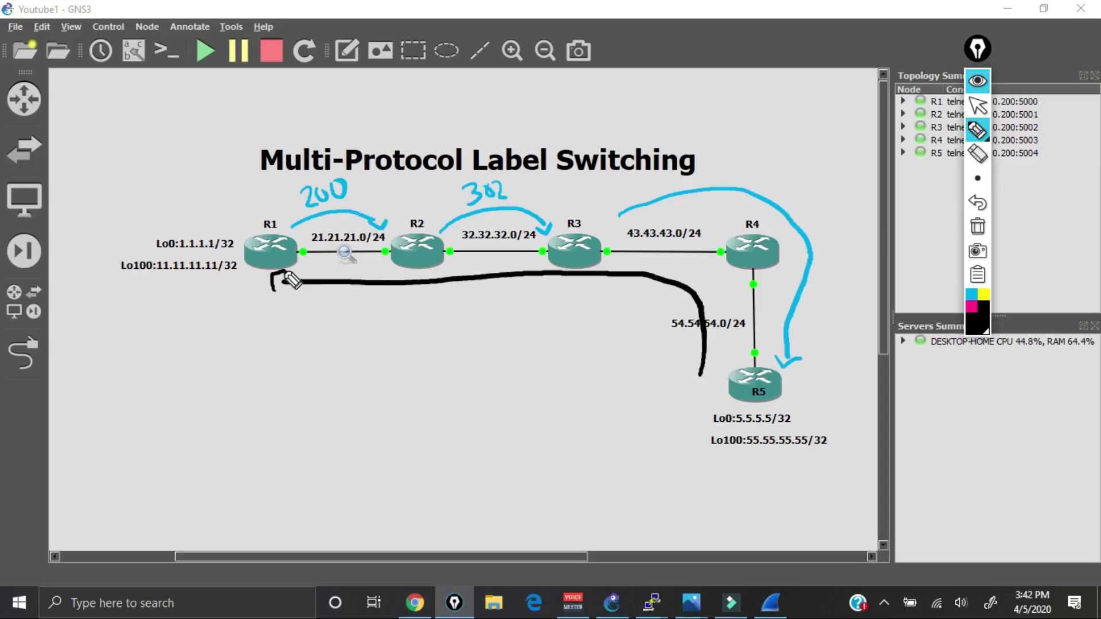
pyautogui.click(977, 228)
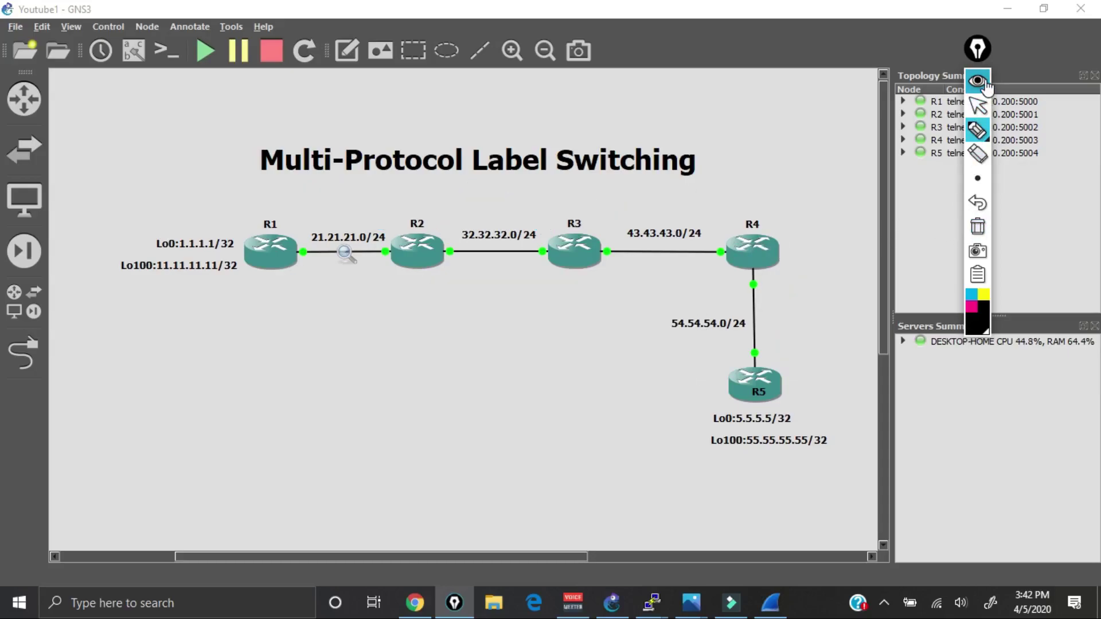
pyautogui.click(978, 107)
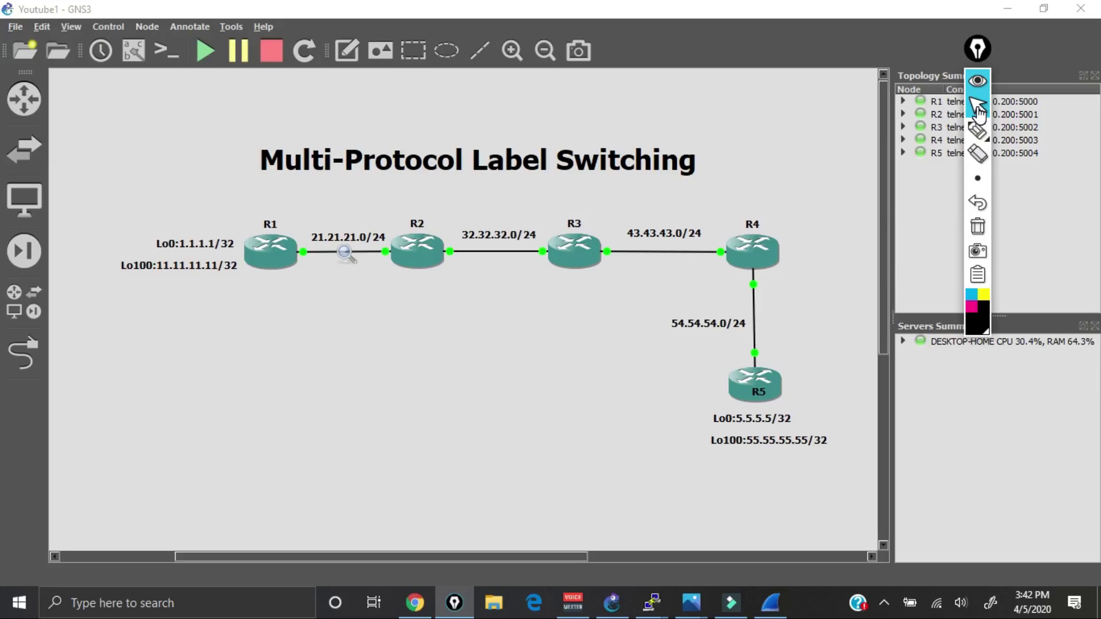
pyautogui.click(977, 109)
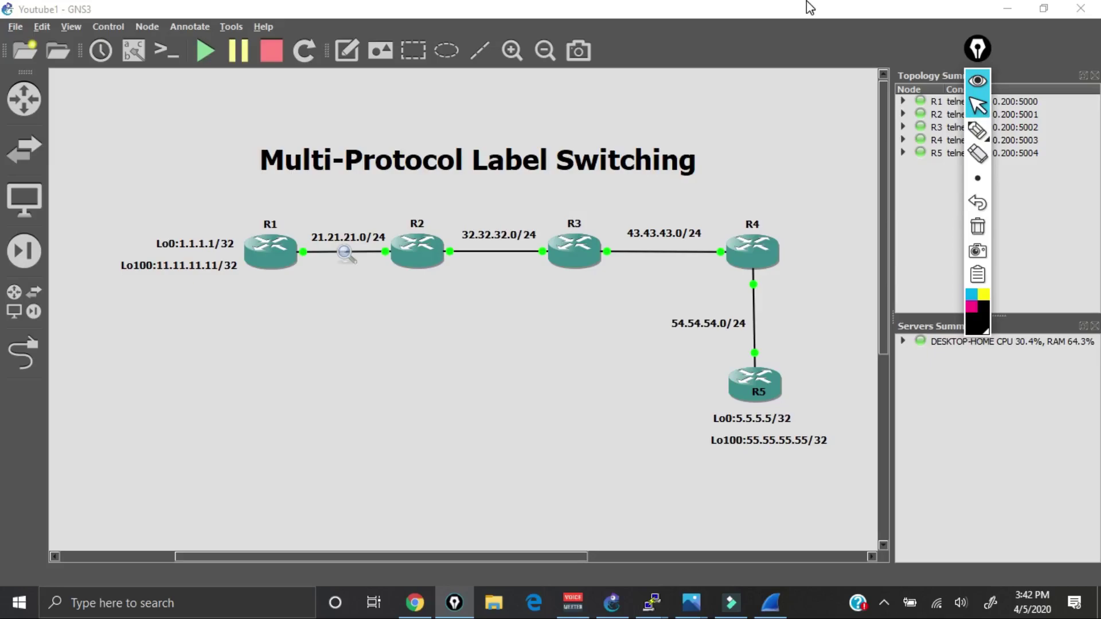